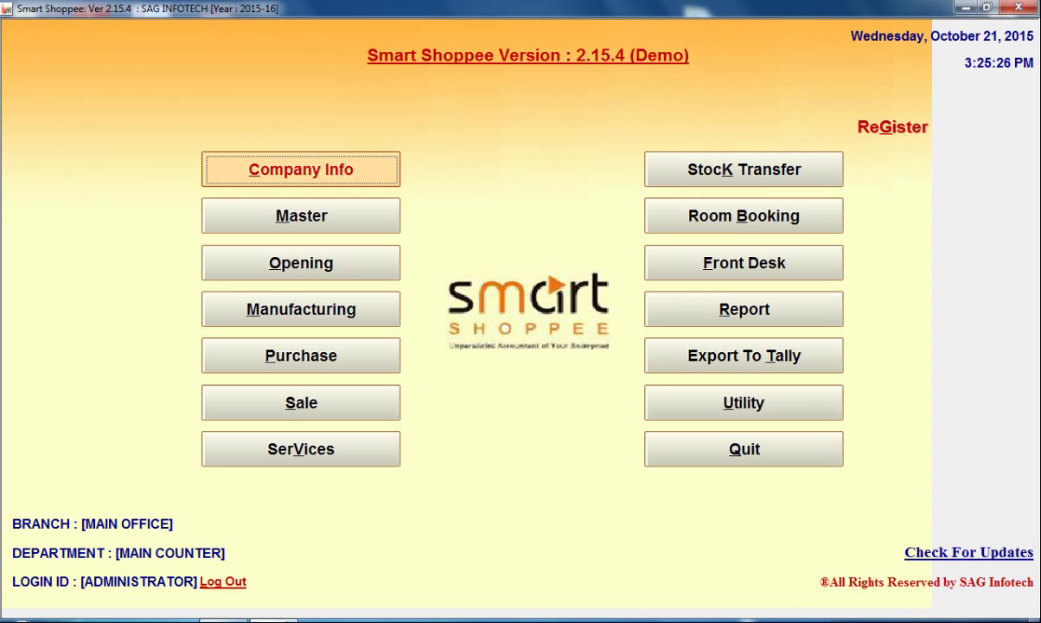
Start a new company 'DW' with country INDIA, then discard it and close Company Information
{"action": "left_click", "coordinate": [350, 166]}
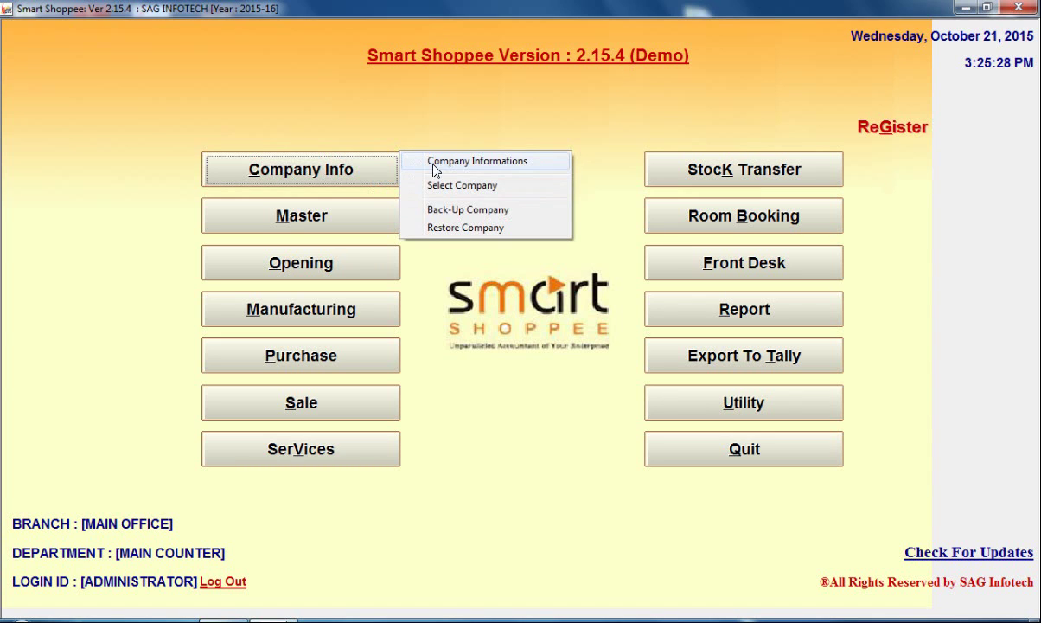
{"action": "left_click", "coordinate": [444, 168]}
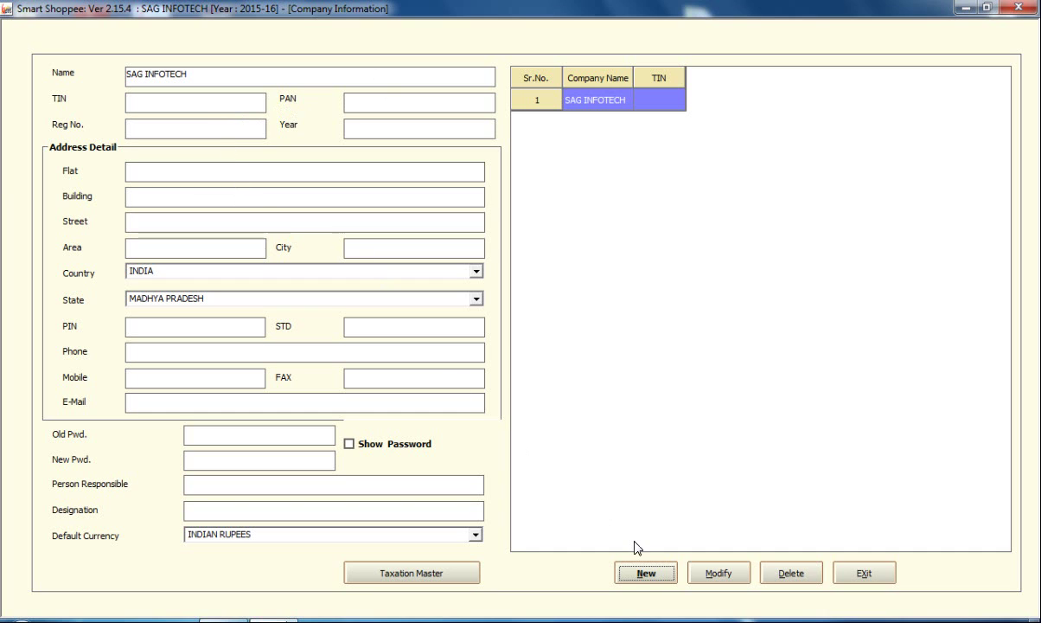
{"action": "left_click", "coordinate": [640, 574]}
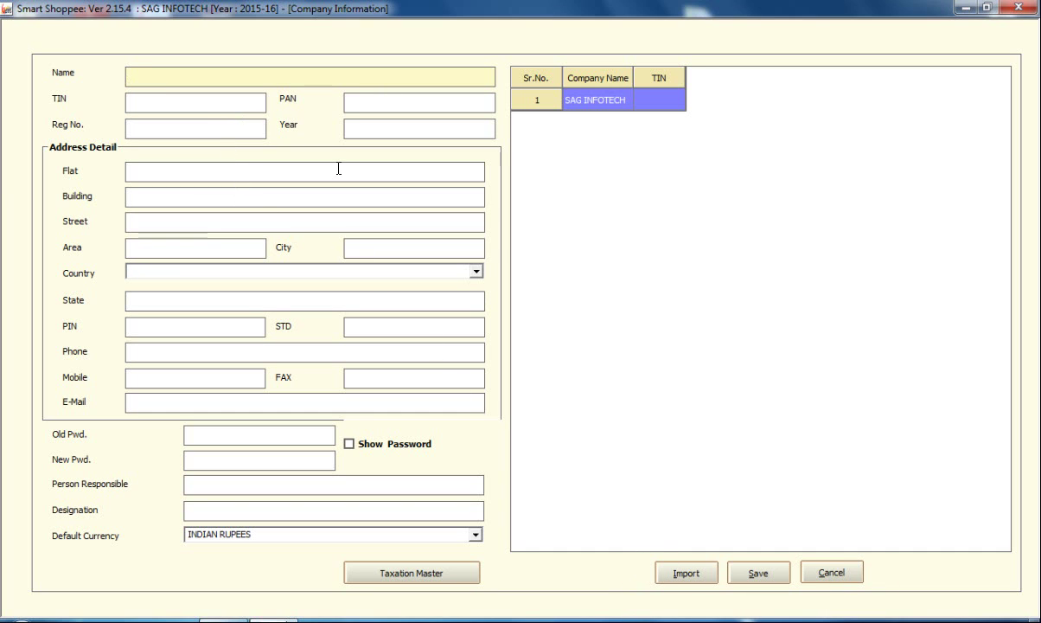
{"action": "type", "text": "DW"}
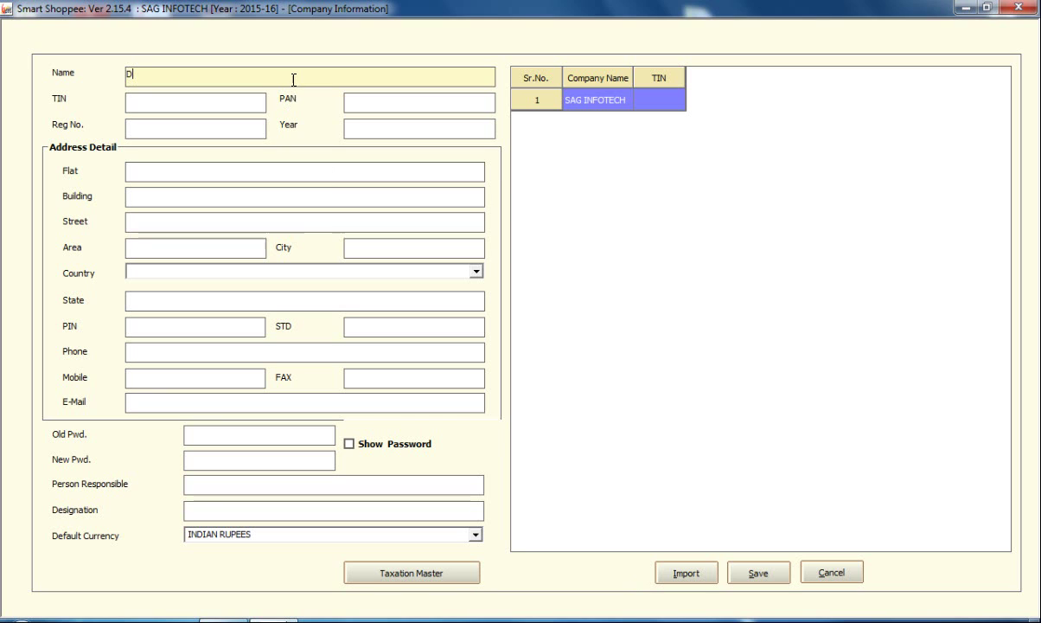
{"action": "left_click", "coordinate": [359, 126]}
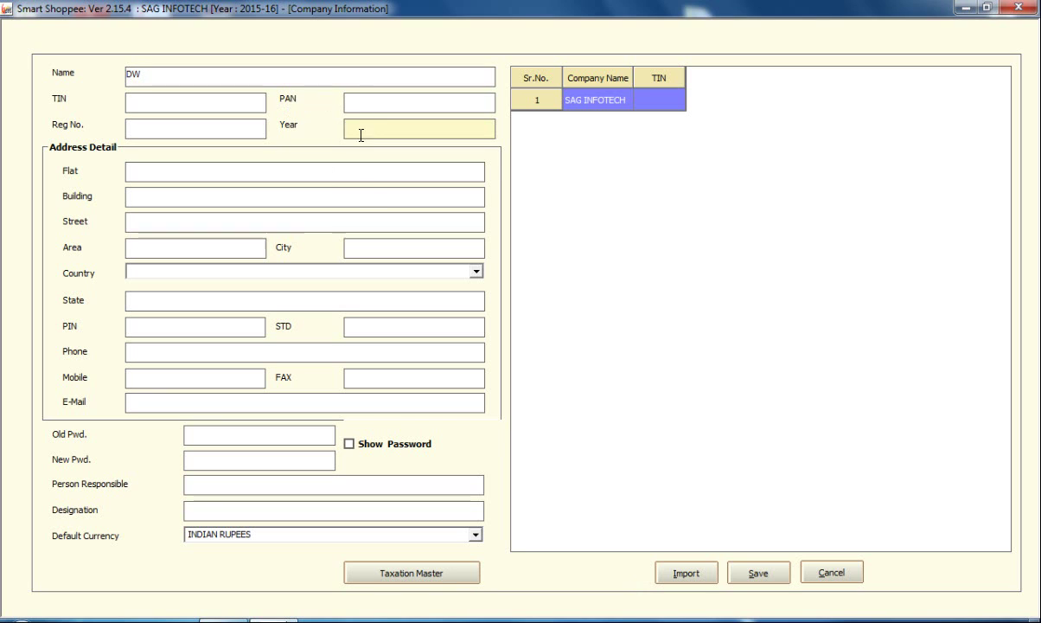
{"action": "left_click", "coordinate": [476, 272]}
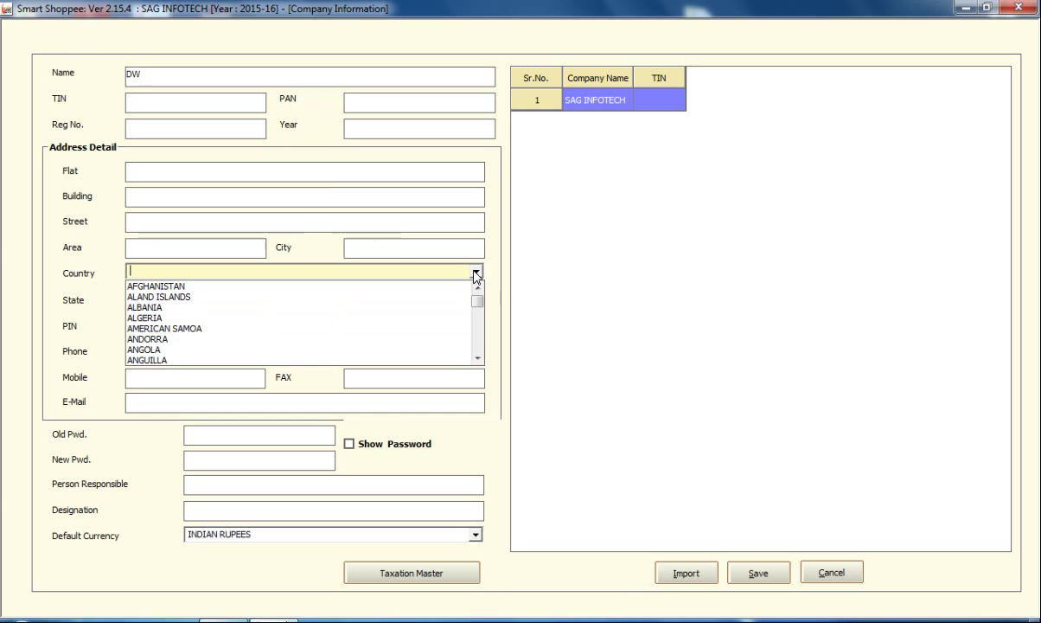
{"action": "type", "text": "INDIA"}
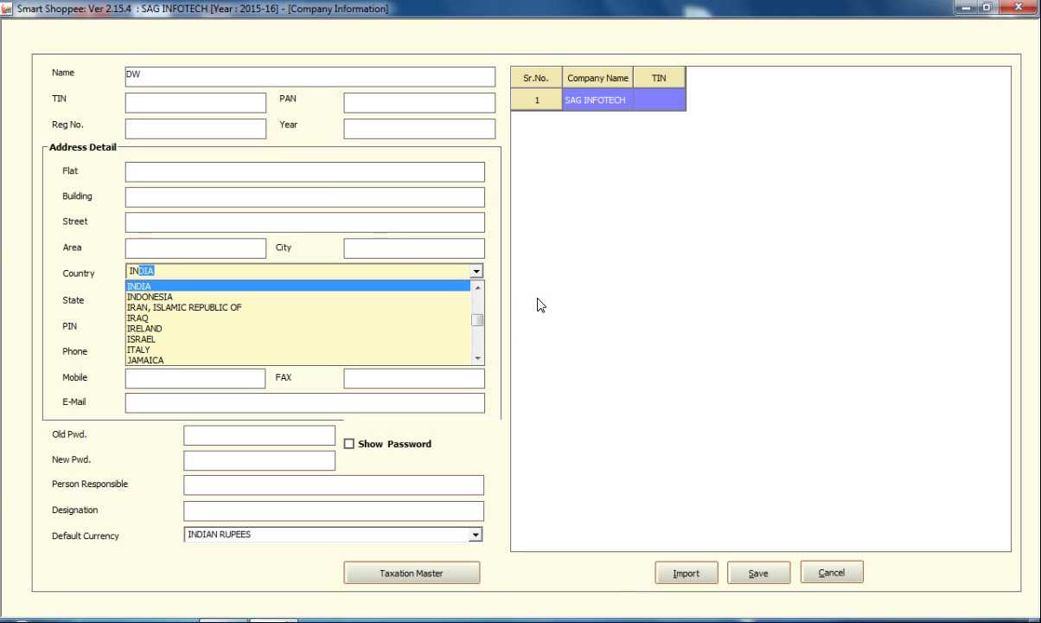
{"action": "key", "text": "Return"}
{"action": "key", "text": "Tab"}
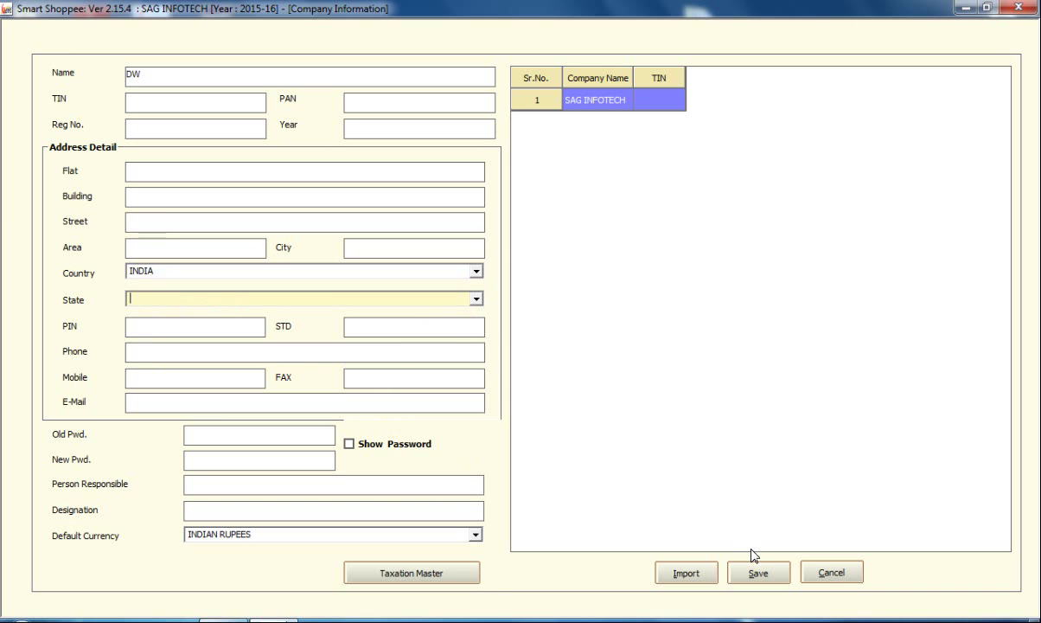
{"action": "left_click", "coordinate": [821, 571]}
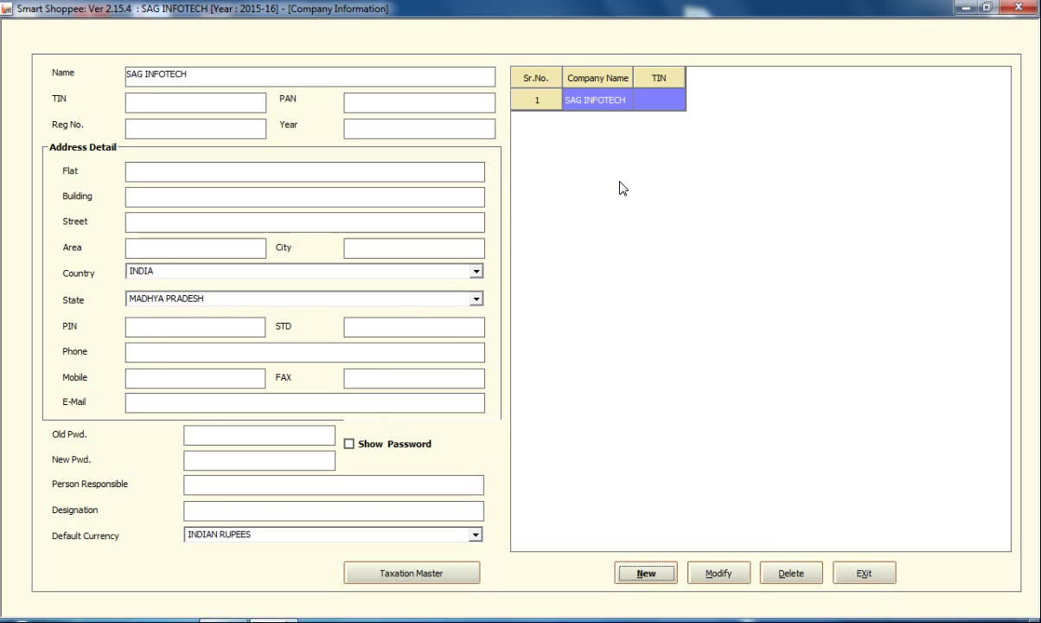
{"action": "left_click", "coordinate": [856, 567]}
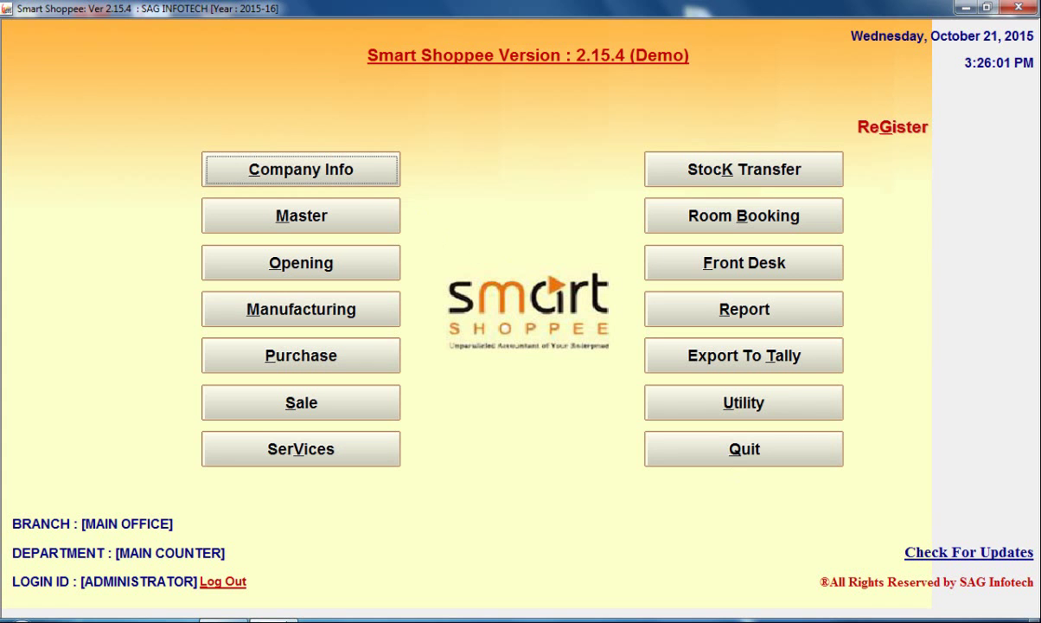
Select SAG INFOTECH for year 2015-16 with MAIN COUNTER, then dismiss the payment-dues reminders
{"action": "left_click", "coordinate": [367, 169]}
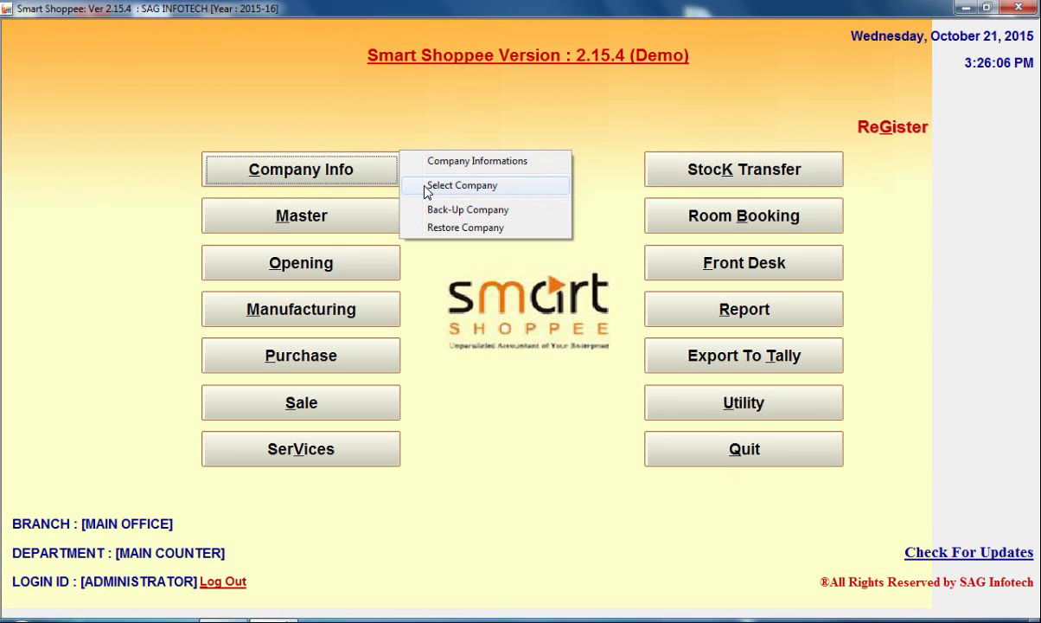
{"action": "left_click", "coordinate": [426, 187]}
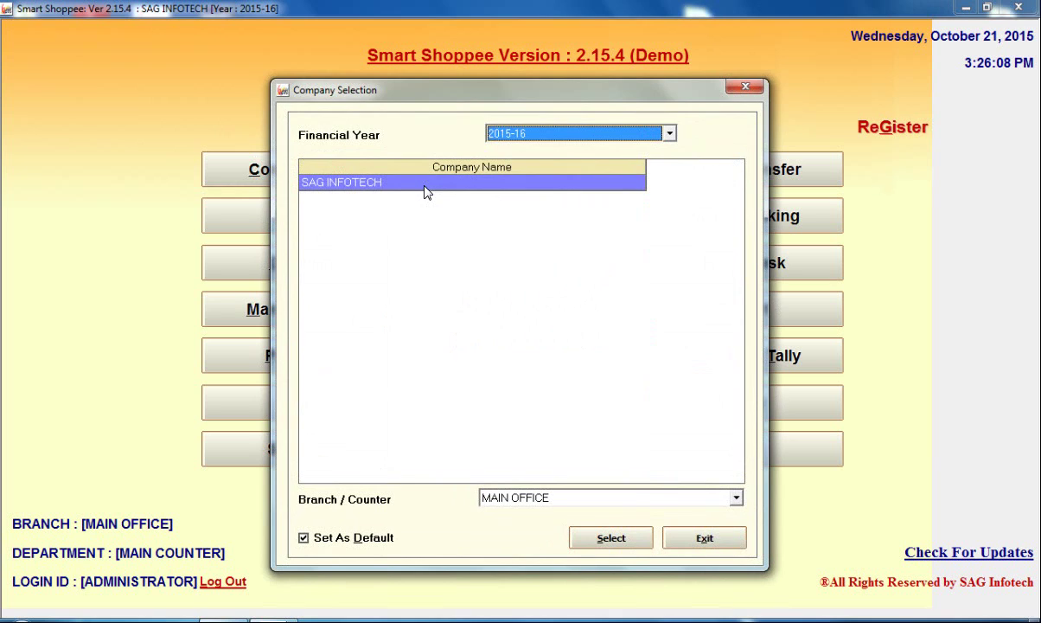
{"action": "left_click", "coordinate": [669, 134]}
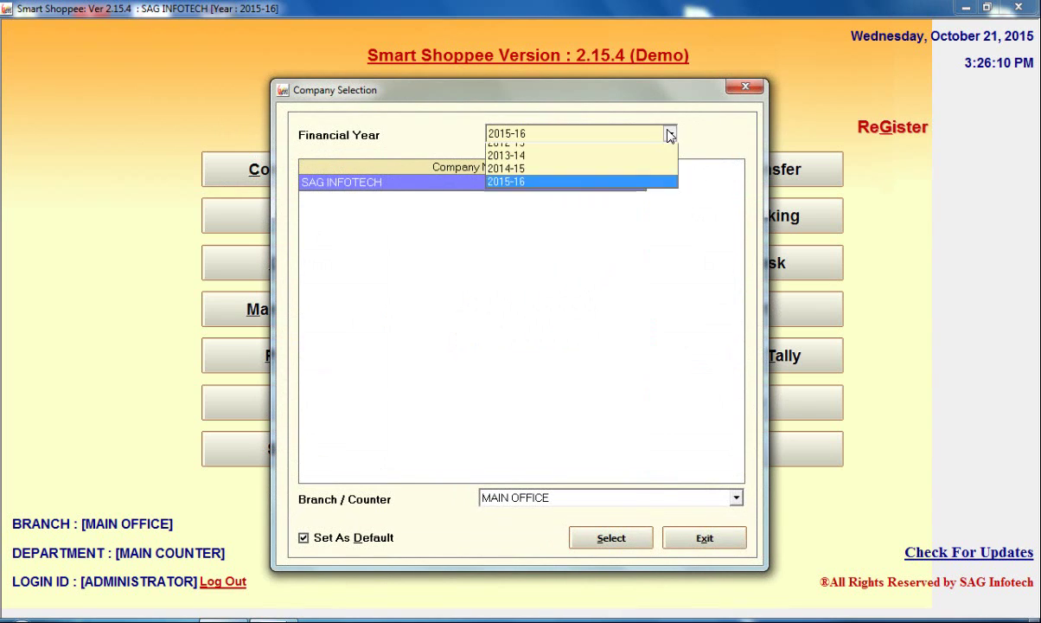
{"action": "left_click", "coordinate": [607, 221]}
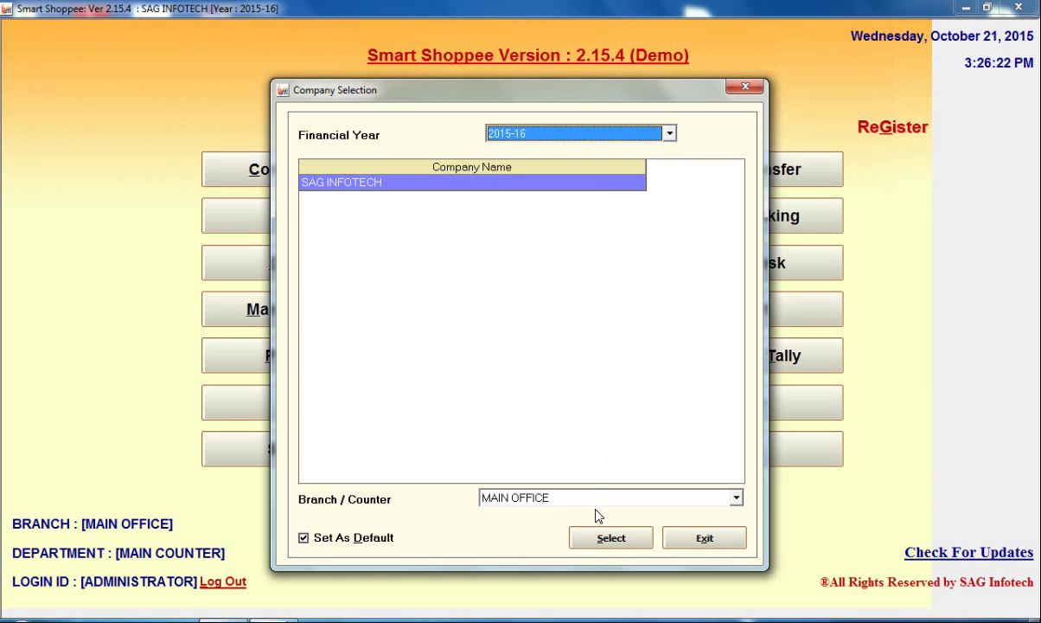
{"action": "left_click", "coordinate": [597, 545]}
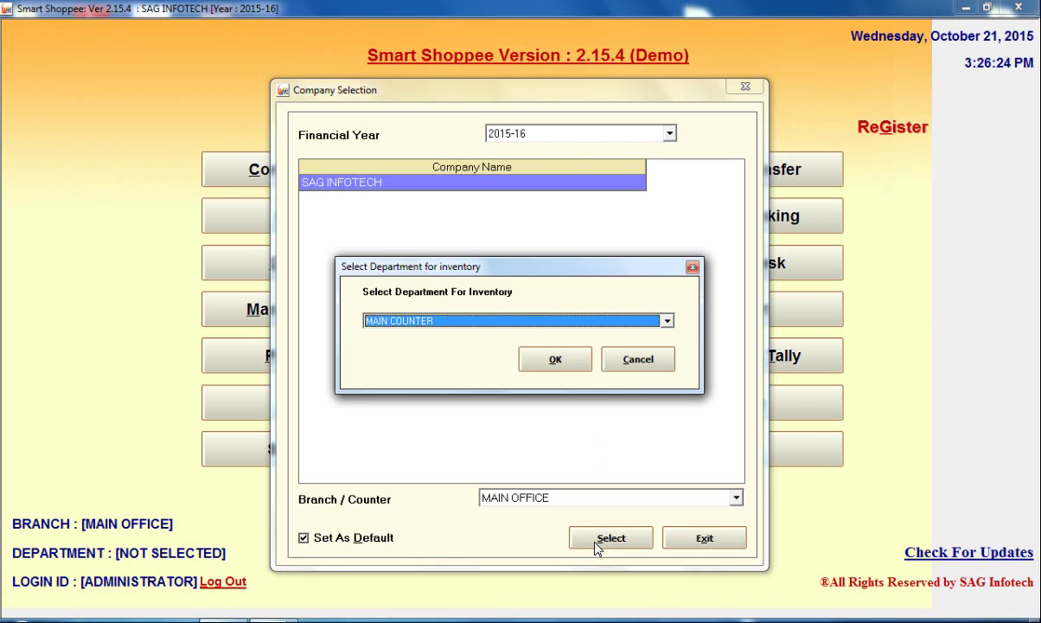
{"action": "left_click", "coordinate": [555, 363]}
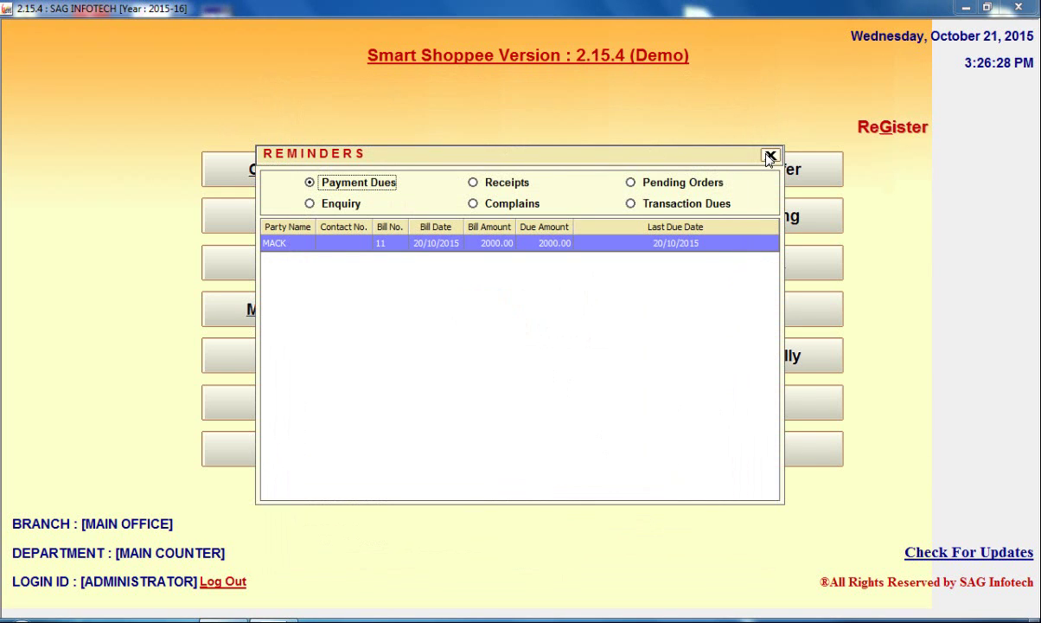
{"action": "left_click", "coordinate": [769, 157]}
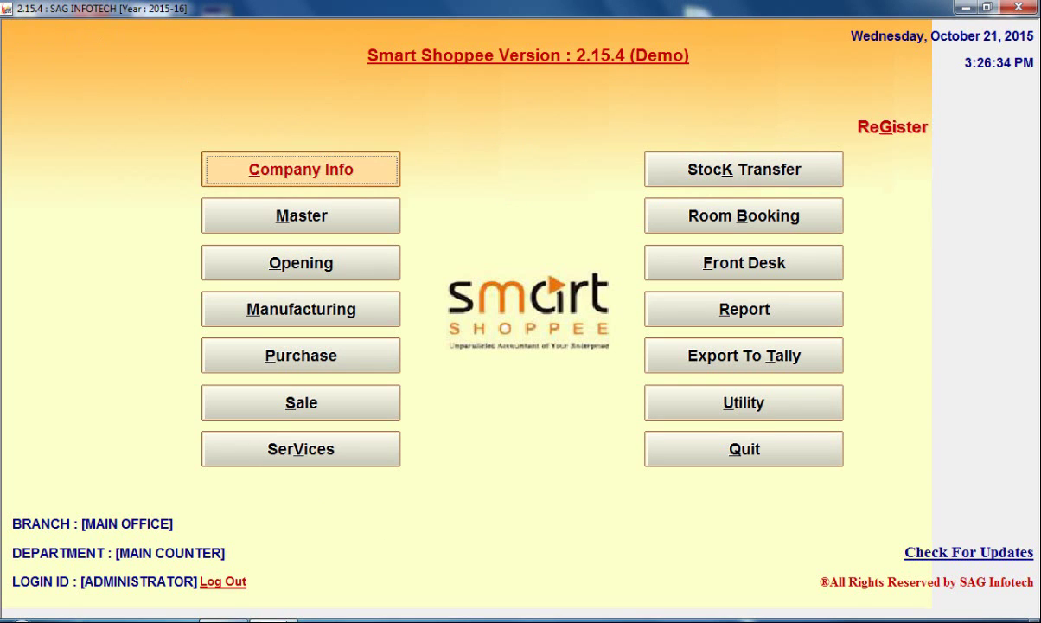
Run Master > Import From Excel for Inventory Master, continue past NEXT, and view its template
{"action": "left_click", "coordinate": [263, 227]}
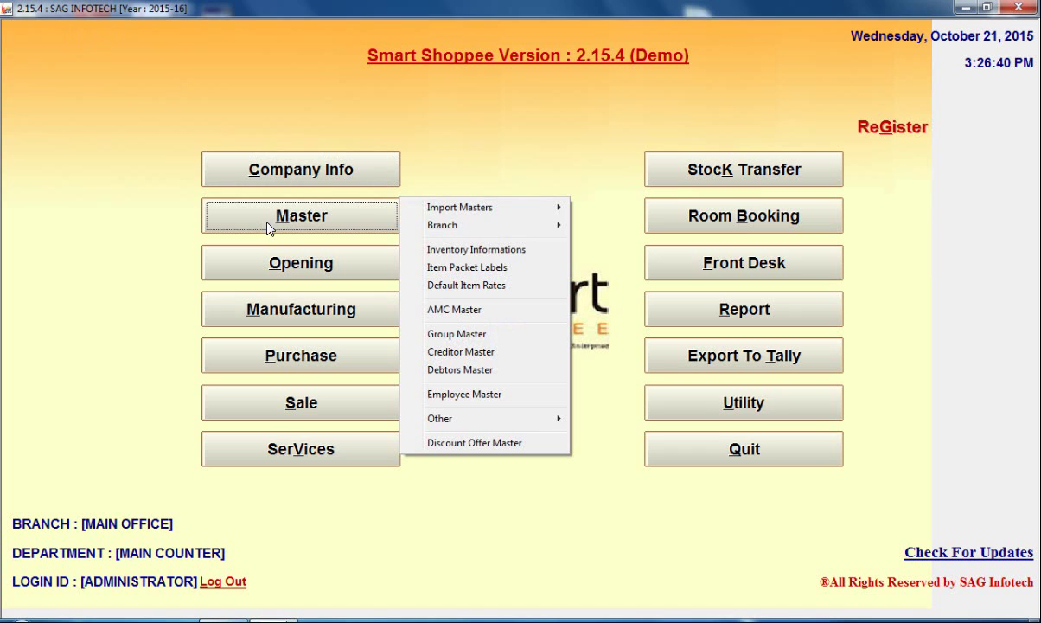
{"action": "mouse_move", "coordinate": [436, 211]}
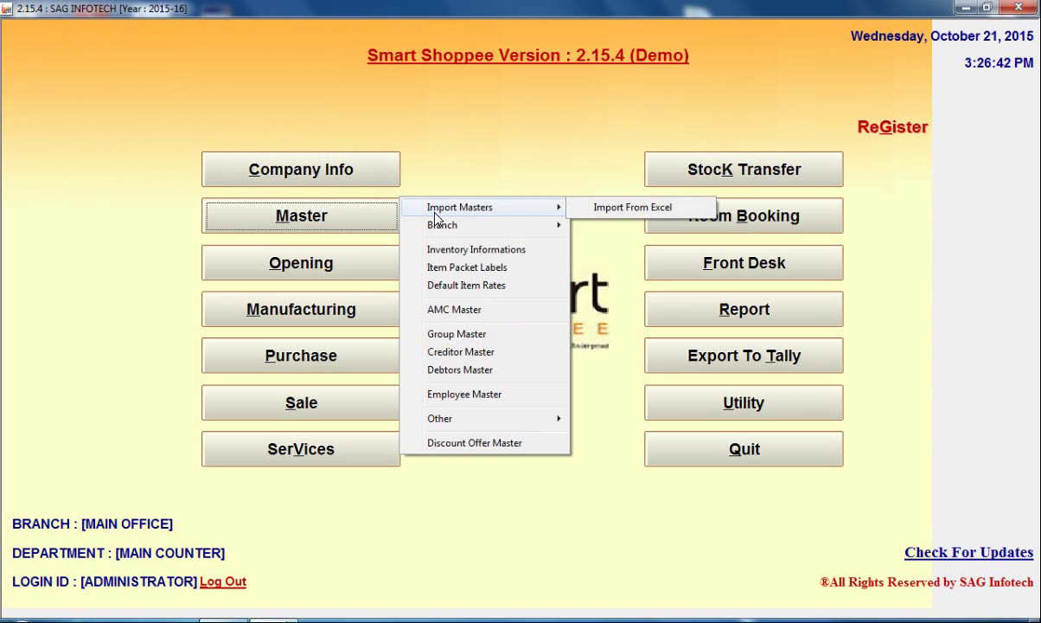
{"action": "left_click", "coordinate": [595, 214]}
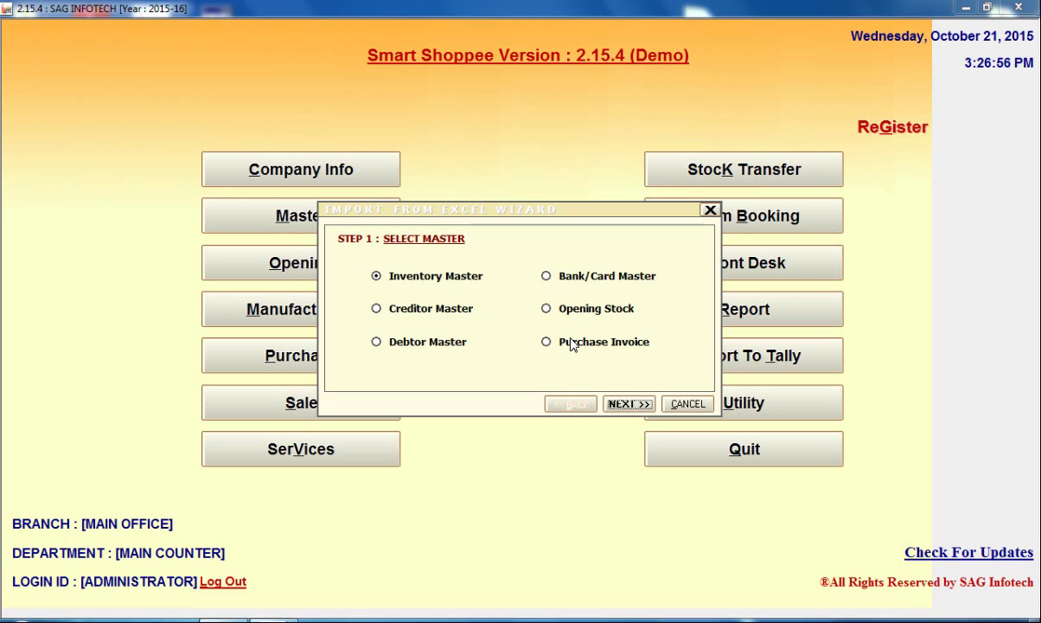
{"action": "left_click", "coordinate": [622, 403]}
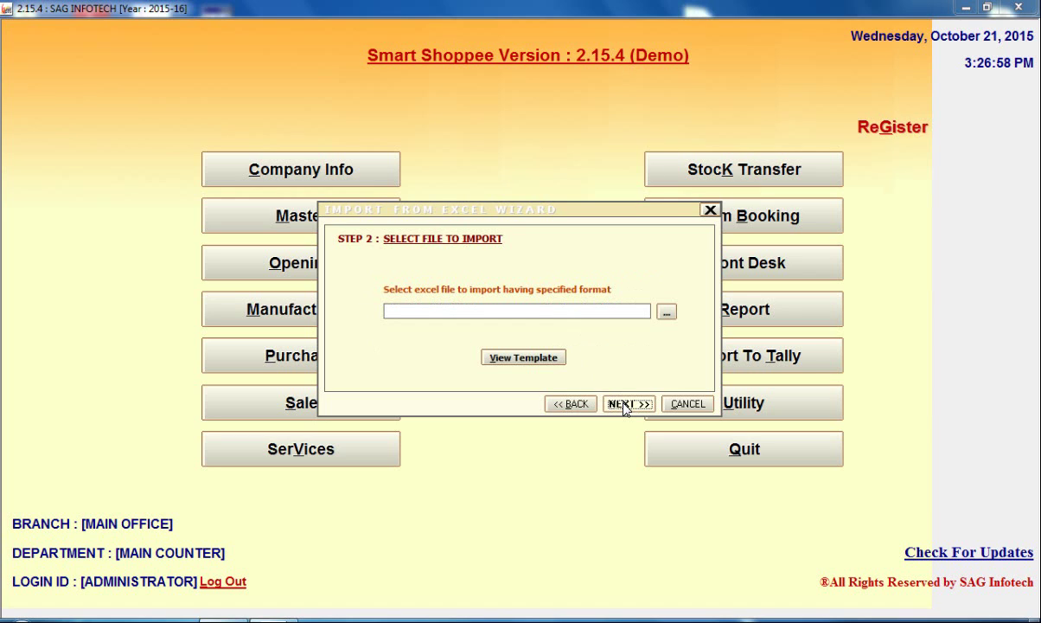
{"action": "left_click", "coordinate": [537, 365]}
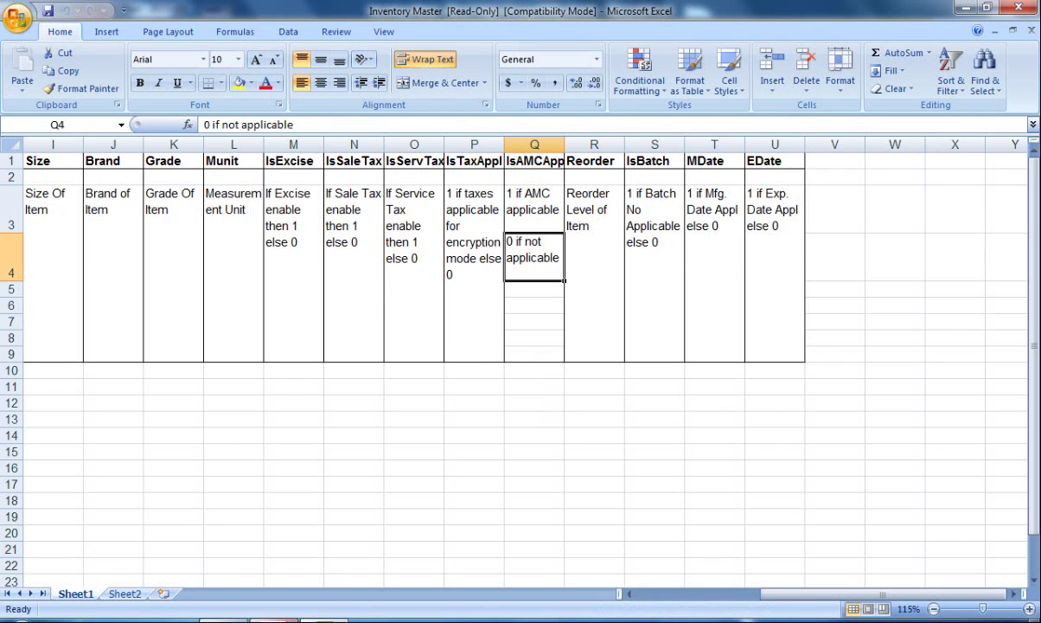
{"action": "left_click", "coordinate": [274, 621]}
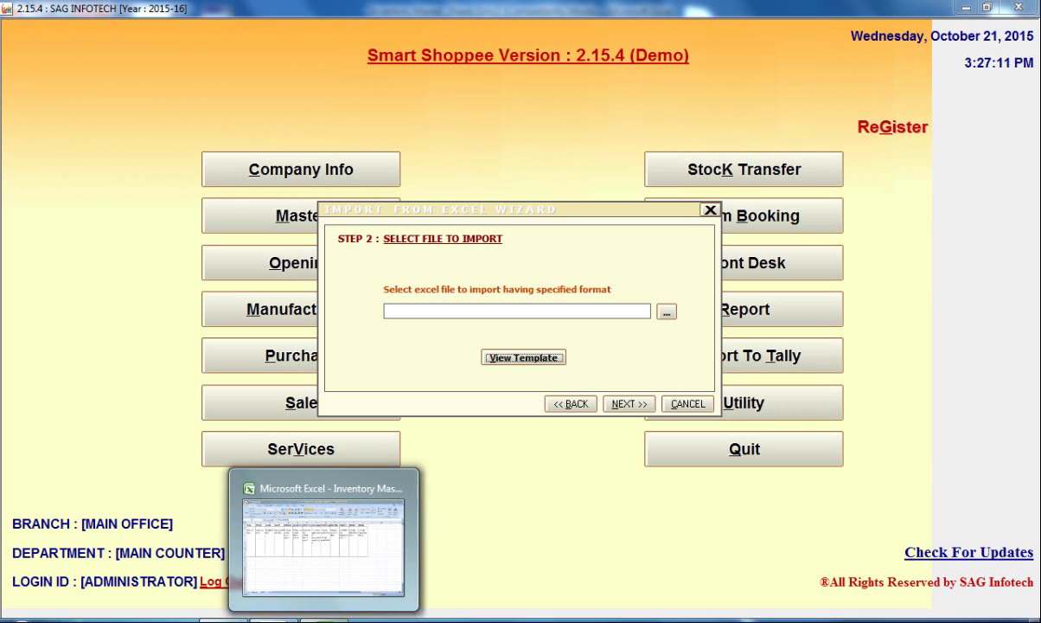
Cancel the Excel import, start a new Inventory Informations item, and show its Department Details
{"action": "left_click", "coordinate": [673, 405]}
{"action": "left_click", "coordinate": [501, 376]}
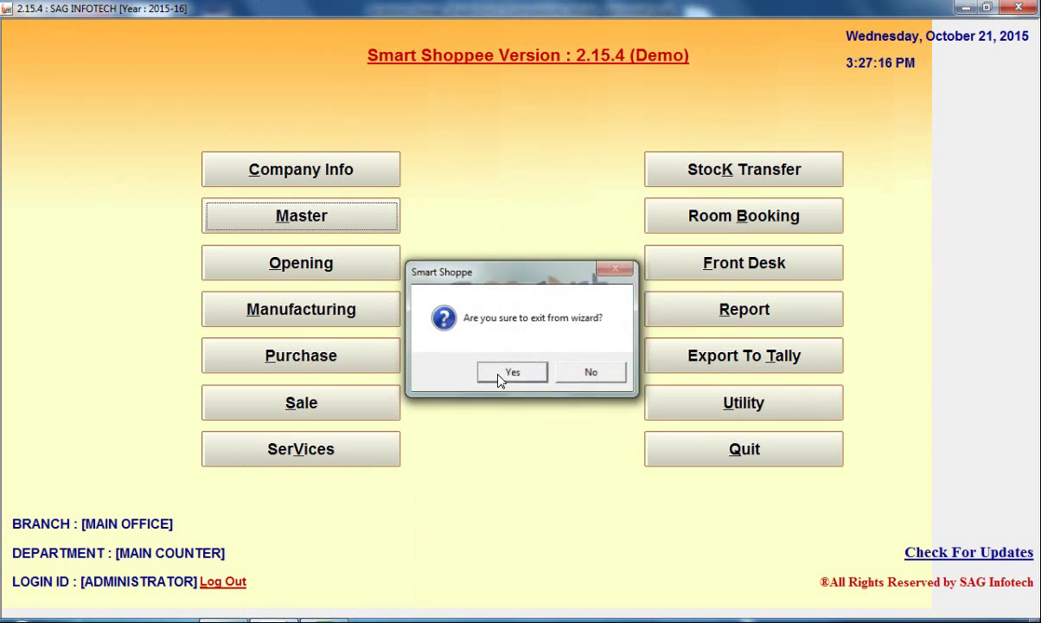
{"action": "left_click", "coordinate": [303, 217]}
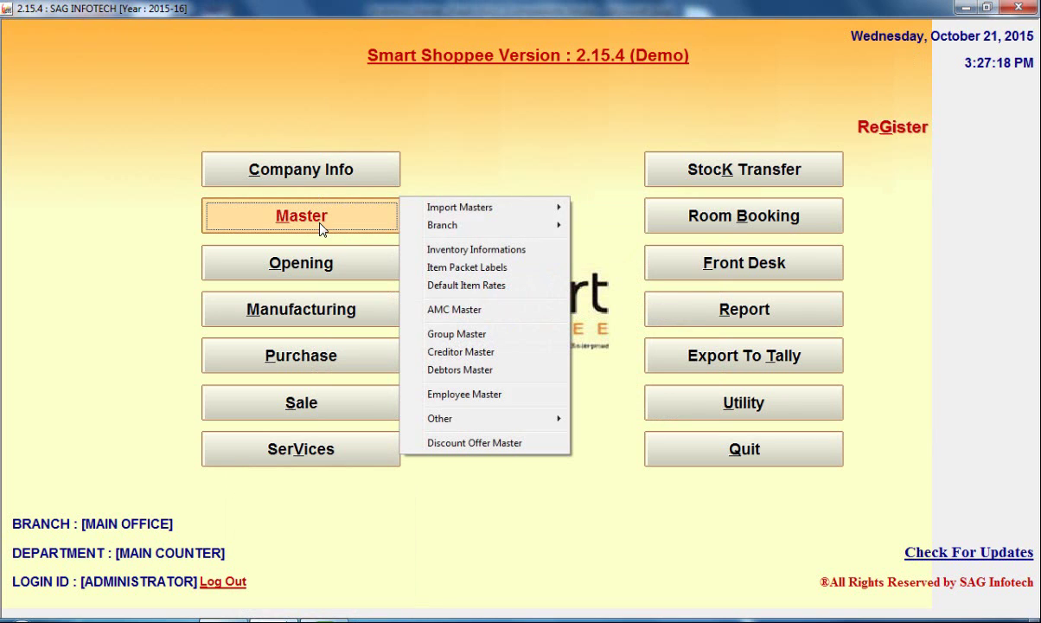
{"action": "mouse_move", "coordinate": [441, 231]}
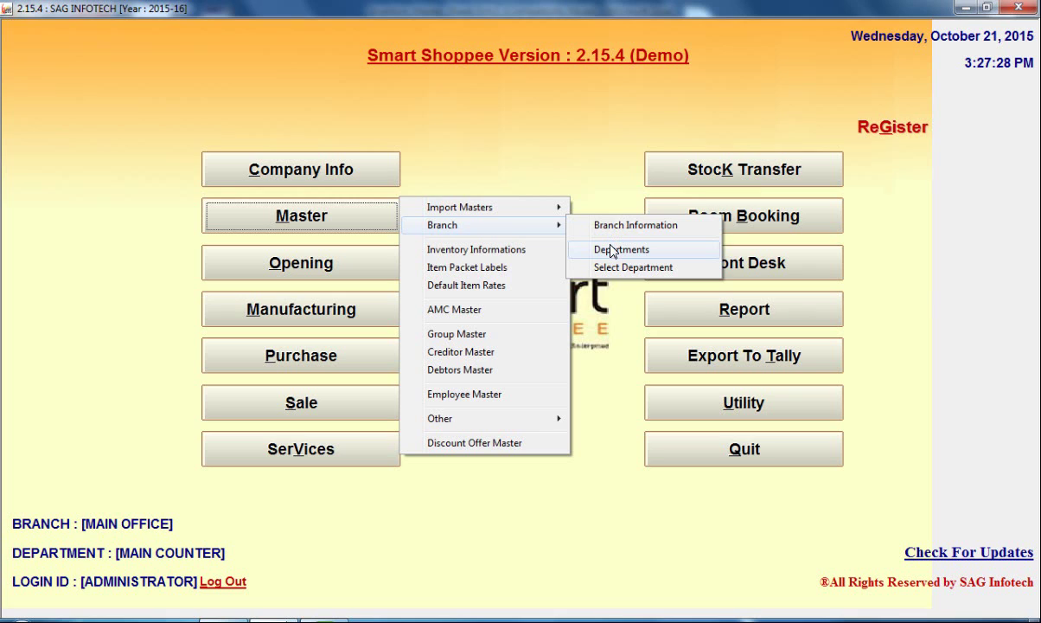
{"action": "left_click", "coordinate": [548, 252]}
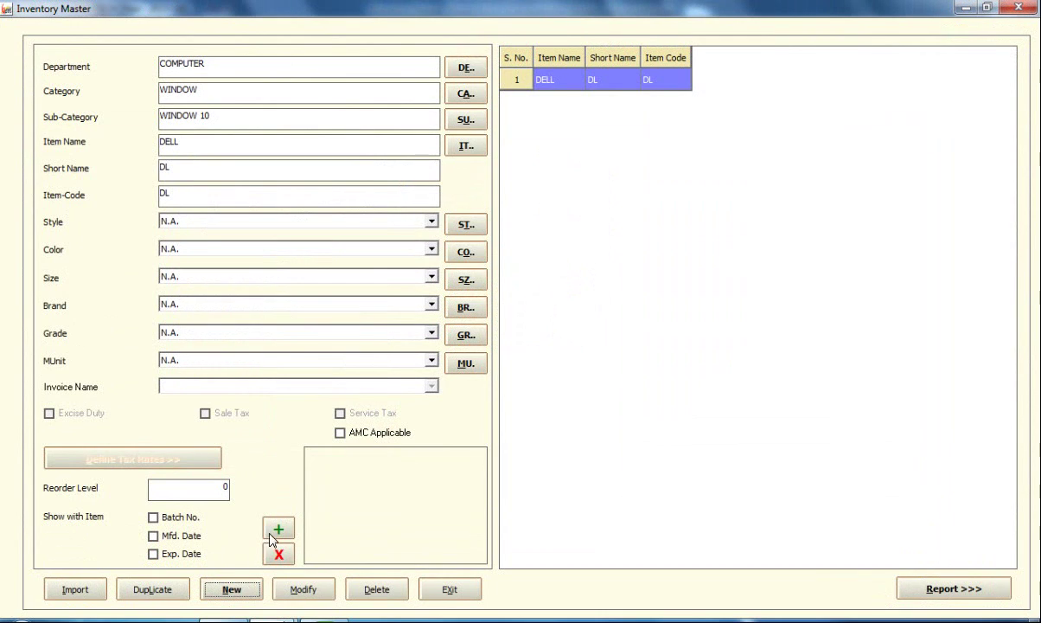
{"action": "left_click", "coordinate": [231, 590]}
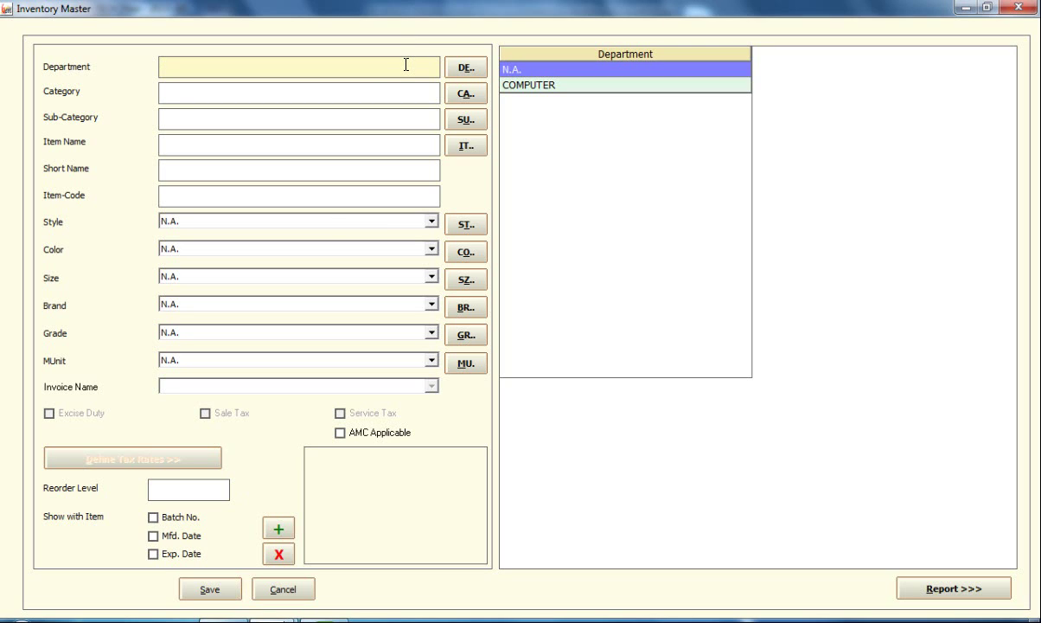
{"action": "left_click", "coordinate": [463, 69]}
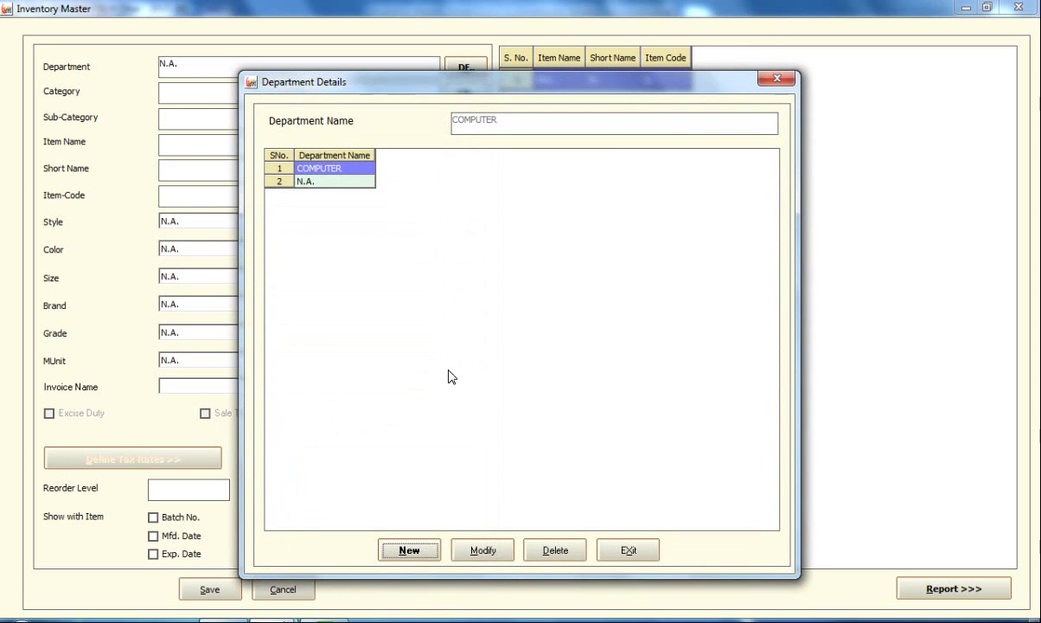
Save a new department named MOBILE and exit Department Details
{"action": "left_click", "coordinate": [412, 550]}
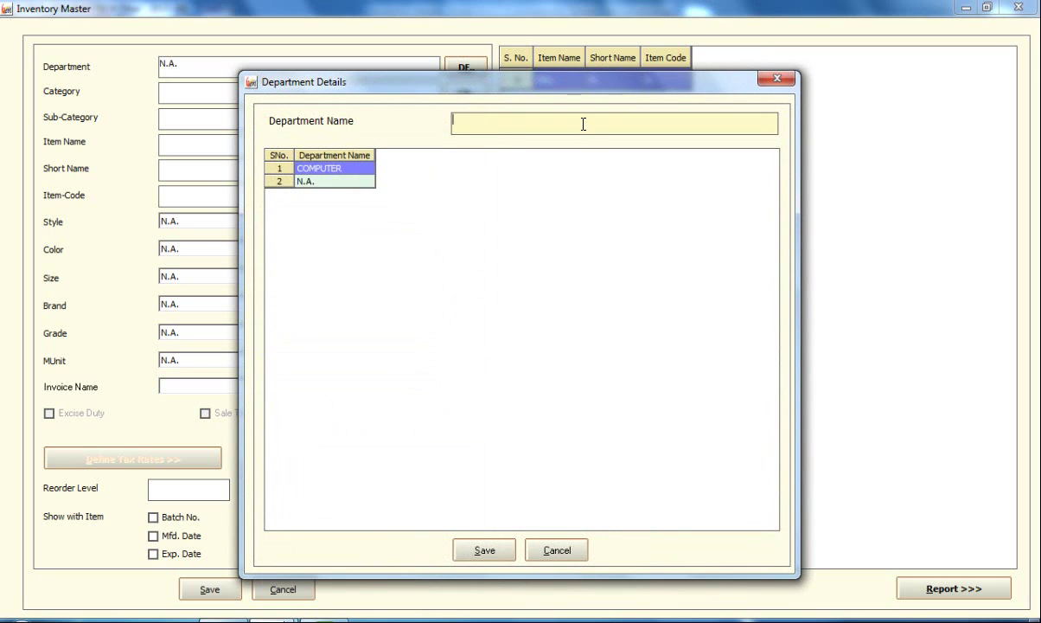
{"action": "type", "text": "MOBILE"}
{"action": "left_click", "coordinate": [463, 556]}
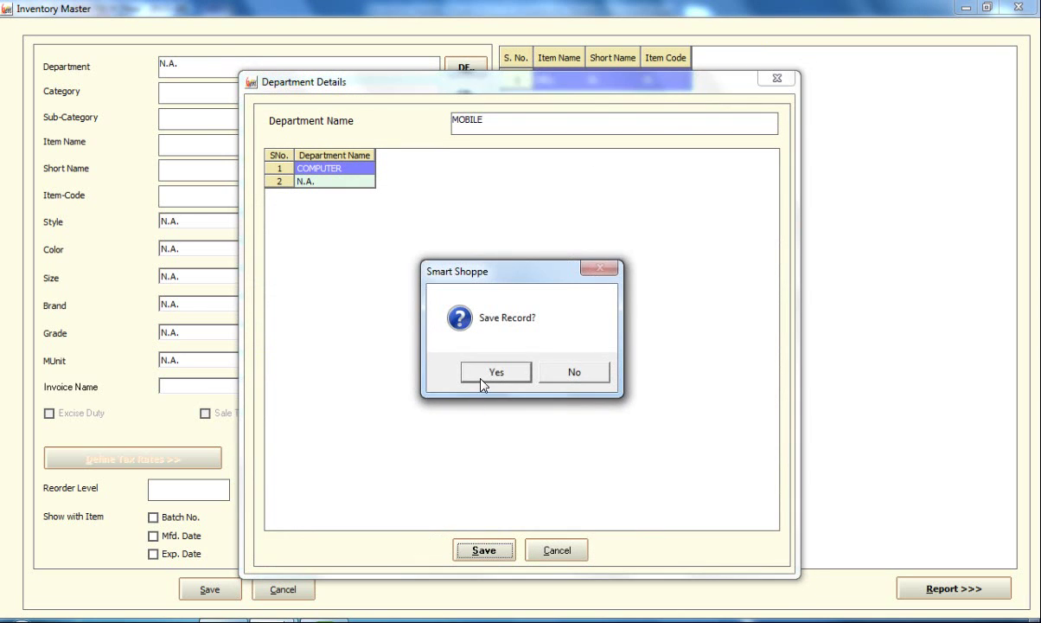
{"action": "left_click", "coordinate": [482, 378]}
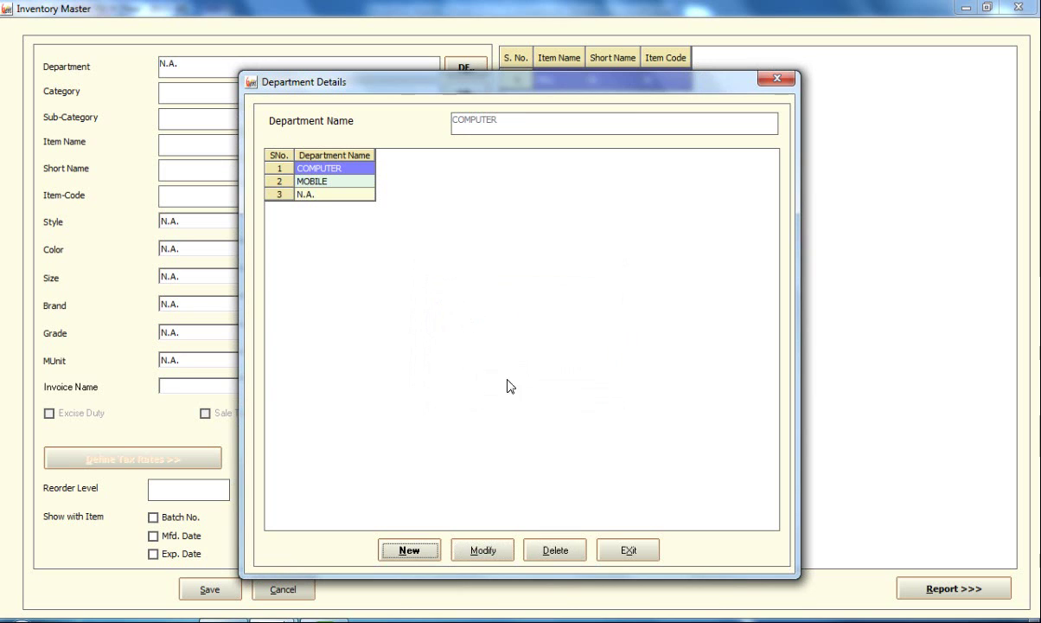
{"action": "left_click", "coordinate": [633, 549]}
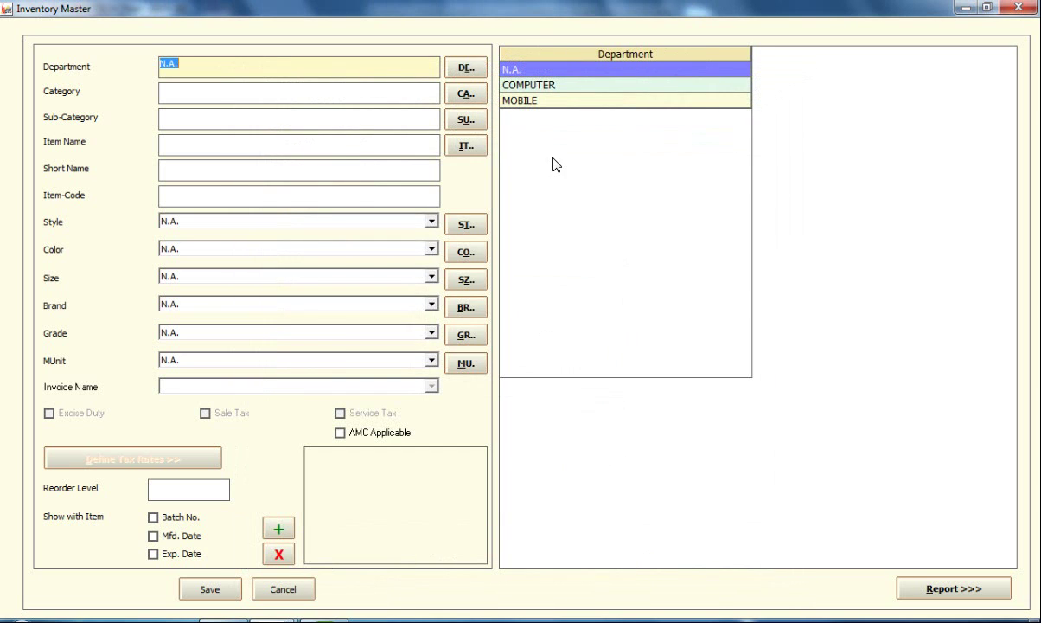
Set the item's department to COMPUTER, leaving category and sub-category as N.A
{"action": "left_click", "coordinate": [569, 86]}
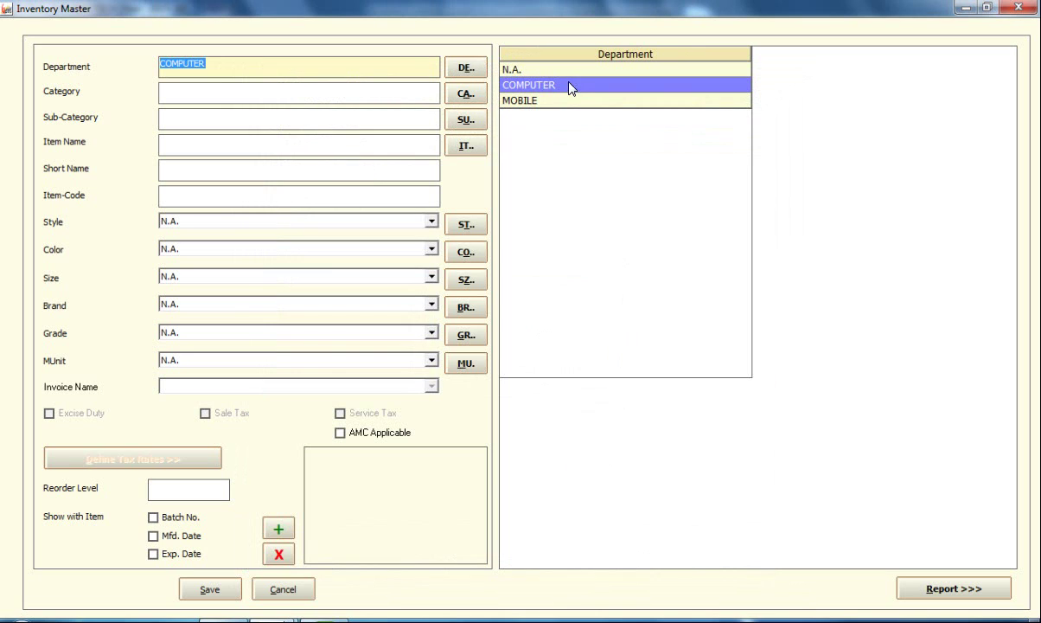
{"action": "left_click", "coordinate": [420, 97]}
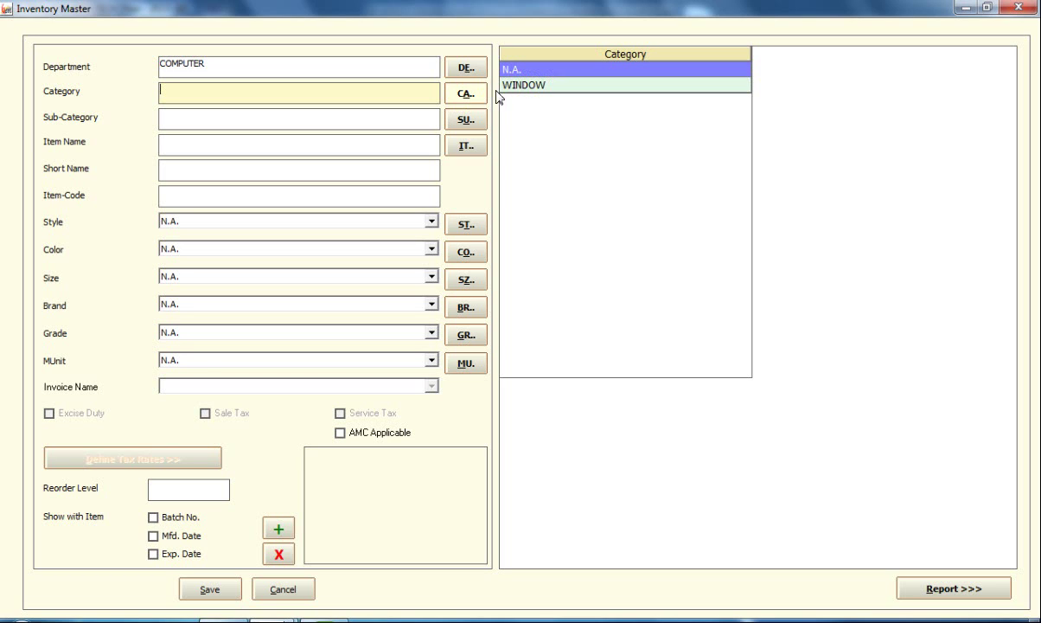
{"action": "left_click", "coordinate": [402, 118]}
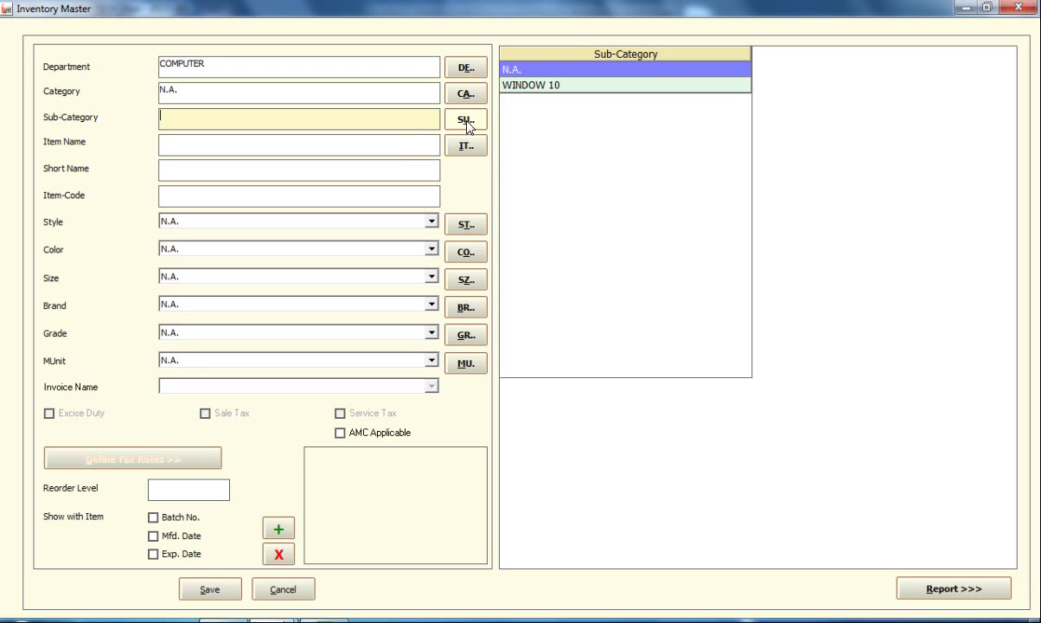
{"action": "left_click", "coordinate": [425, 147]}
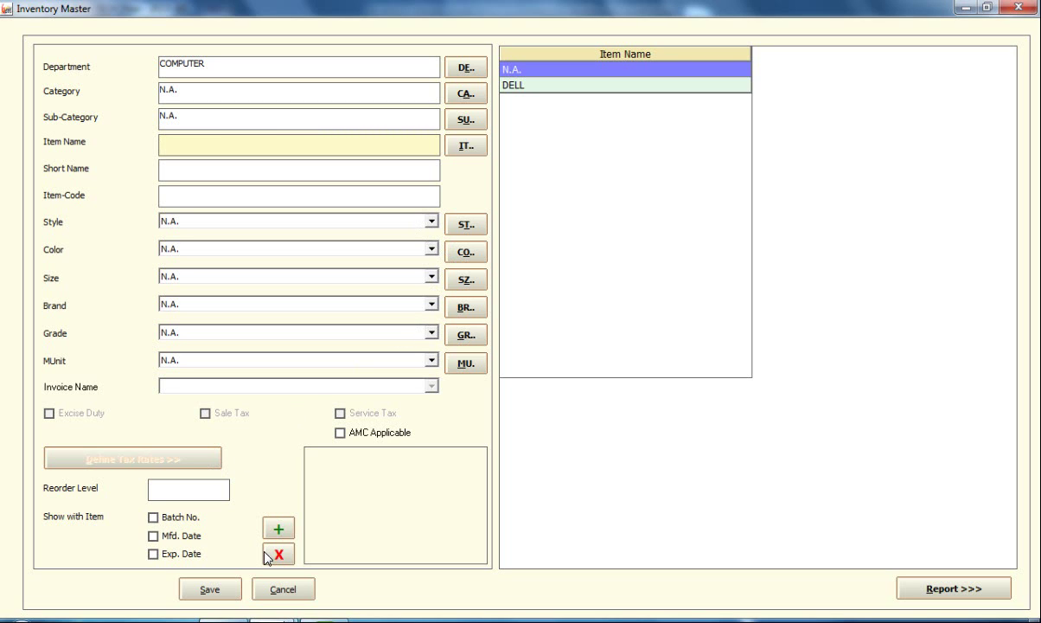
Cancel the unsaved item and exit Inventory Master to the main menu
{"action": "left_click", "coordinate": [282, 591]}
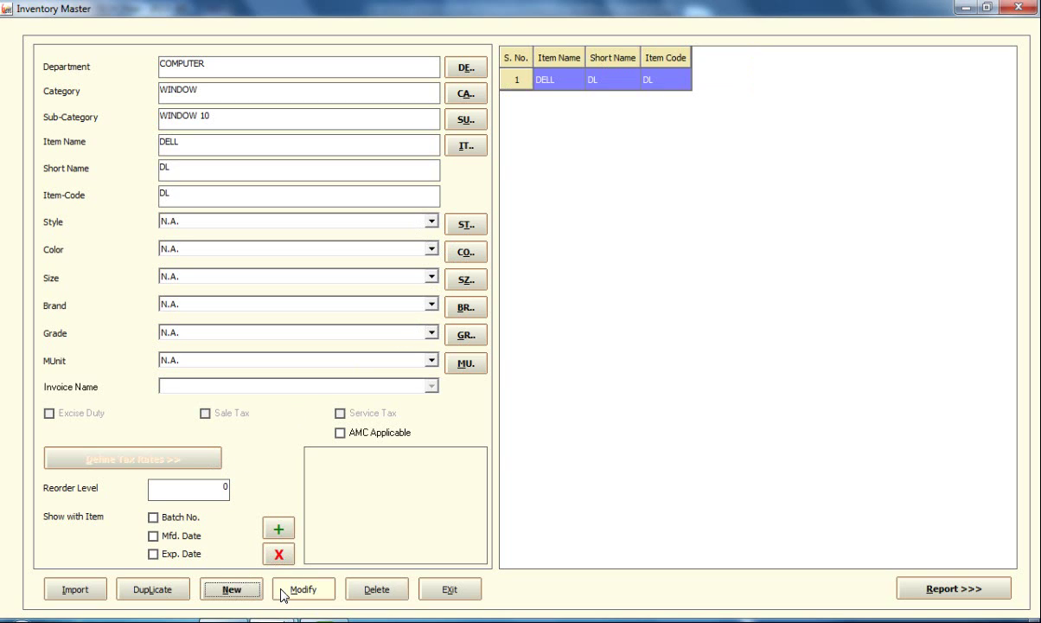
{"action": "left_click", "coordinate": [435, 590]}
{"action": "key", "text": "Down"}
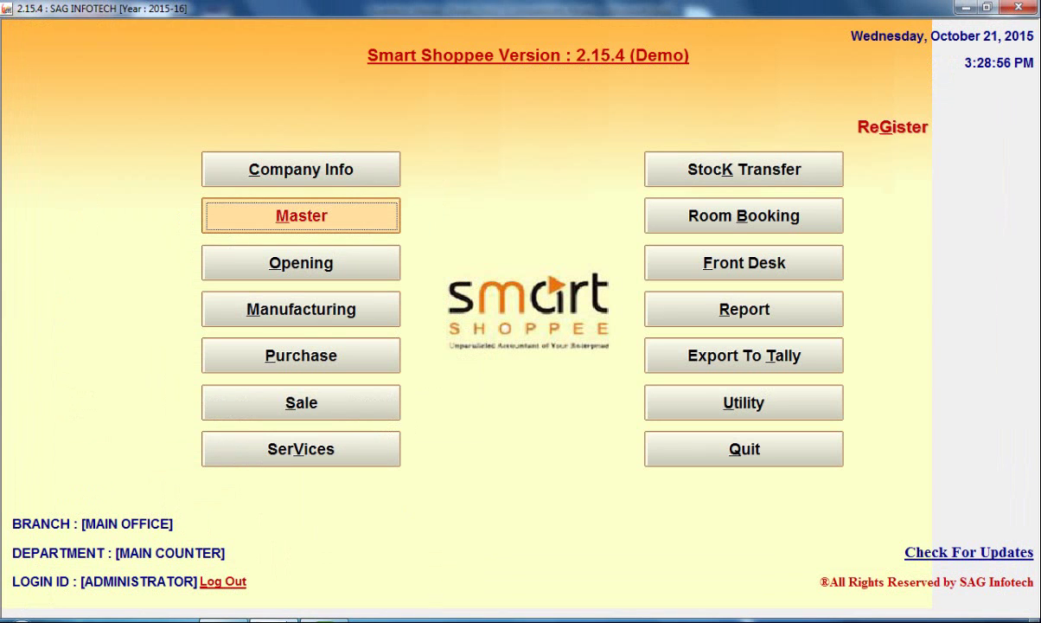
Open Item Packet Labels from the Master menu and close it
{"action": "left_click", "coordinate": [355, 223]}
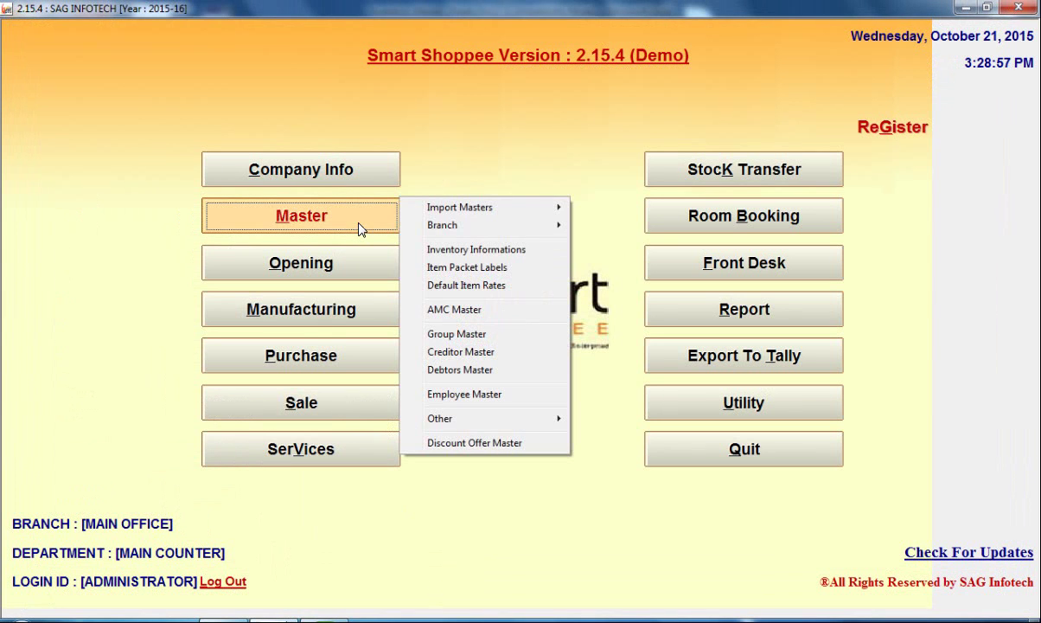
{"action": "left_click", "coordinate": [432, 271]}
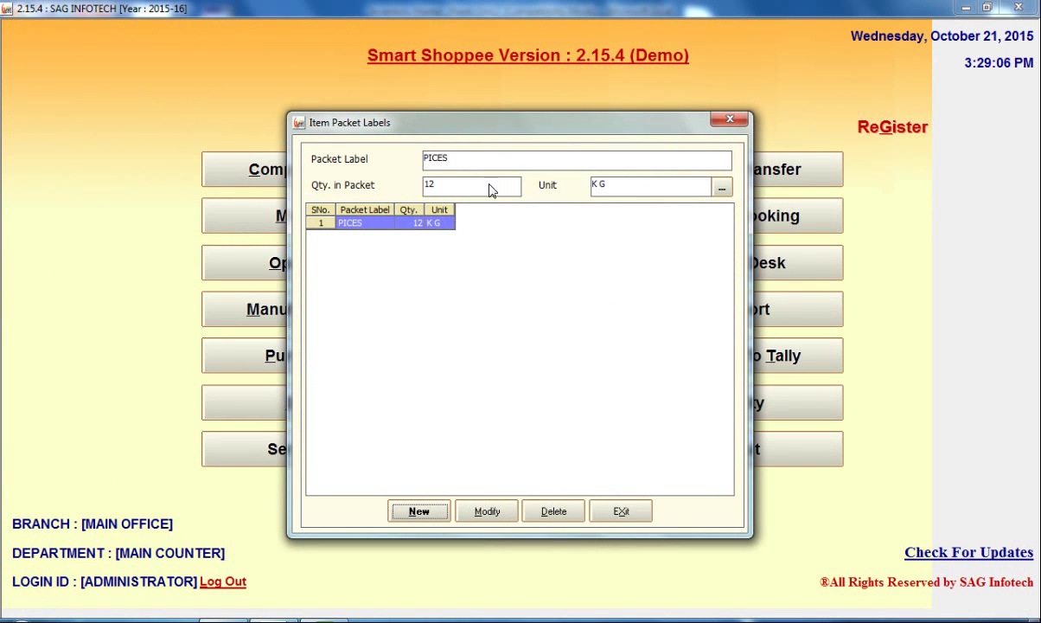
{"action": "left_click", "coordinate": [621, 509]}
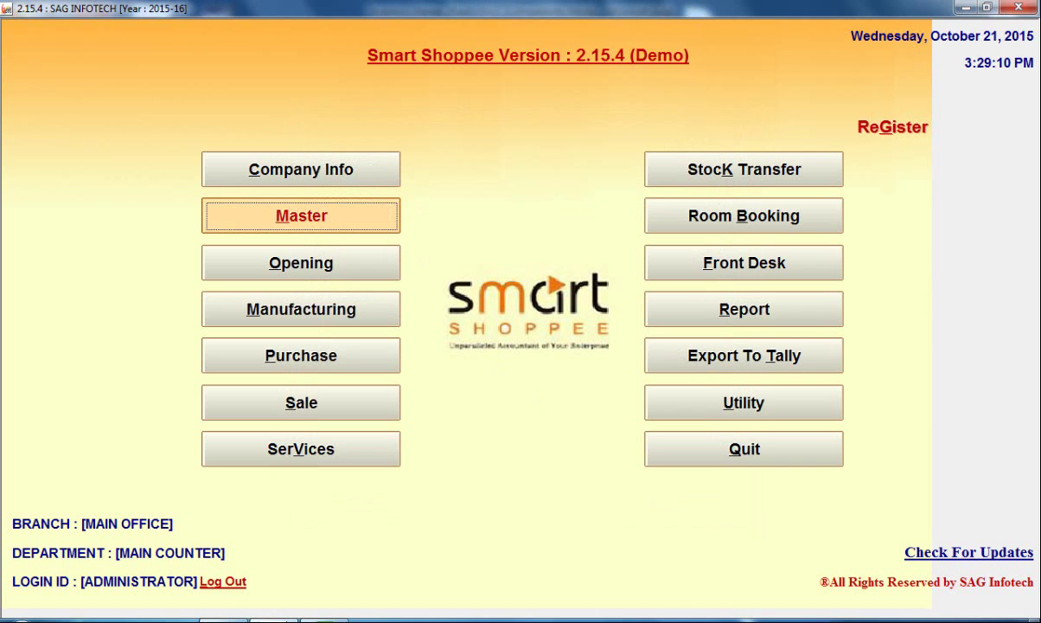
Open the empty AMC Master form, close it, and reopen the Master menu
{"action": "left_click", "coordinate": [363, 216]}
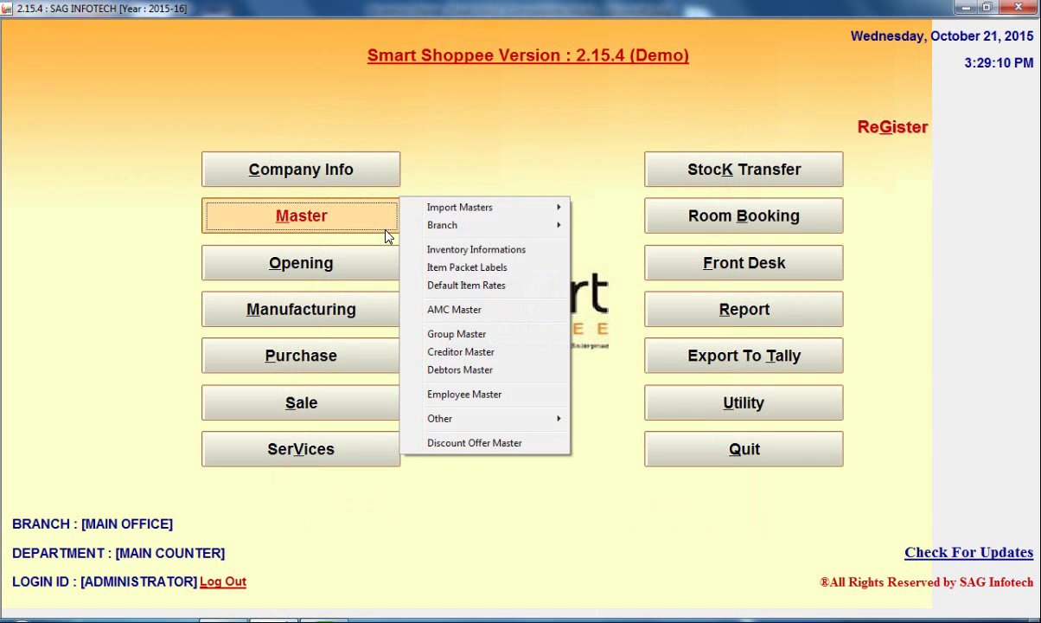
{"action": "left_click", "coordinate": [468, 313]}
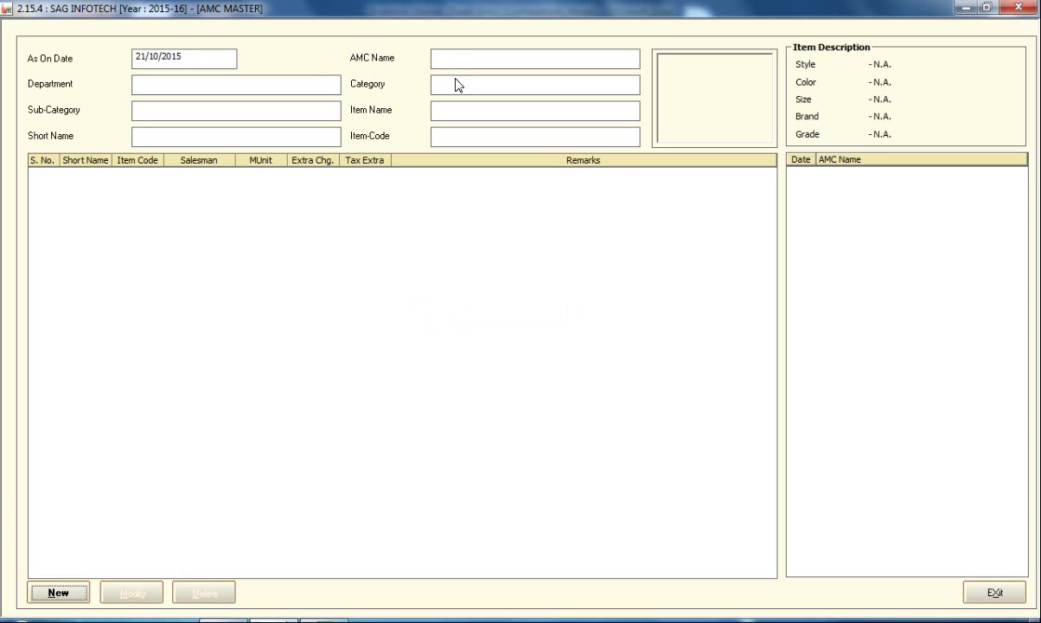
{"action": "key", "text": "Escape"}
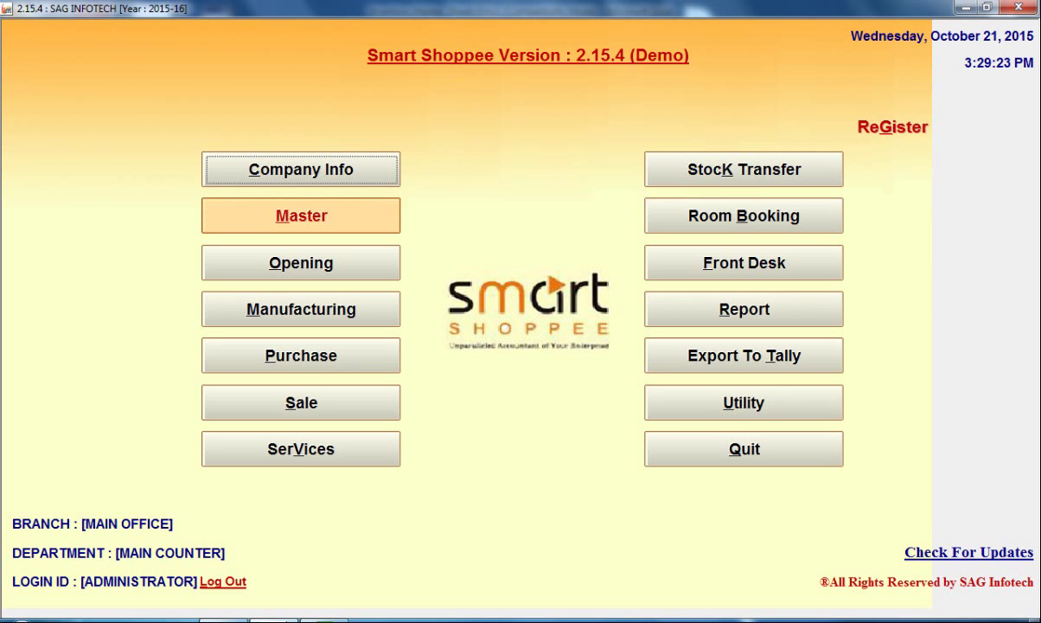
{"action": "left_click", "coordinate": [384, 216]}
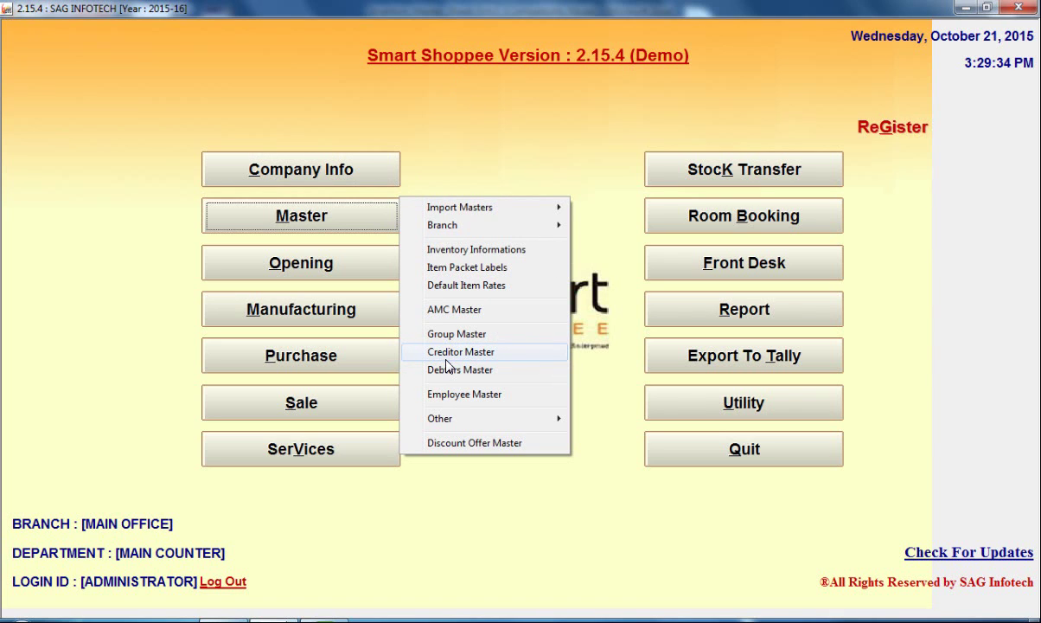
{"action": "left_click", "coordinate": [440, 334]}
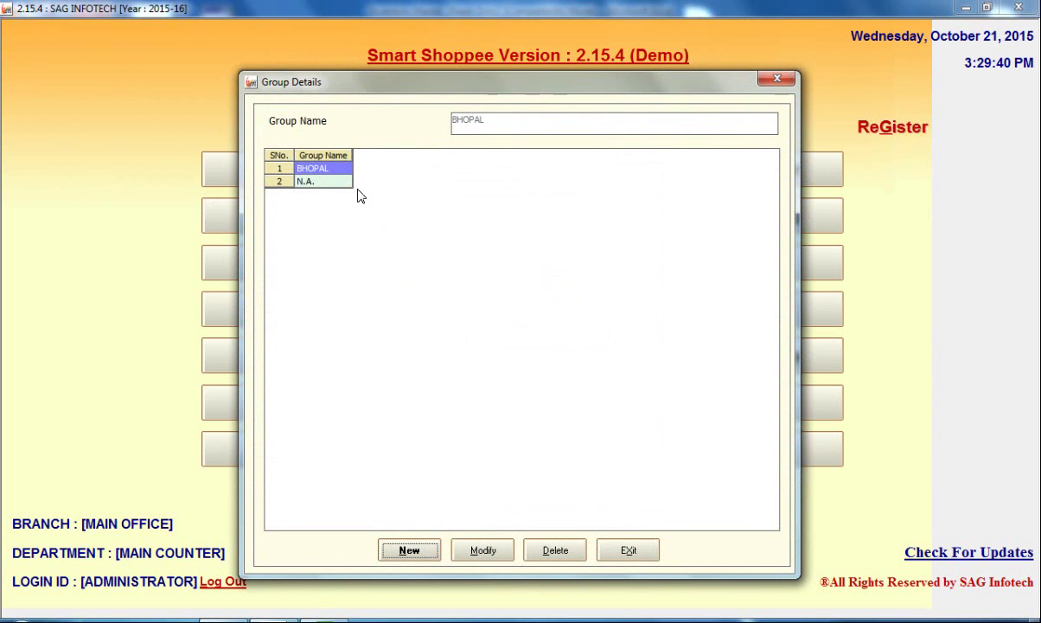
{"action": "left_click", "coordinate": [624, 553]}
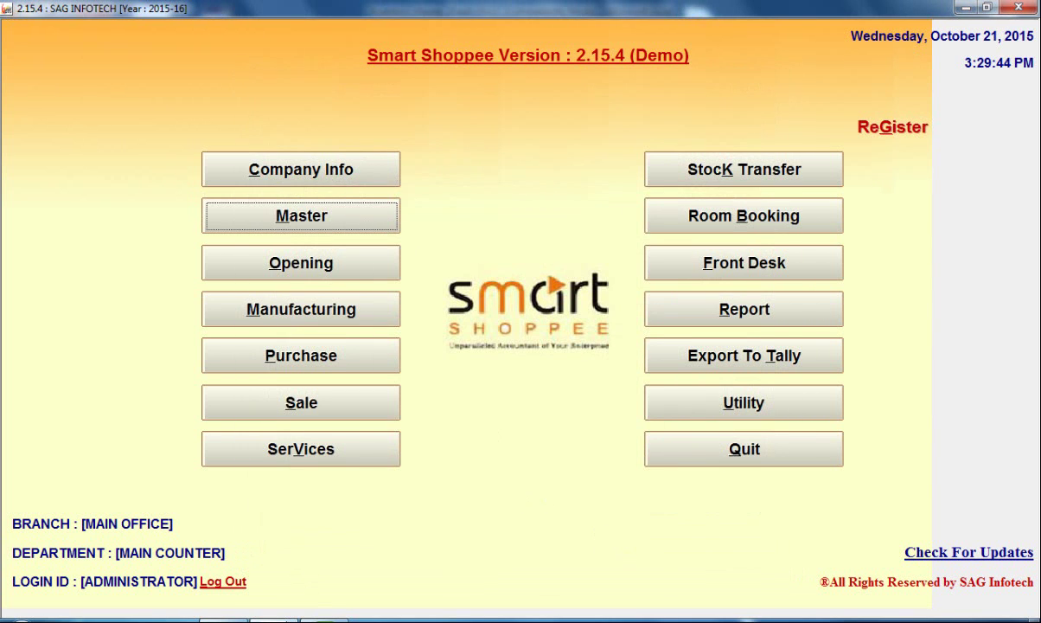
{"action": "left_click", "coordinate": [381, 226]}
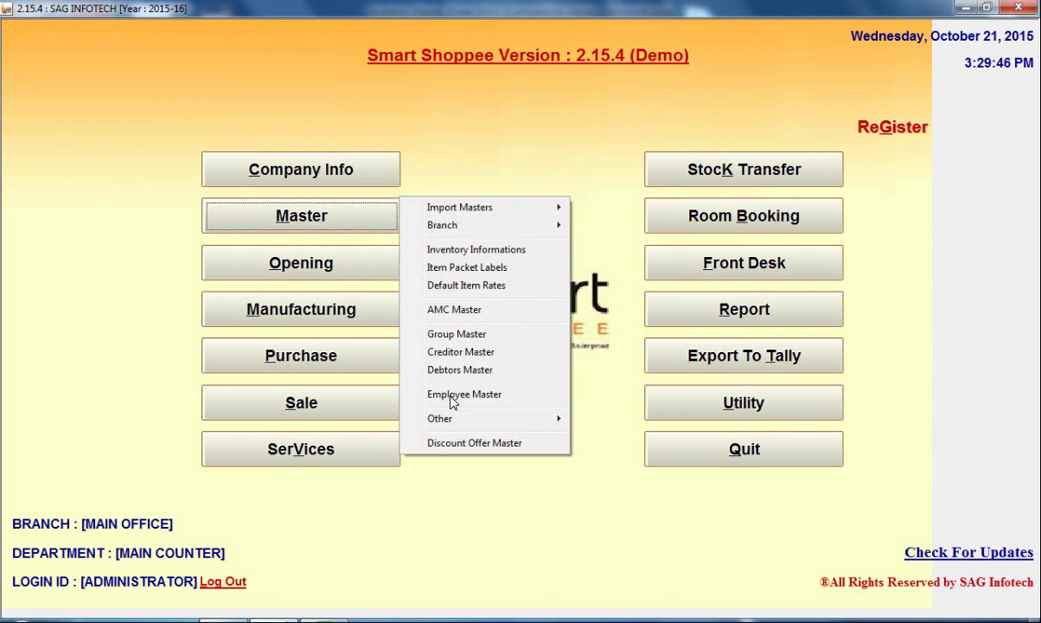
{"action": "left_click", "coordinate": [459, 352]}
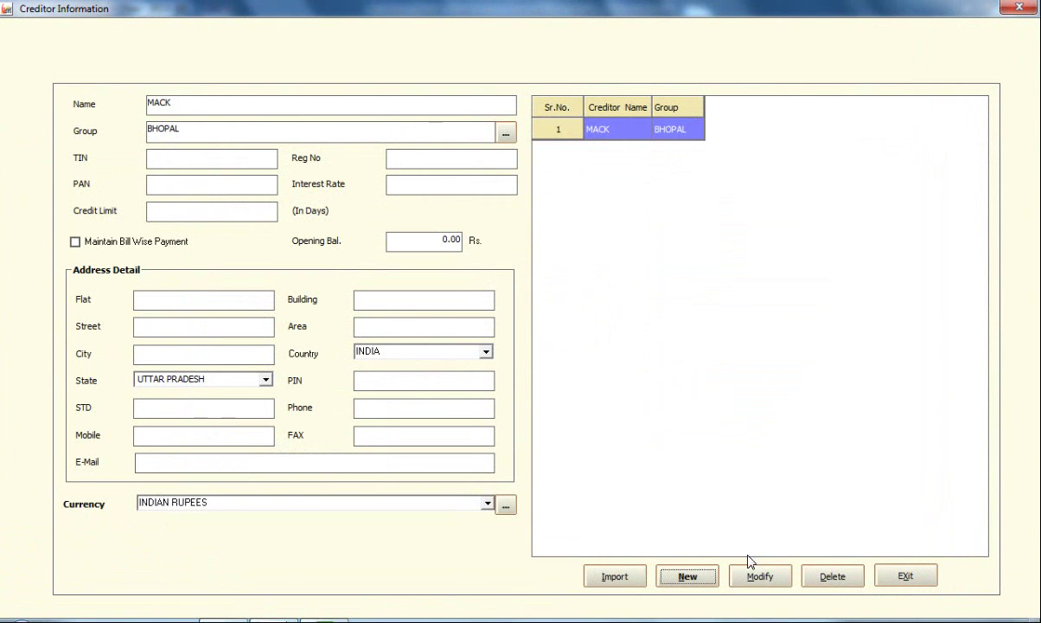
{"action": "left_click", "coordinate": [908, 586]}
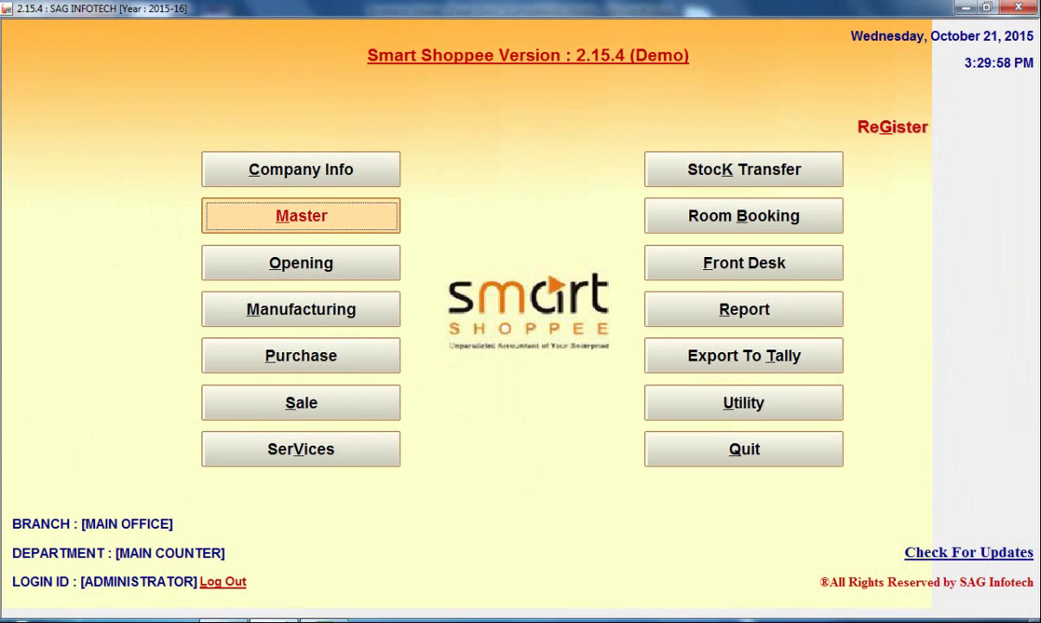
{"action": "left_click", "coordinate": [321, 221]}
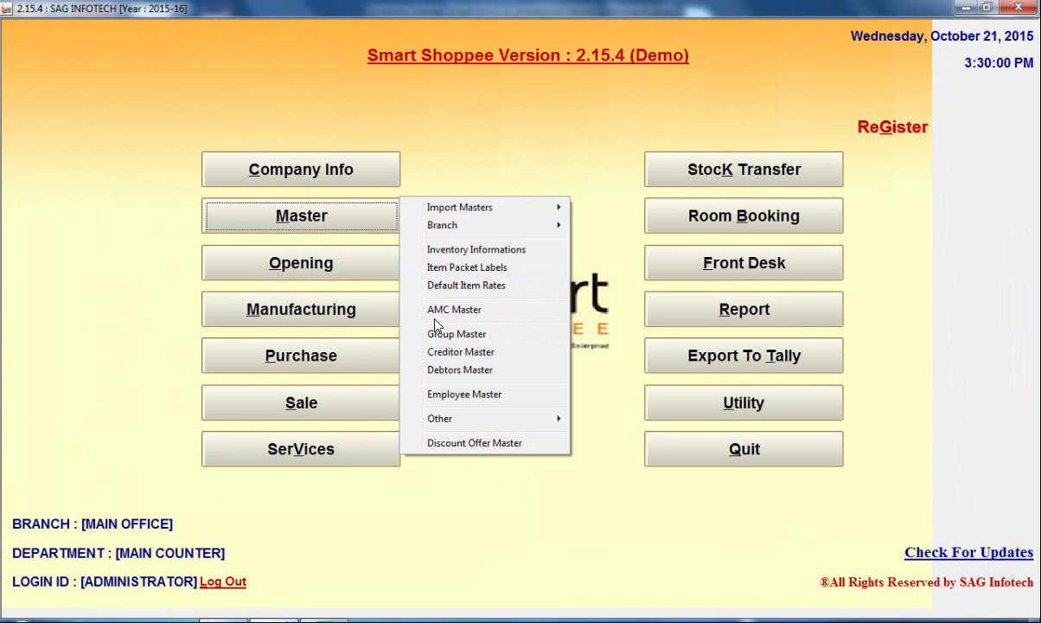
{"action": "left_click", "coordinate": [444, 394]}
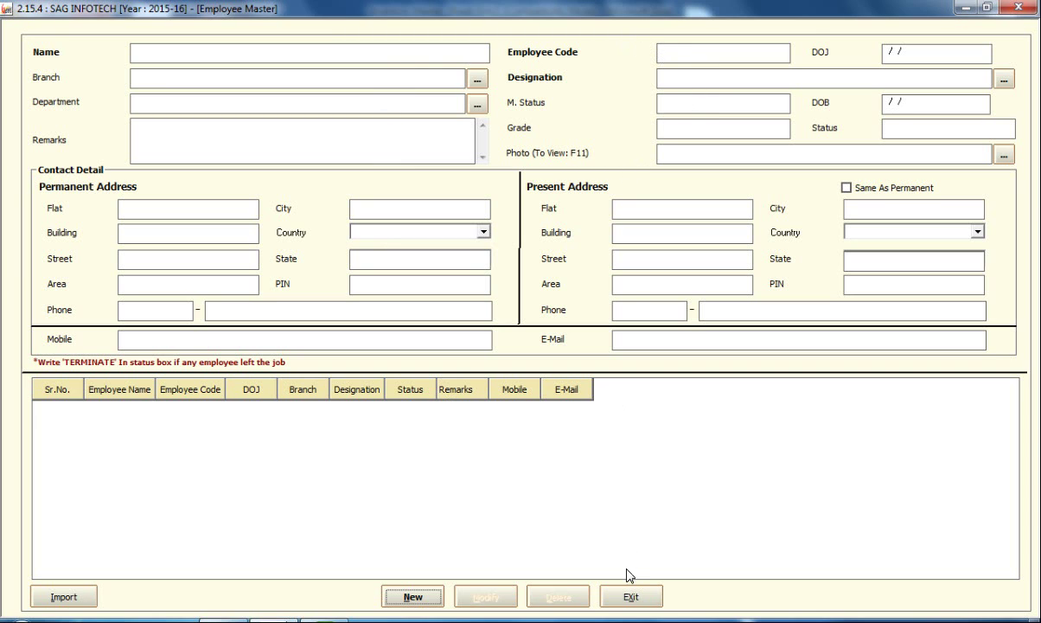
{"action": "left_click", "coordinate": [628, 597]}
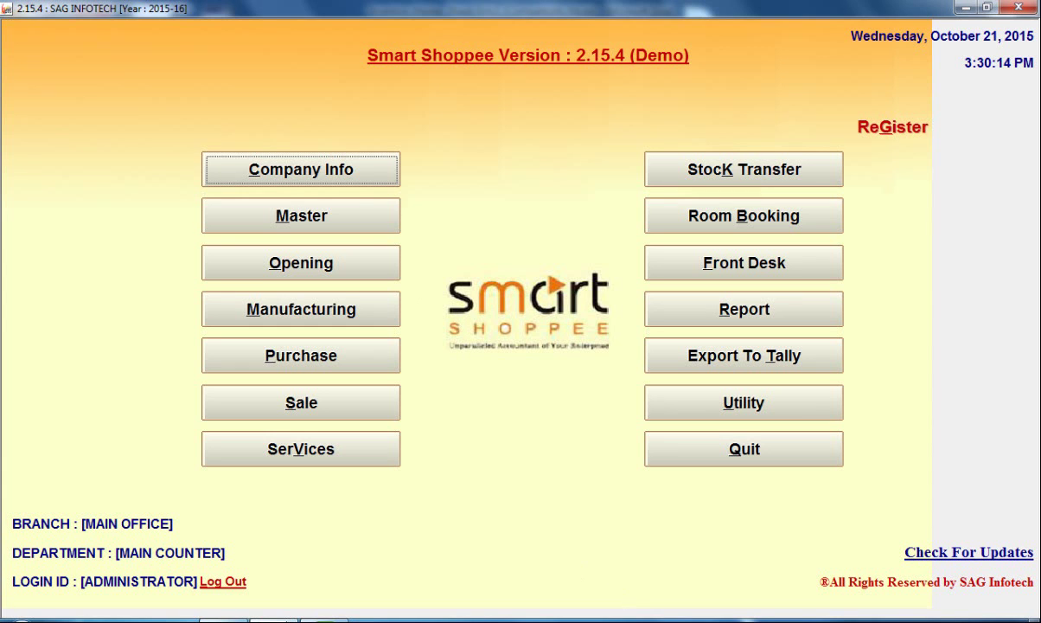
{"action": "left_click", "coordinate": [354, 227]}
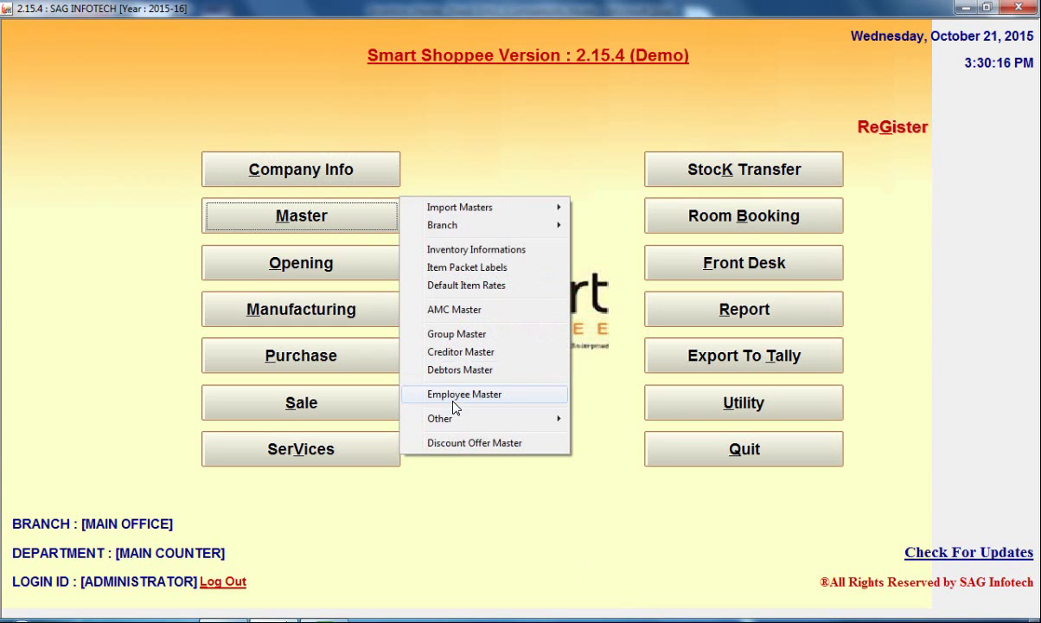
{"action": "left_click", "coordinate": [456, 444]}
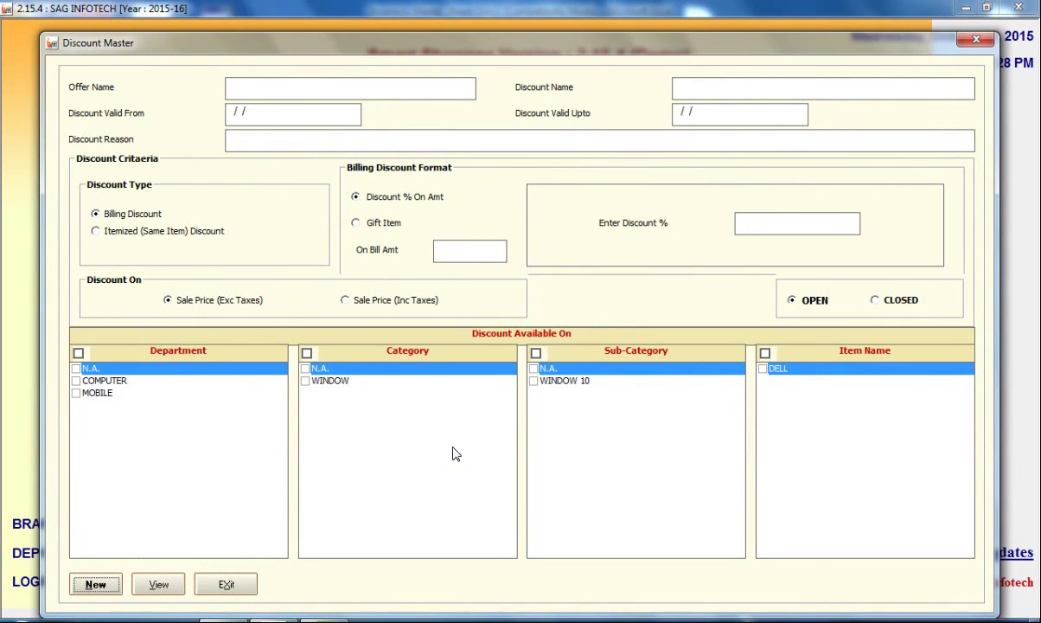
{"action": "left_click", "coordinate": [235, 595]}
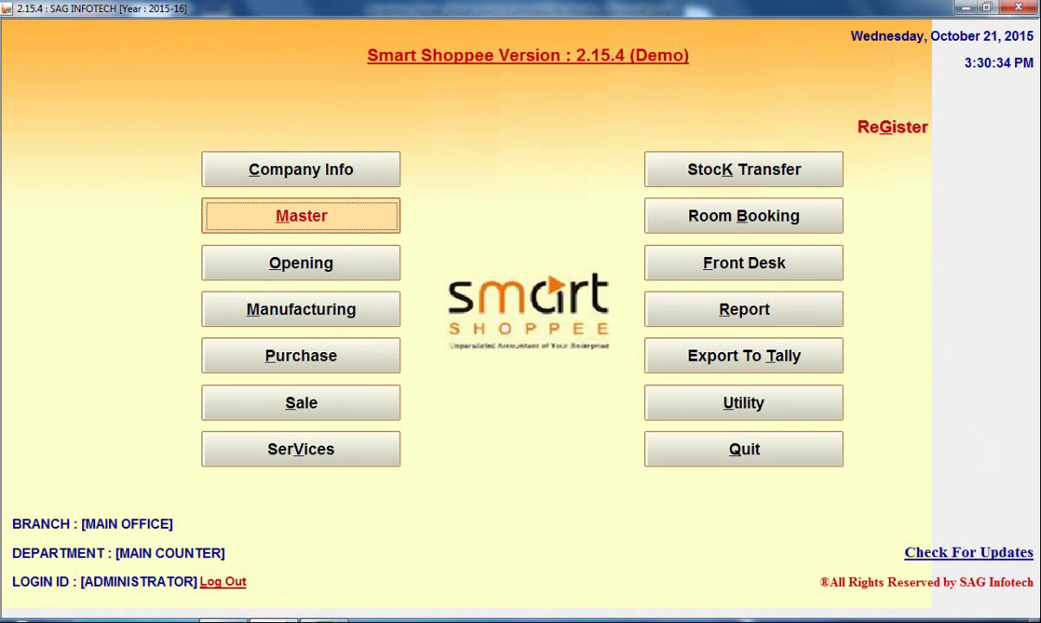
{"action": "left_click", "coordinate": [367, 272]}
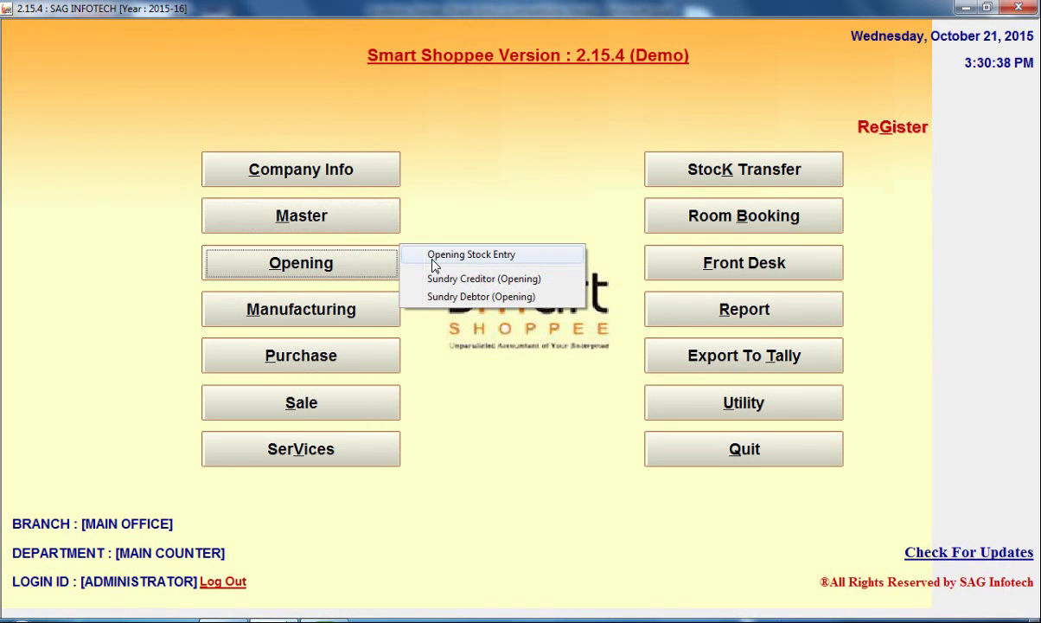
Open Manufacturing from the main menu to show the Manufacturing Unit screen
{"action": "left_click", "coordinate": [384, 317]}
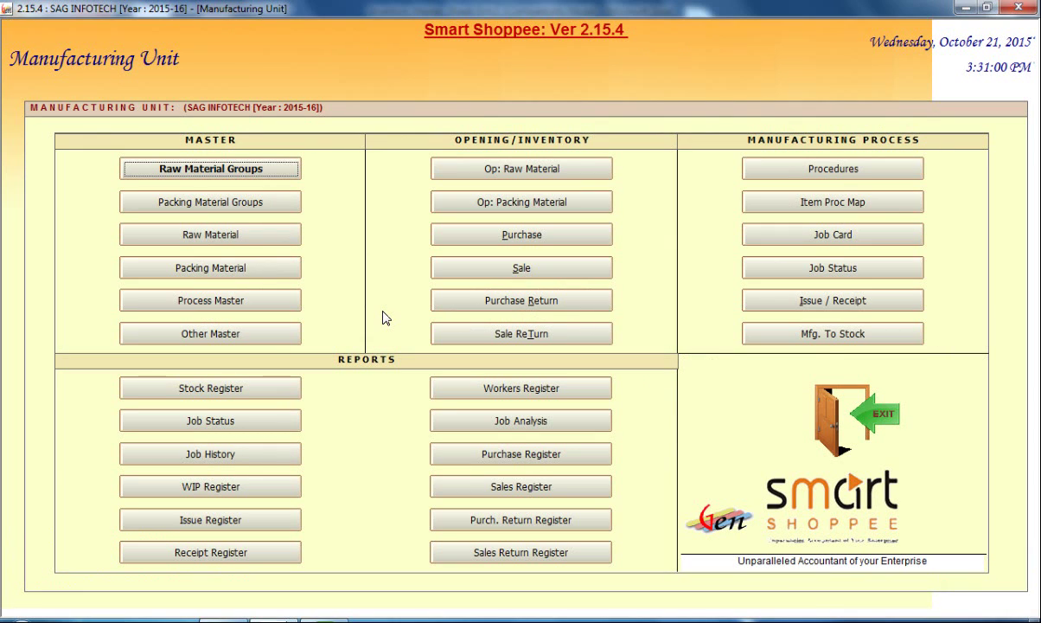
{"action": "left_click", "coordinate": [262, 168]}
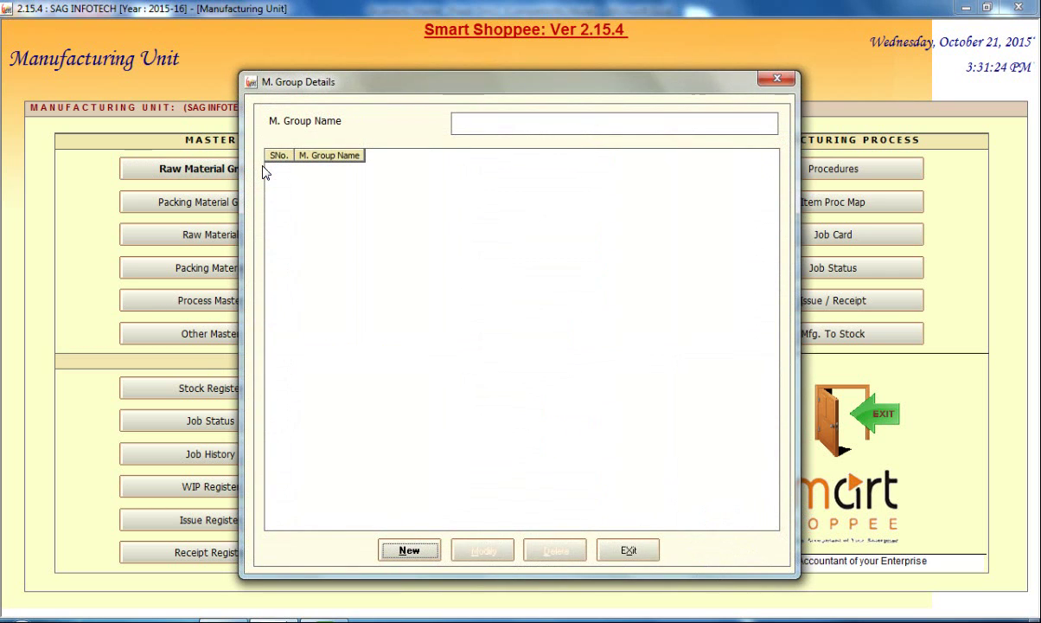
{"action": "left_click", "coordinate": [408, 550]}
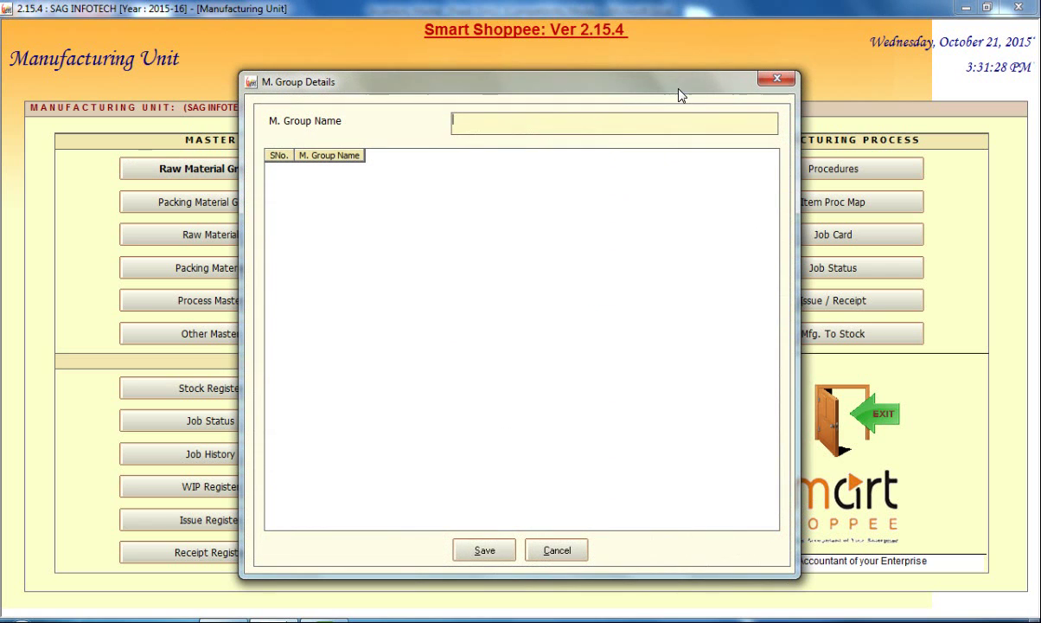
{"action": "left_click", "coordinate": [777, 79]}
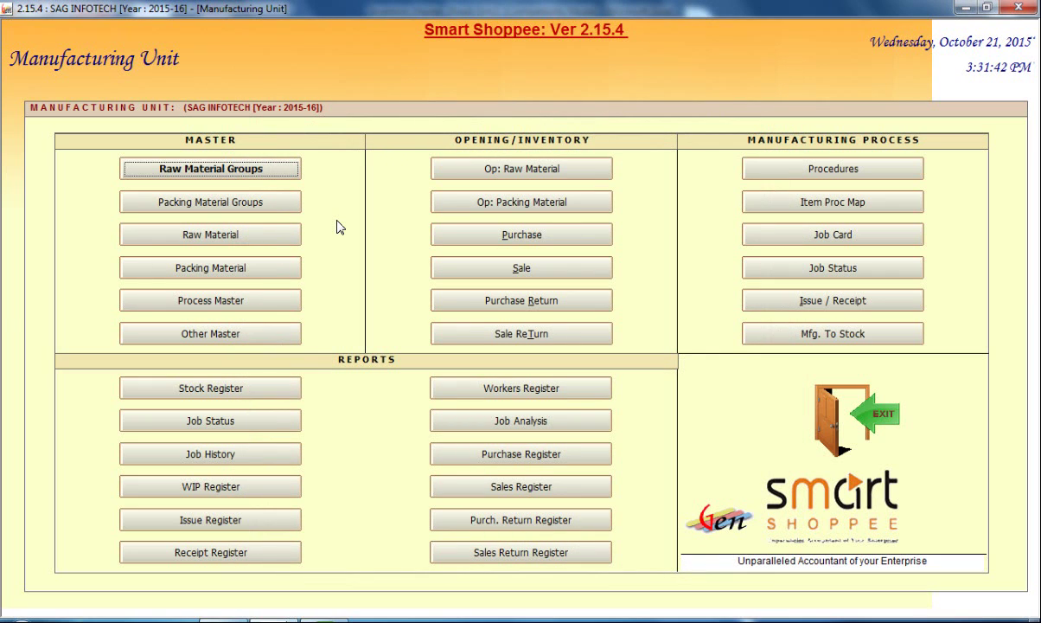
{"action": "left_click", "coordinate": [444, 175]}
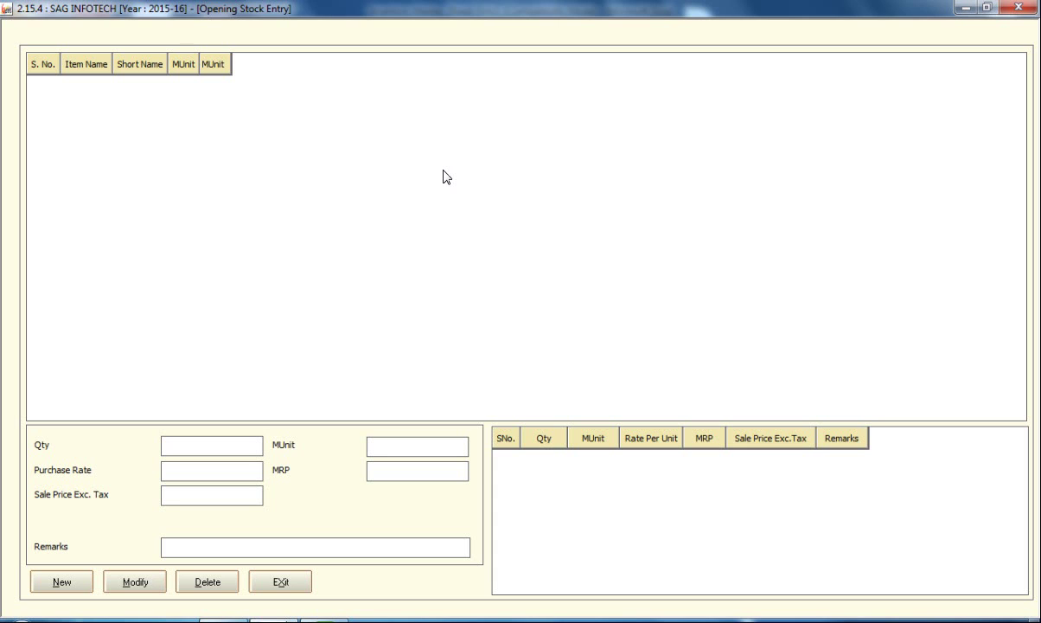
{"action": "left_click", "coordinate": [283, 588]}
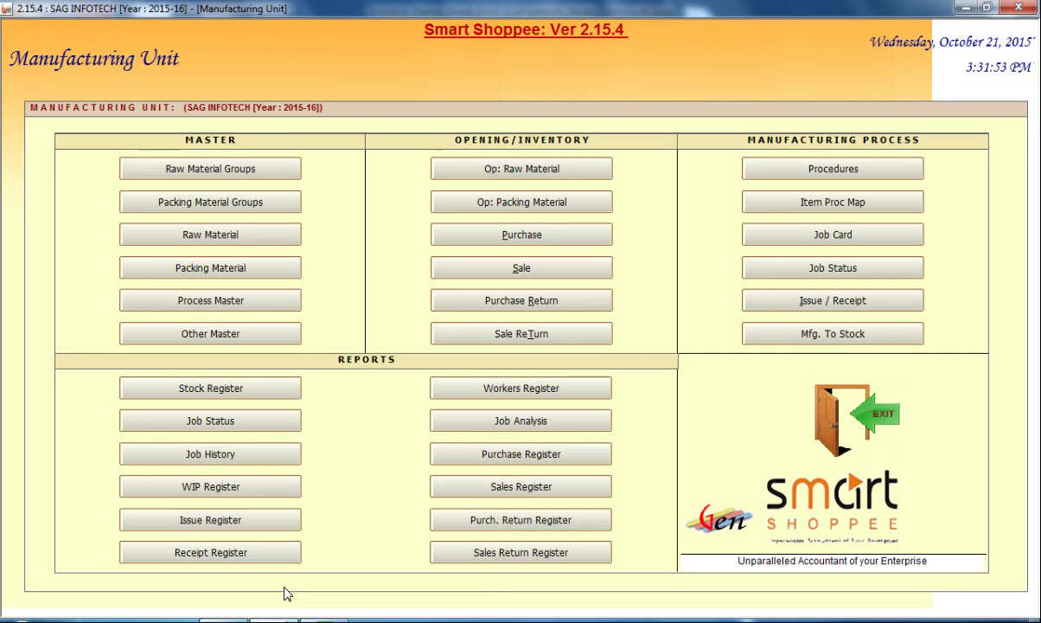
{"action": "left_click", "coordinate": [523, 238]}
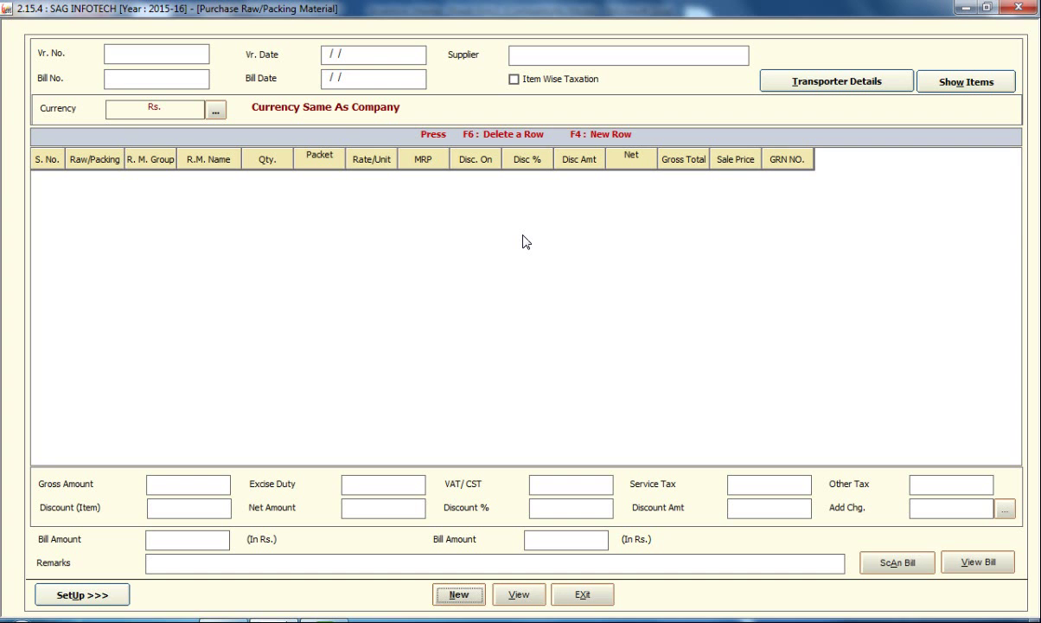
{"action": "left_click", "coordinate": [587, 593]}
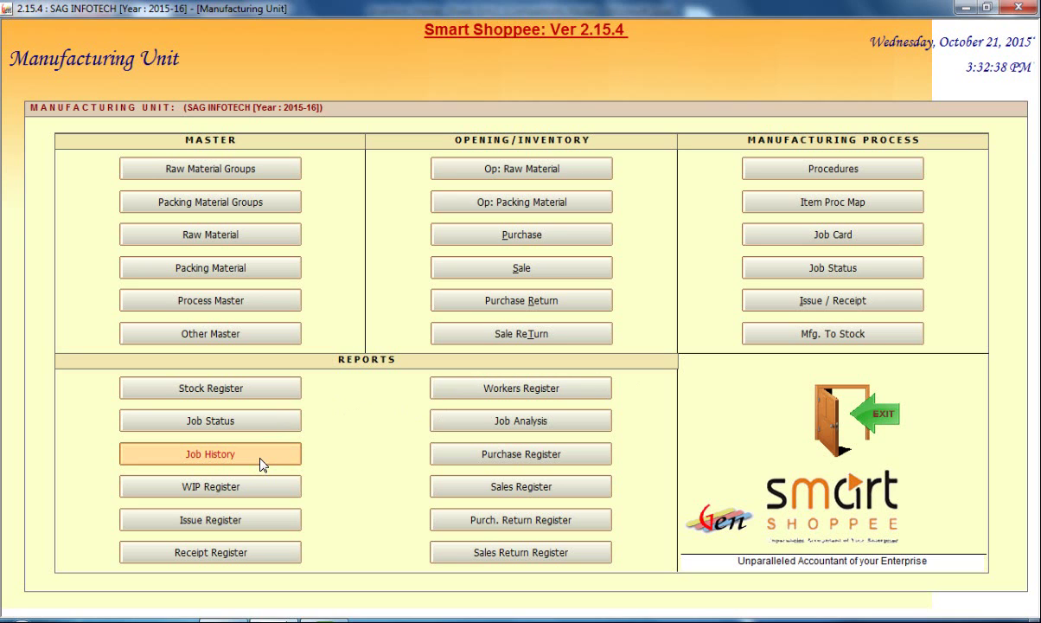
View the Issue Register report, then exit the Manufacturing Unit
{"action": "left_click", "coordinate": [253, 522]}
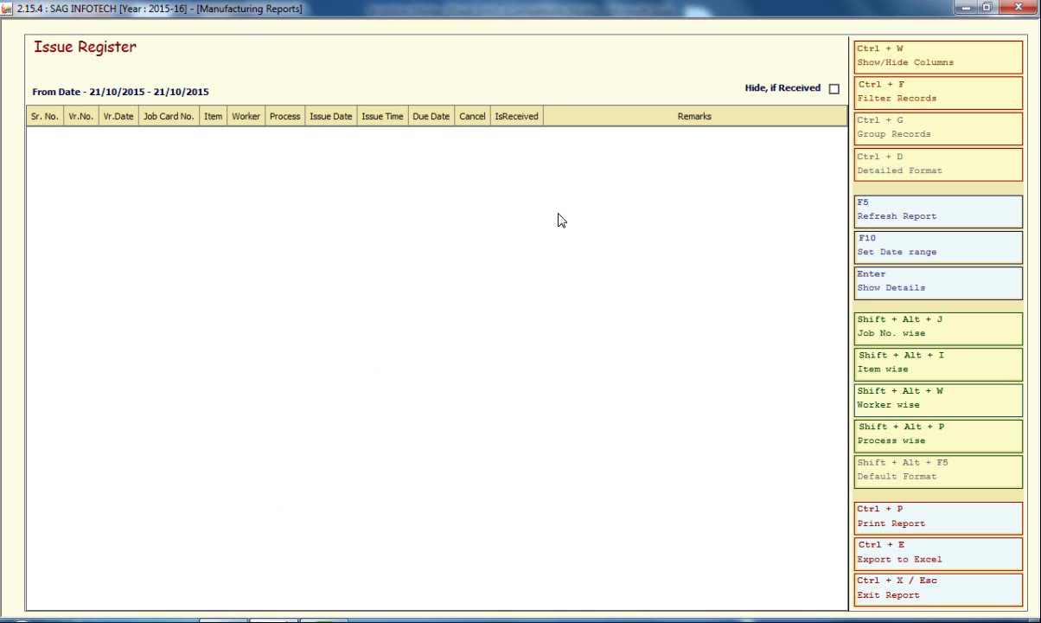
{"action": "key", "text": "Escape"}
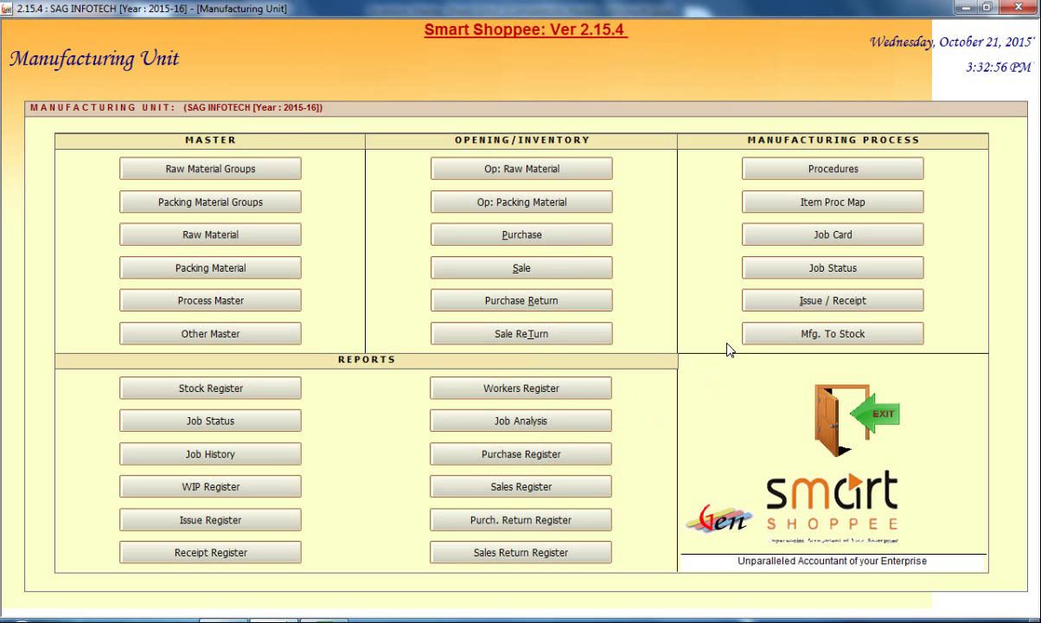
{"action": "left_click", "coordinate": [839, 422]}
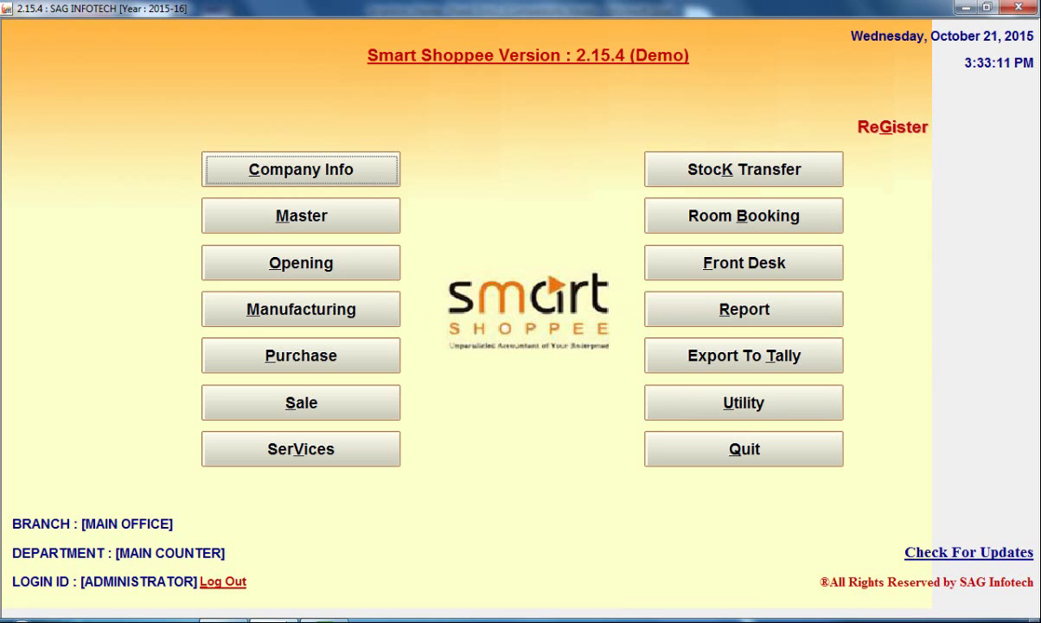
Reopen and exit the Manufacturing Unit again, moving focus down to Purchase
{"action": "left_click", "coordinate": [372, 316]}
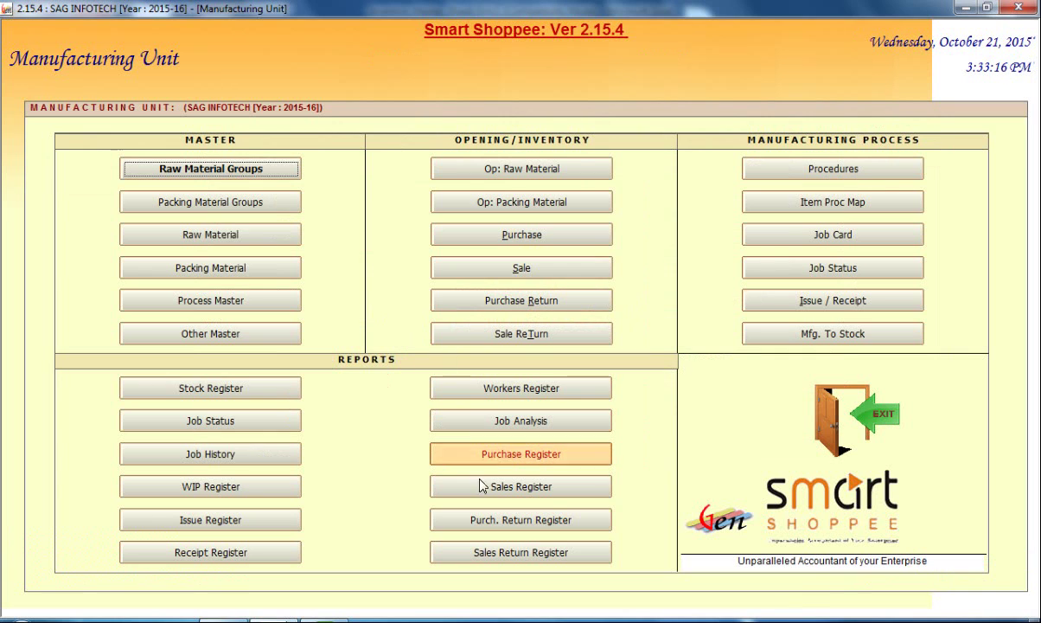
{"action": "left_click", "coordinate": [880, 415]}
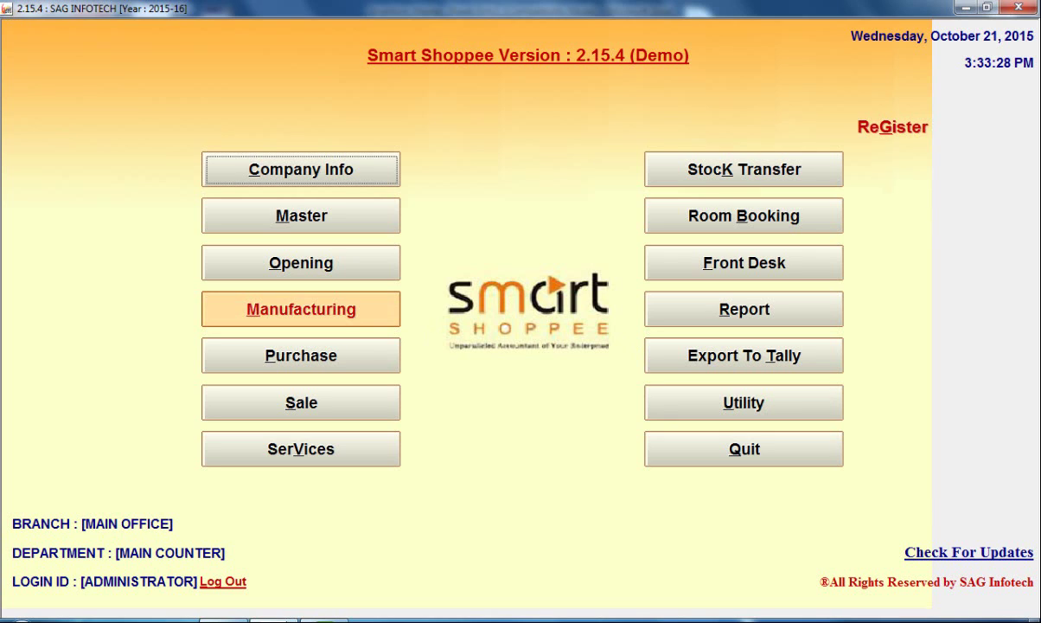
{"action": "key", "text": "Down"}
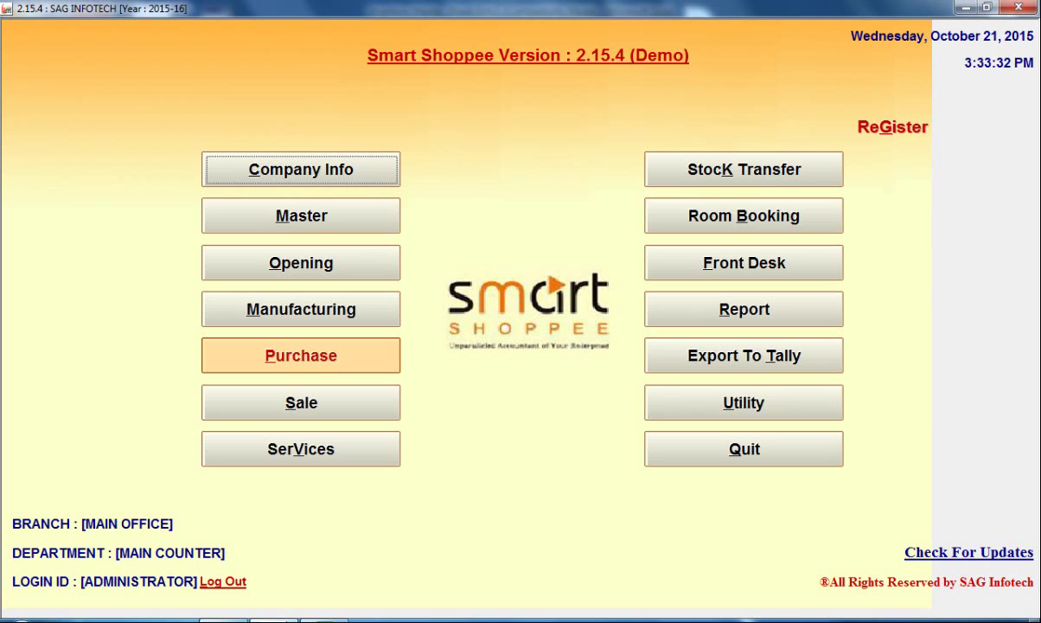
{"action": "left_click", "coordinate": [346, 370]}
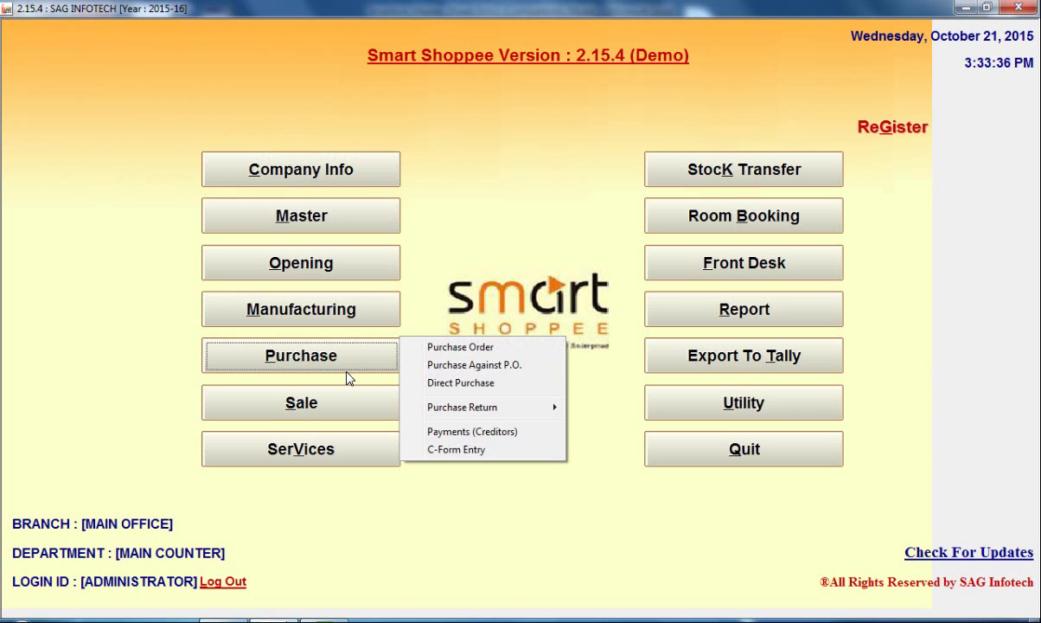
{"action": "left_click", "coordinate": [430, 355]}
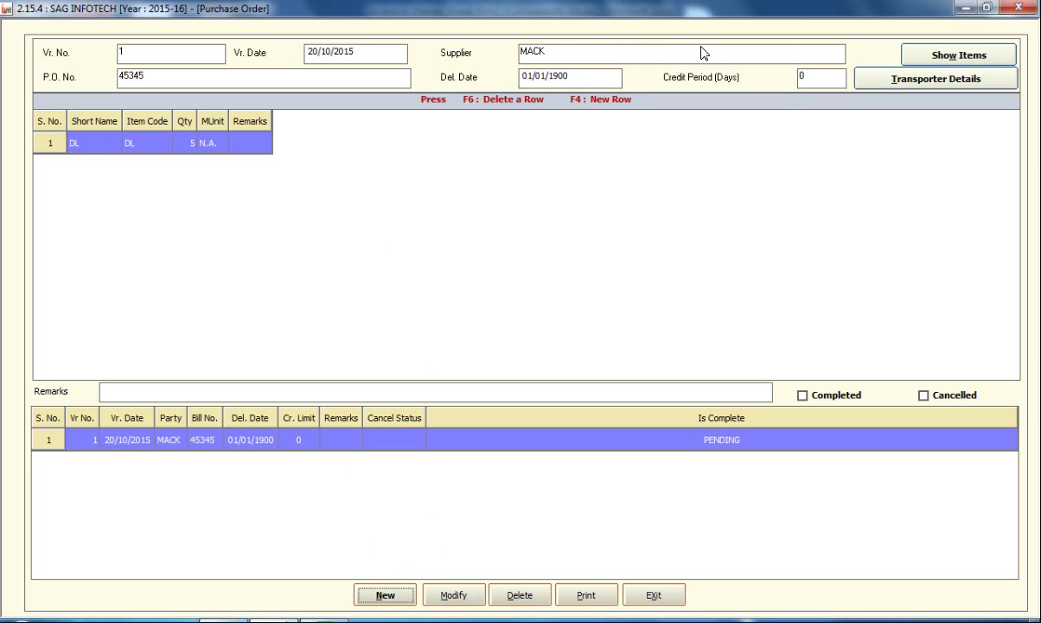
{"action": "left_click", "coordinate": [569, 591]}
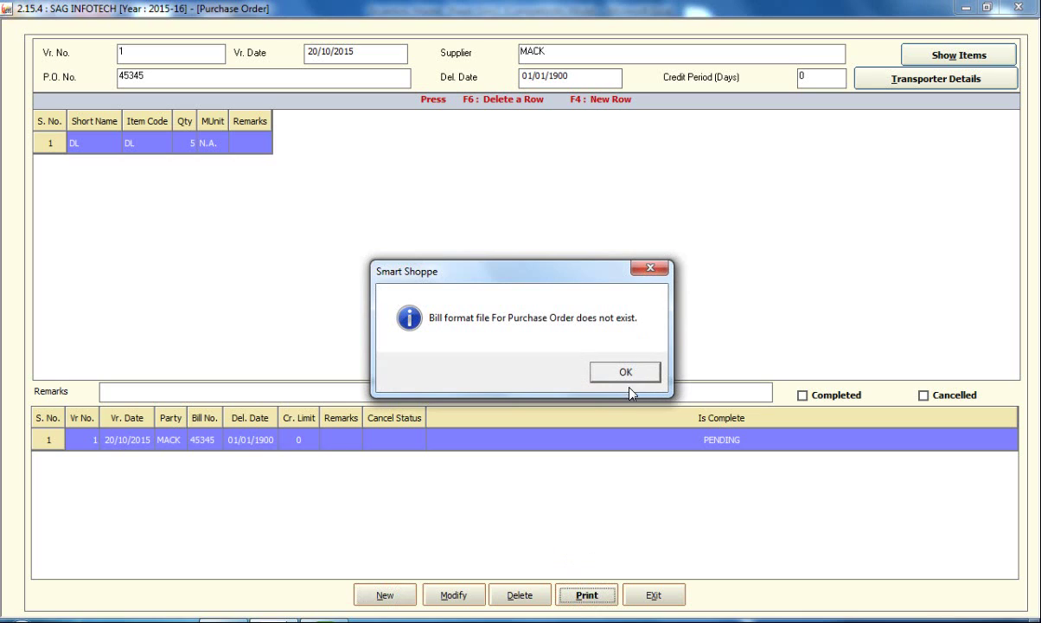
{"action": "left_click", "coordinate": [629, 380]}
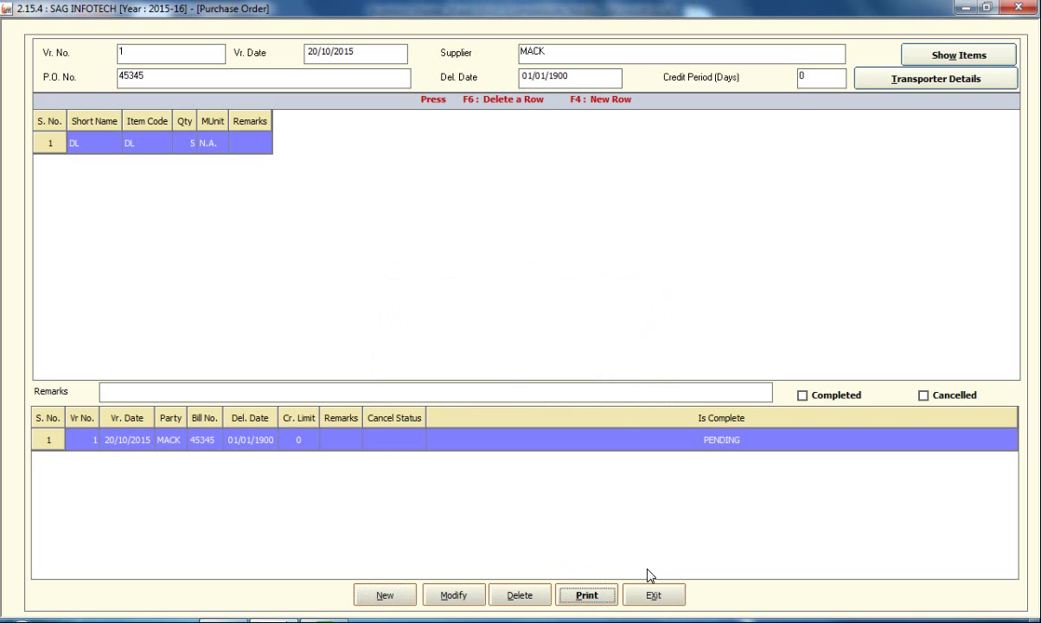
{"action": "left_click", "coordinate": [654, 595]}
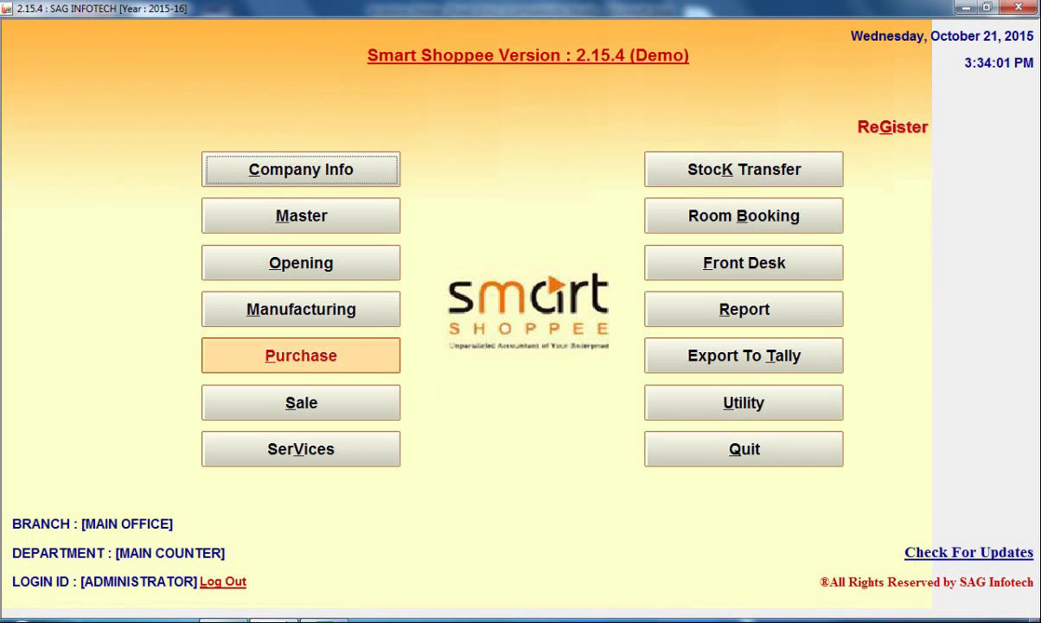
{"action": "left_click", "coordinate": [362, 357]}
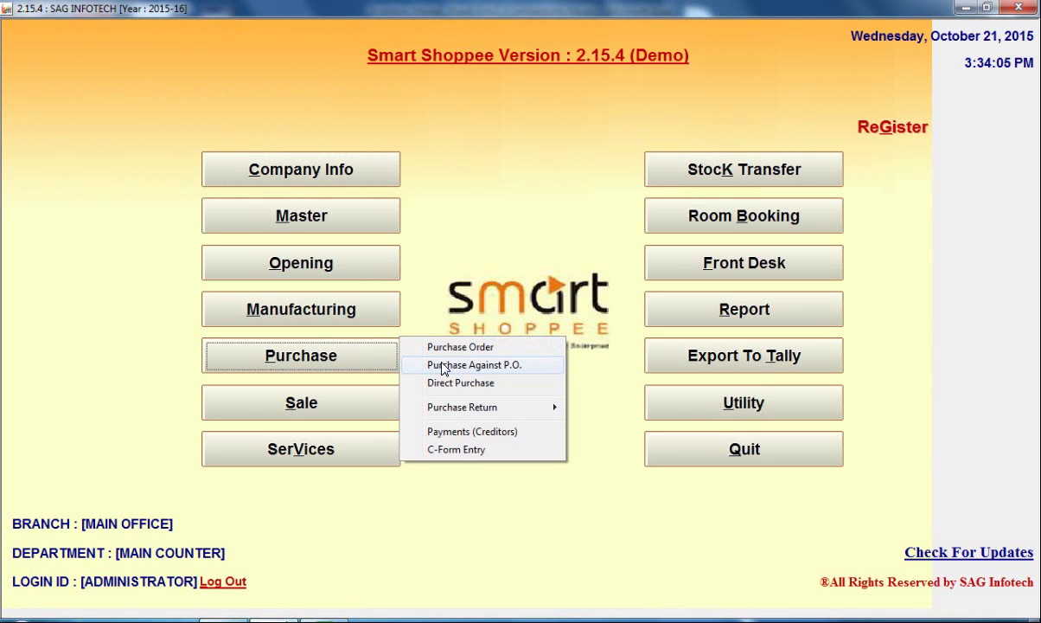
{"action": "left_click", "coordinate": [444, 365]}
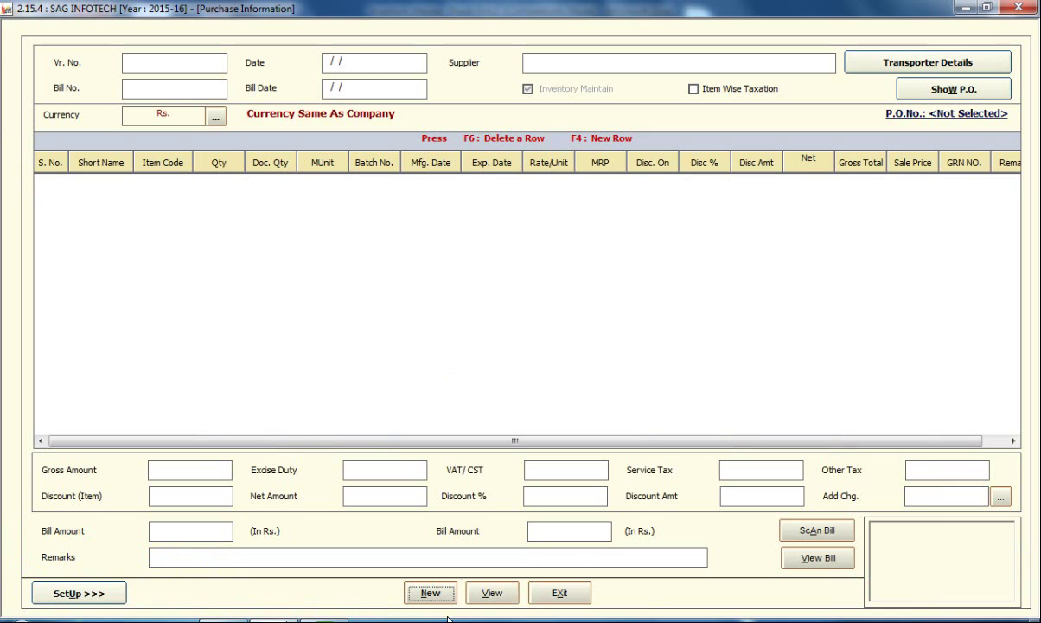
{"action": "left_click", "coordinate": [432, 593]}
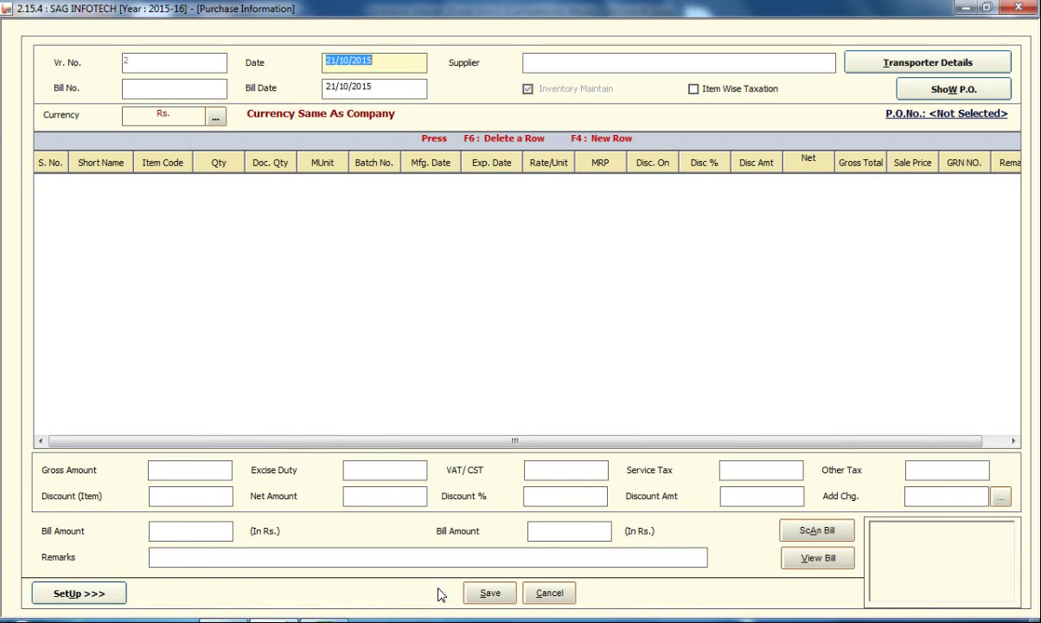
{"action": "left_click", "coordinate": [207, 87]}
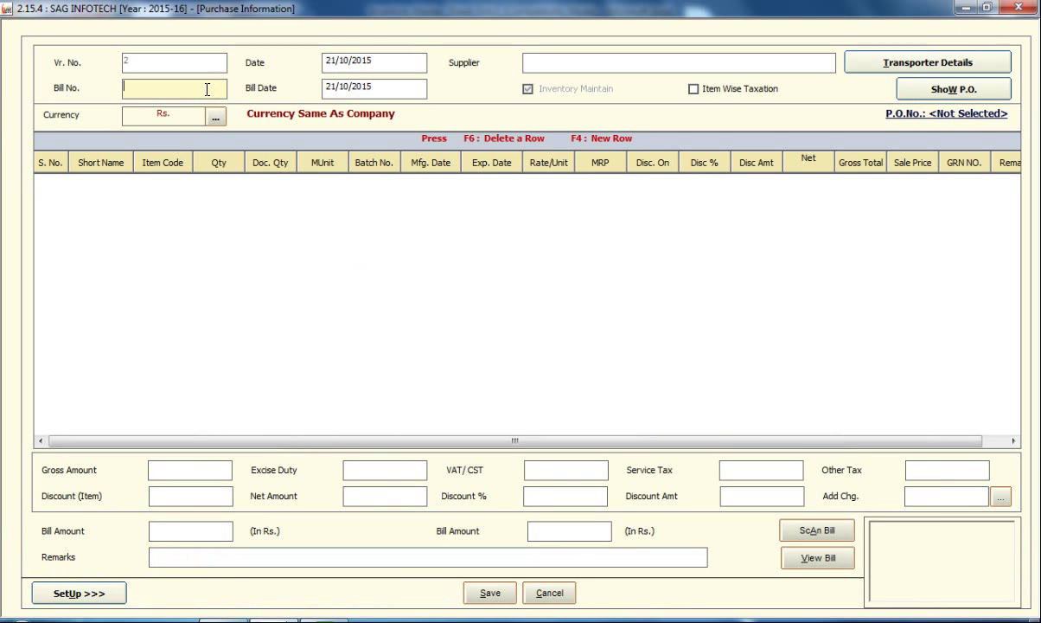
{"action": "key", "text": "F12"}
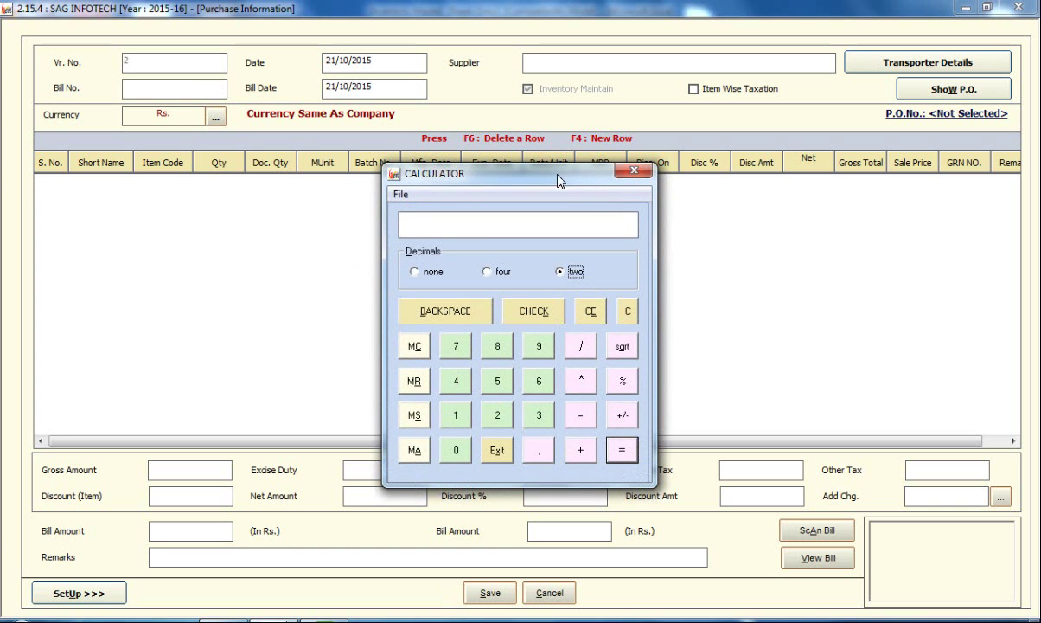
{"action": "left_click", "coordinate": [637, 174]}
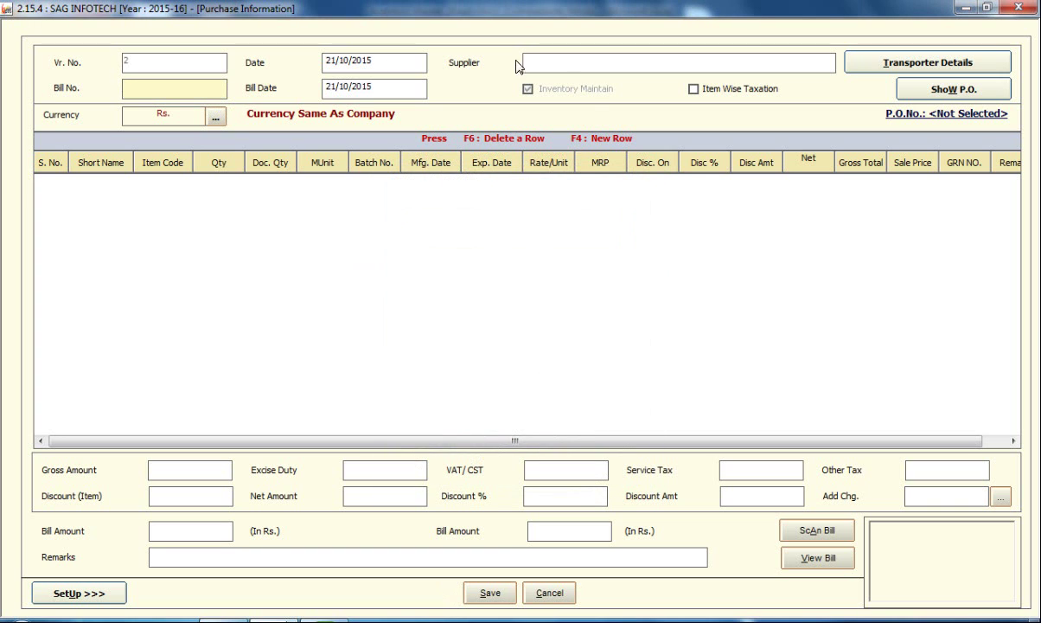
{"action": "left_click", "coordinate": [616, 63]}
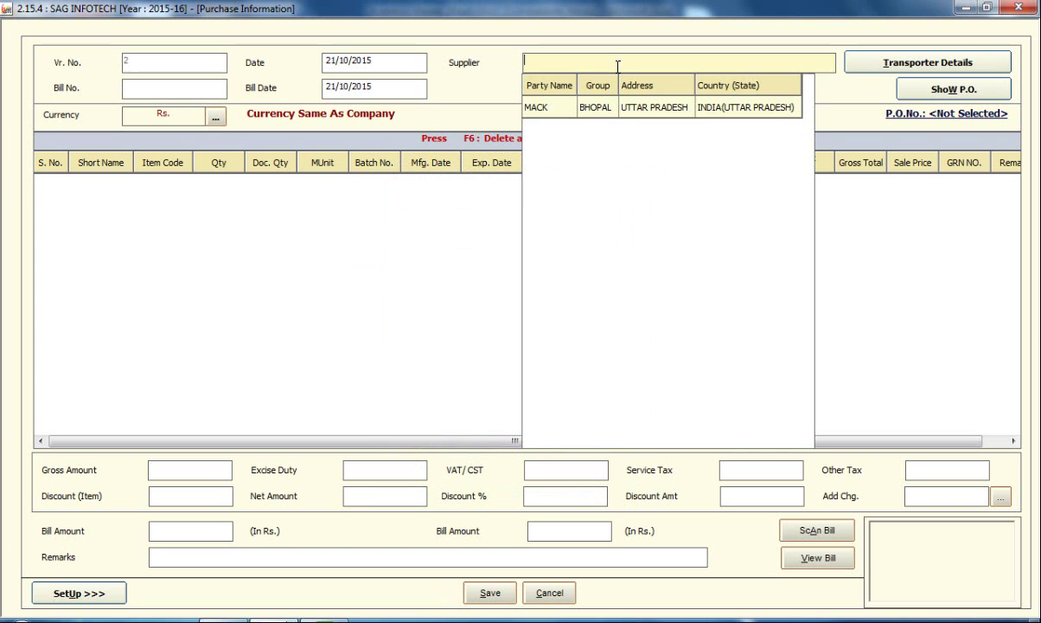
{"action": "left_click", "coordinate": [619, 109]}
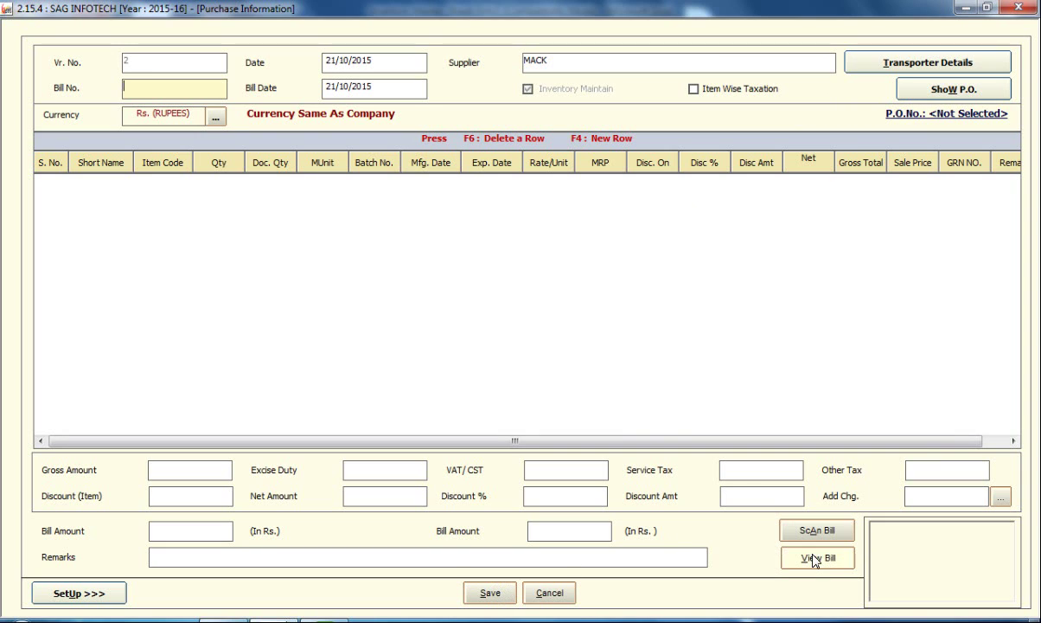
{"action": "left_click", "coordinate": [564, 596]}
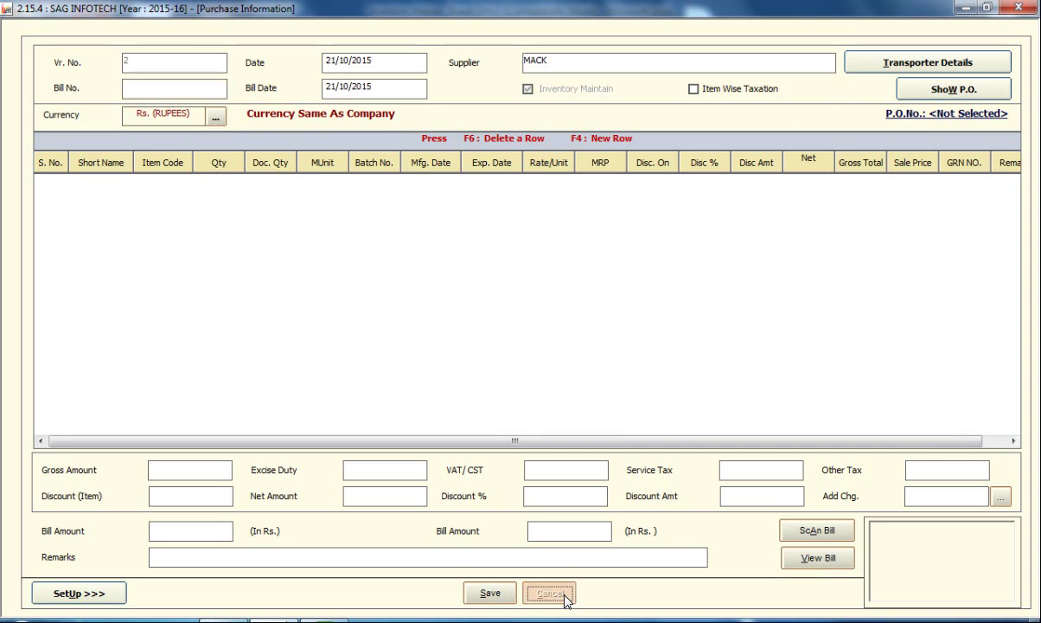
{"action": "left_click", "coordinate": [560, 593]}
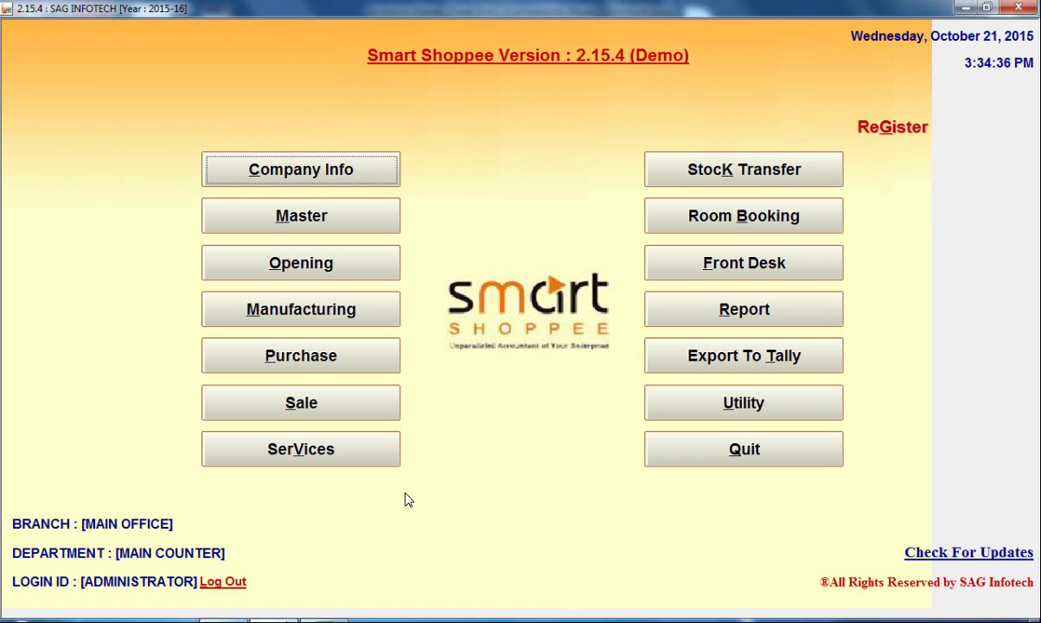
Open Direct Purchase, then start and discard a new purchase voucher
{"action": "left_click", "coordinate": [333, 351]}
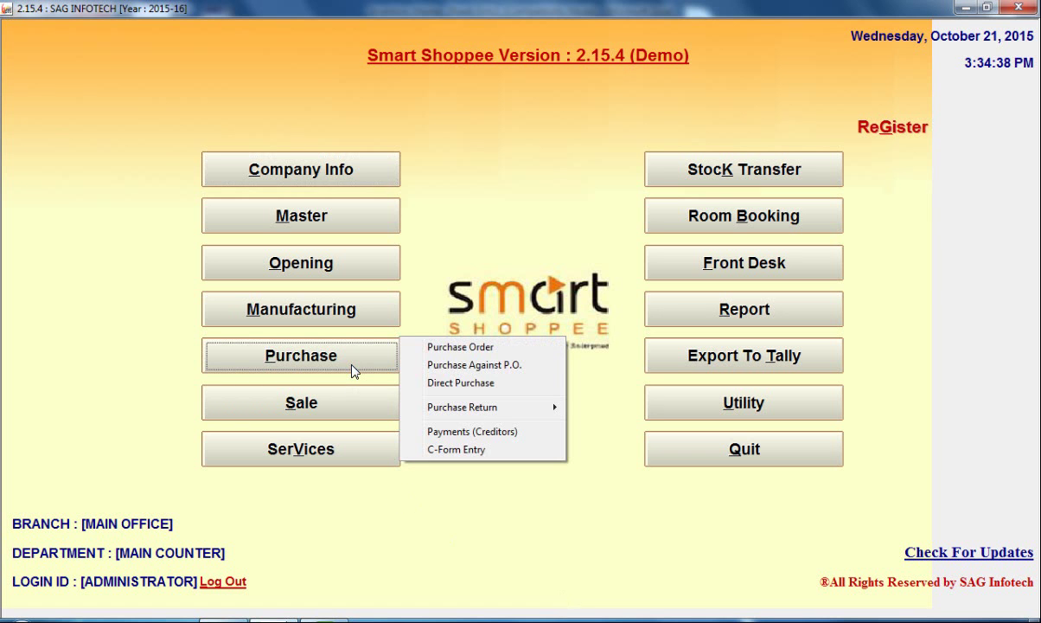
{"action": "left_click", "coordinate": [423, 383]}
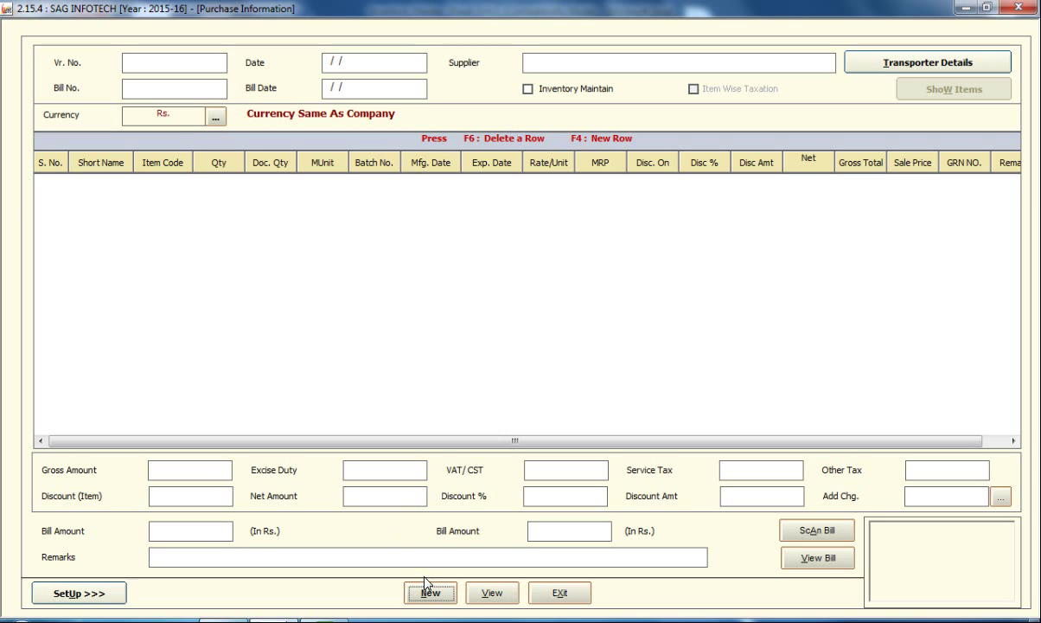
{"action": "left_click", "coordinate": [428, 594]}
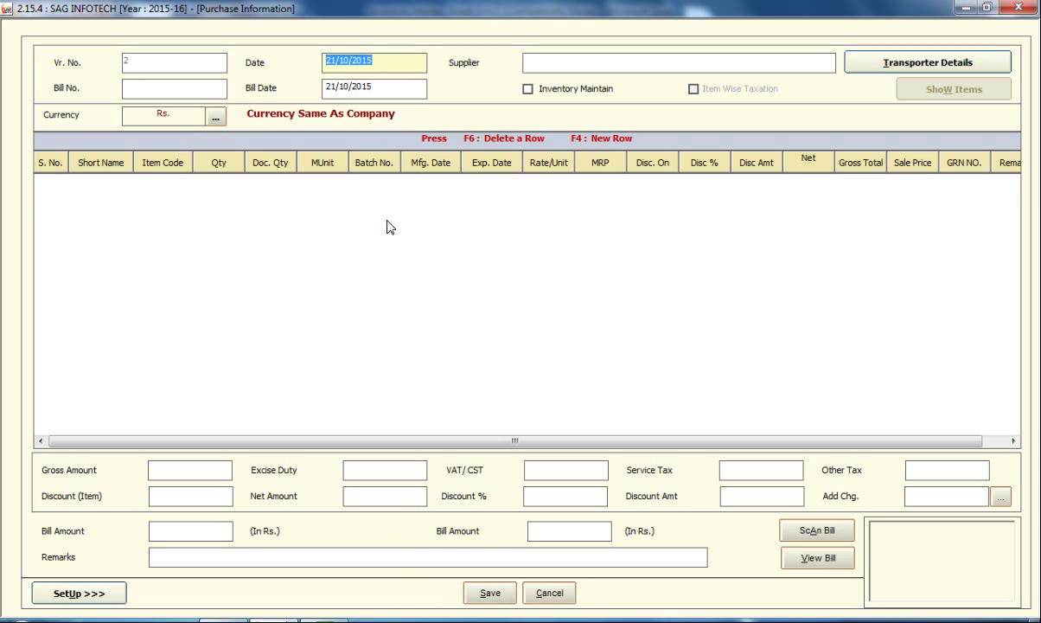
{"action": "left_click", "coordinate": [551, 595]}
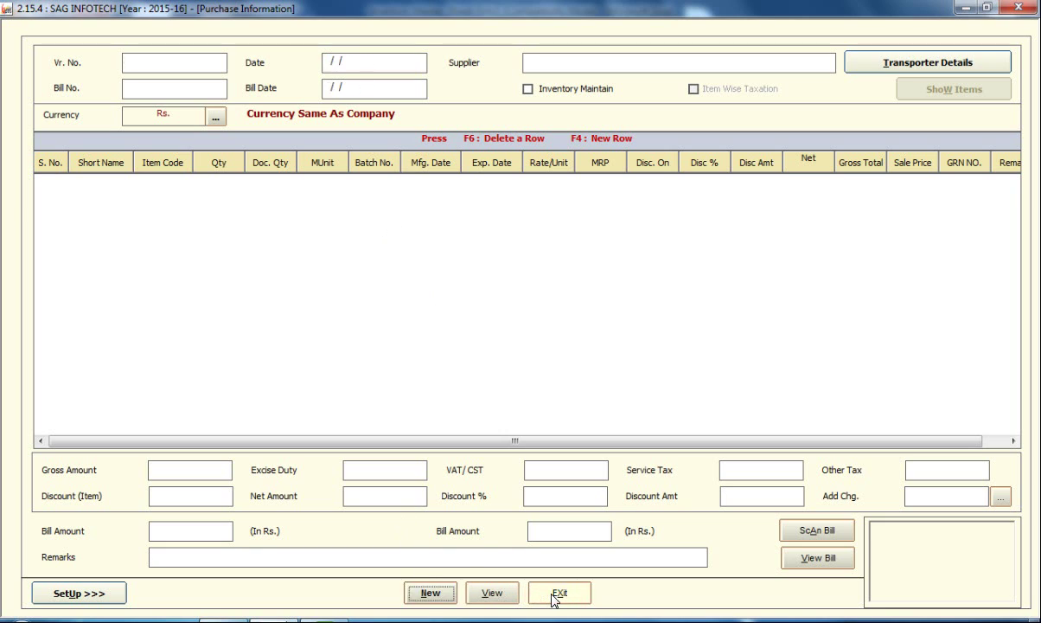
View saved purchase bills, attempt printing (missing bill format), then exit to the main menu
{"action": "left_click", "coordinate": [494, 597]}
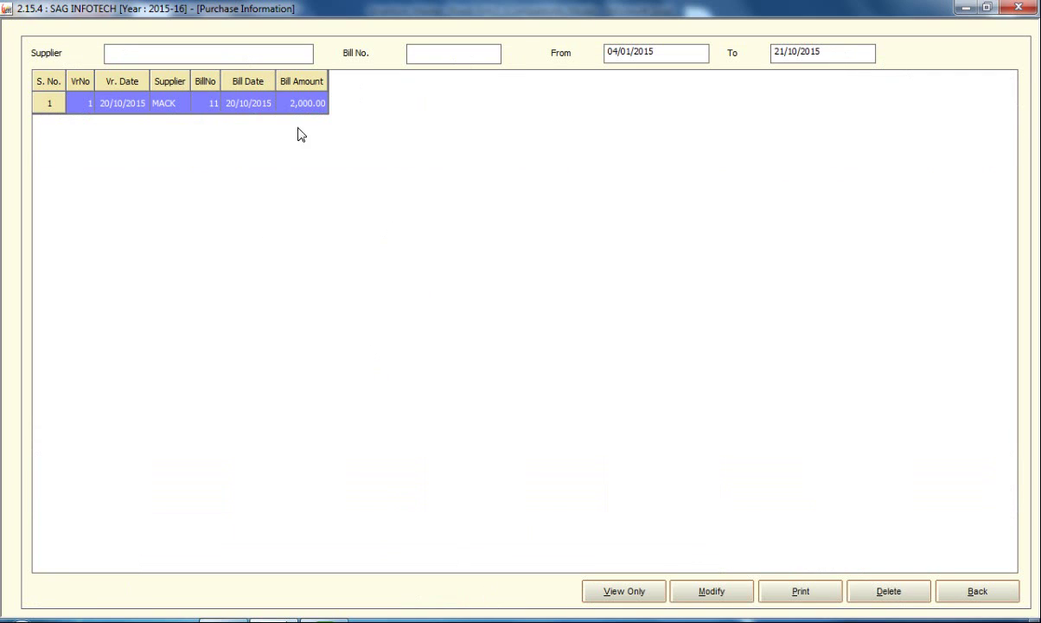
{"action": "left_click", "coordinate": [790, 595]}
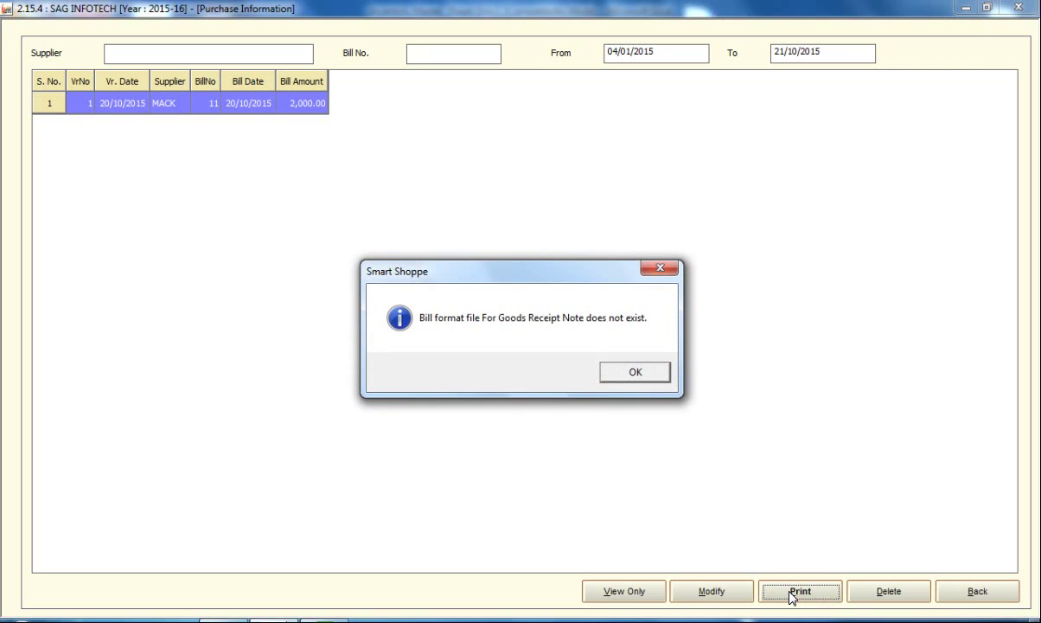
{"action": "left_click", "coordinate": [637, 372]}
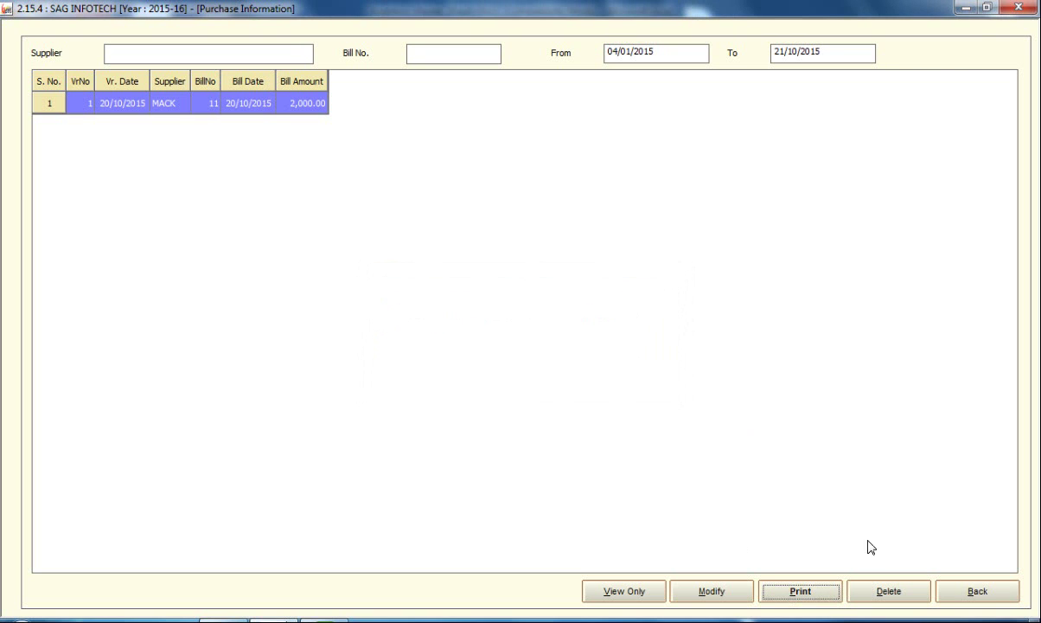
{"action": "left_click", "coordinate": [955, 590]}
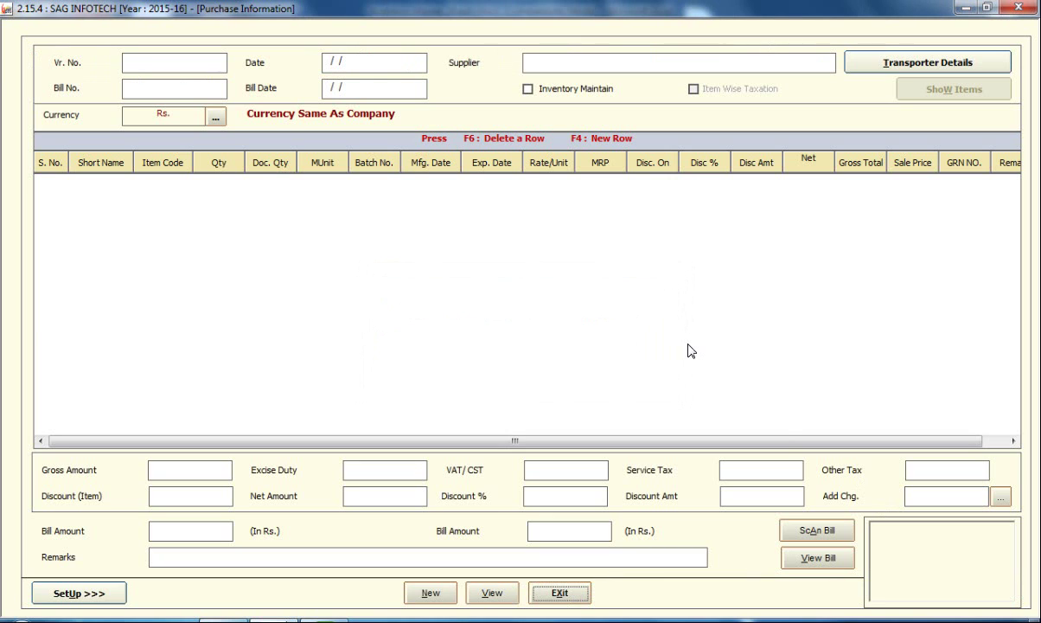
{"action": "left_click", "coordinate": [560, 594]}
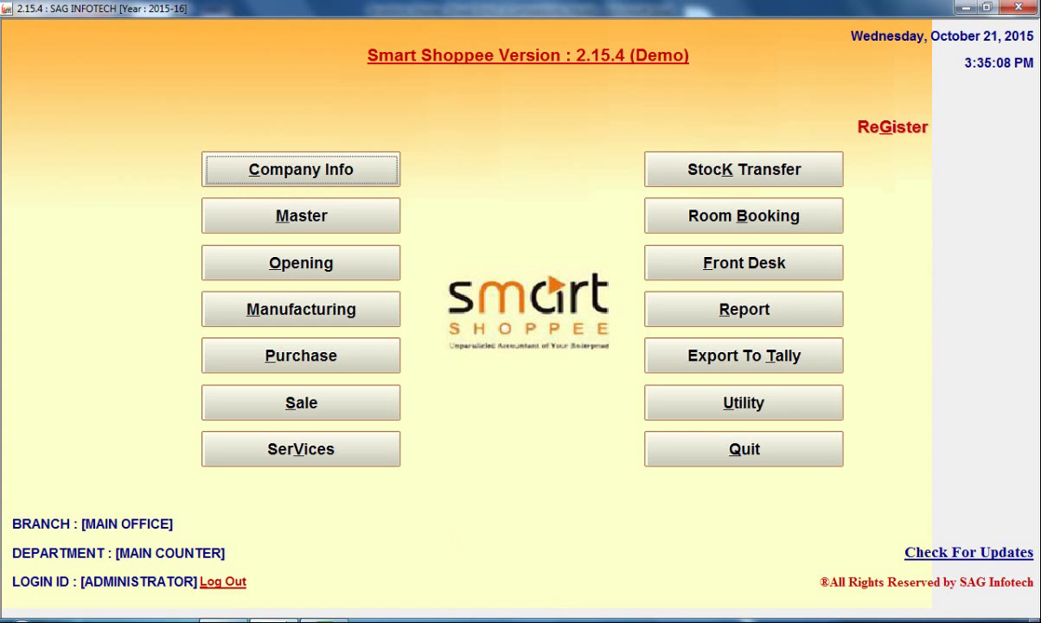
Choose Direct Sale under Sale and confirm COMPUTER as the sale department
{"action": "left_click", "coordinate": [372, 367]}
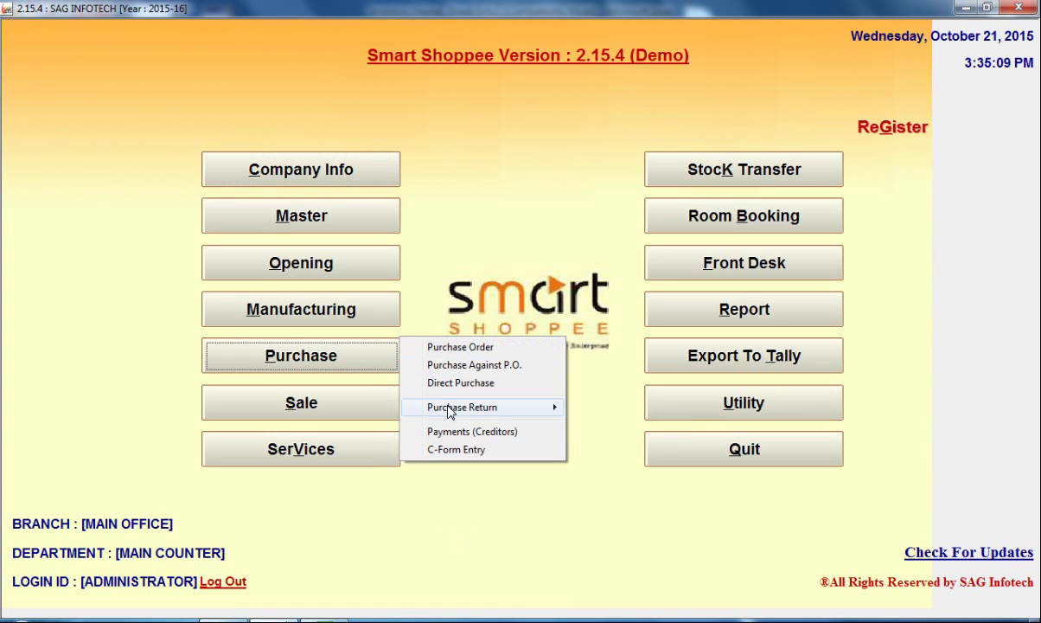
{"action": "mouse_move", "coordinate": [449, 412]}
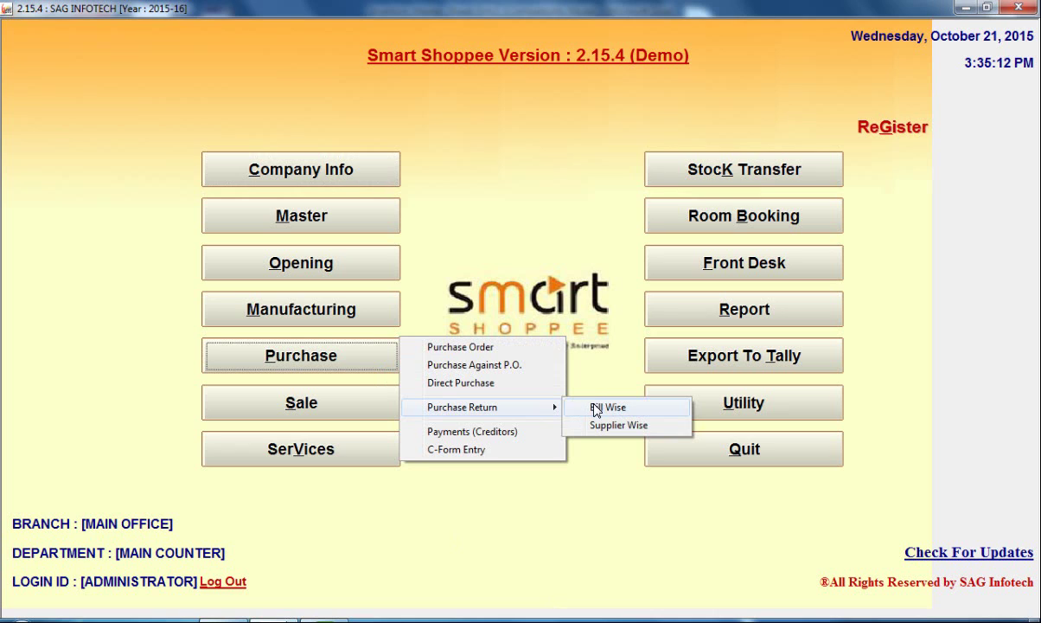
{"action": "left_click", "coordinate": [594, 497]}
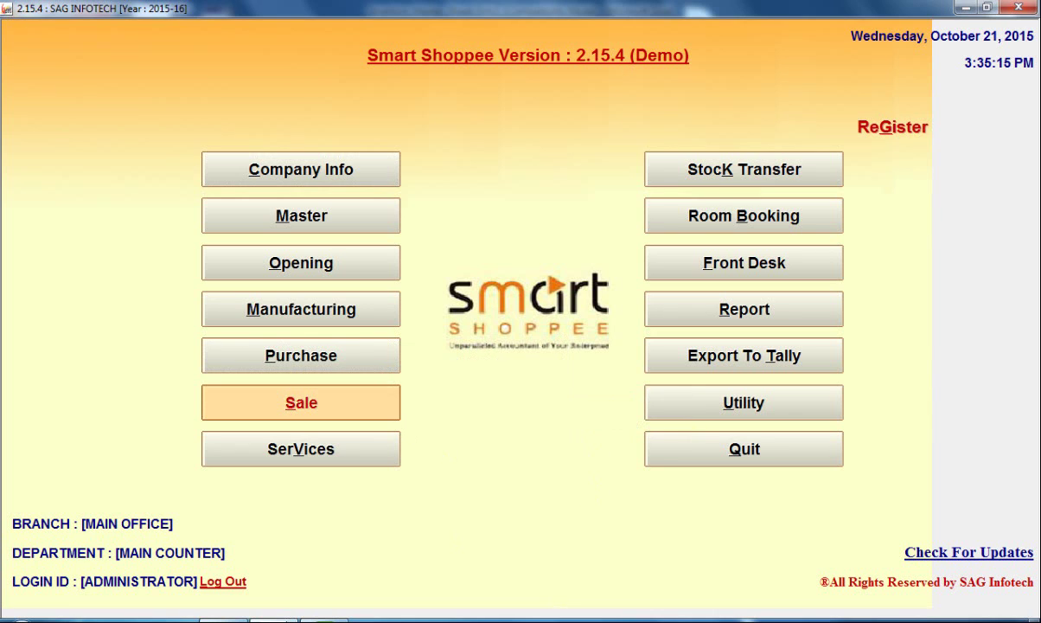
{"action": "left_click", "coordinate": [371, 411]}
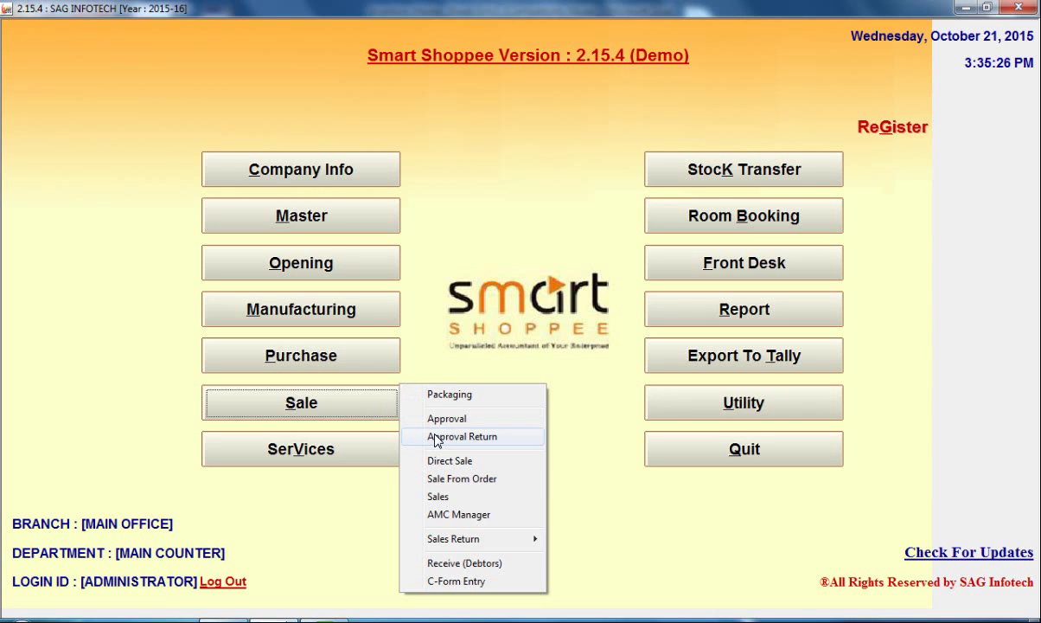
{"action": "left_click", "coordinate": [436, 463]}
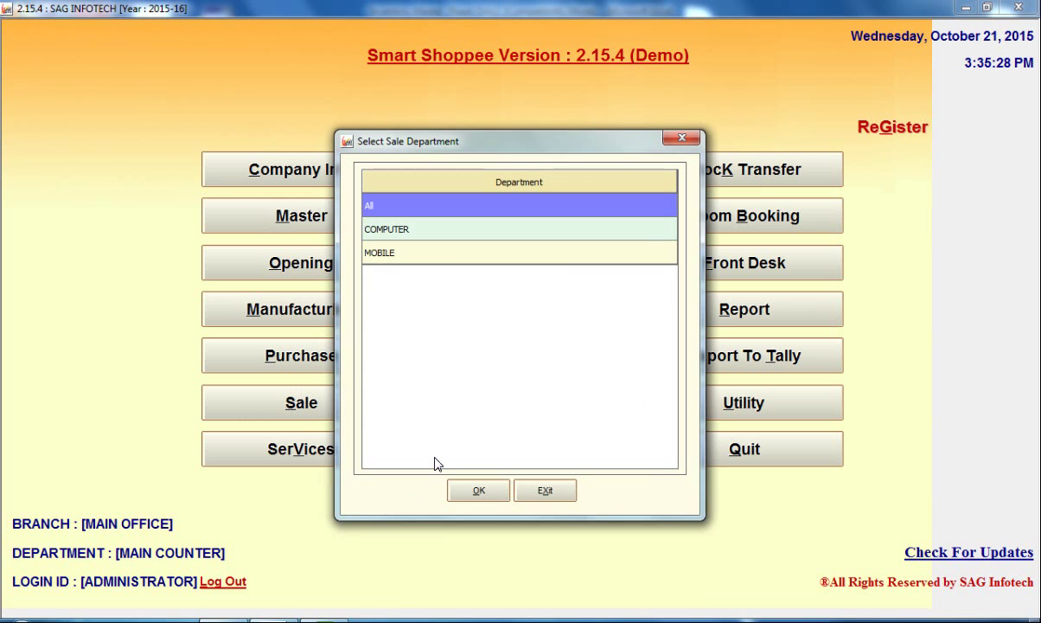
{"action": "left_click", "coordinate": [507, 235]}
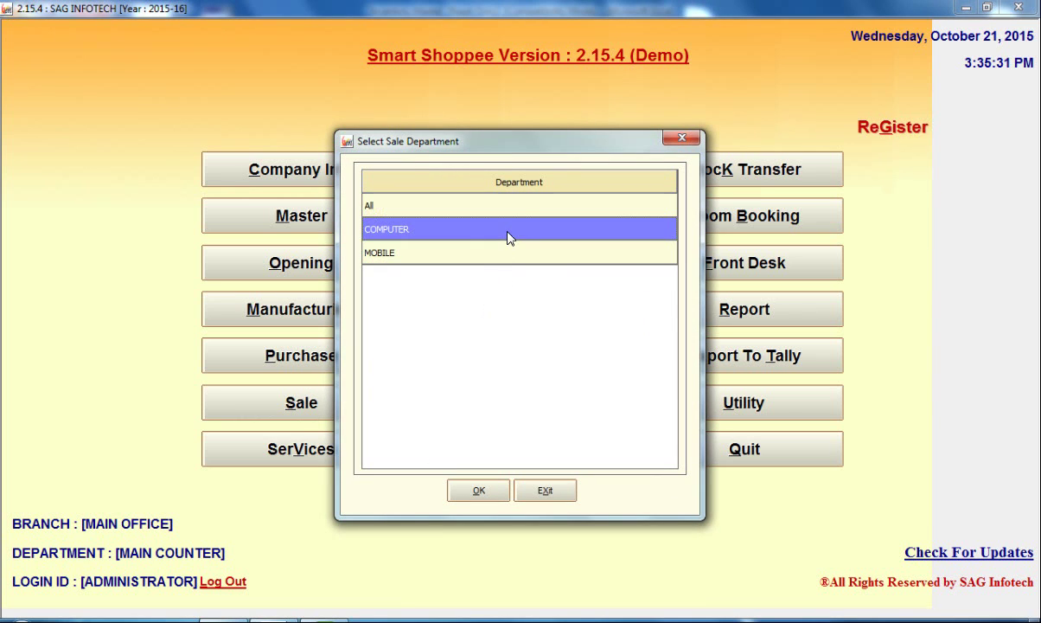
{"action": "left_click", "coordinate": [480, 490]}
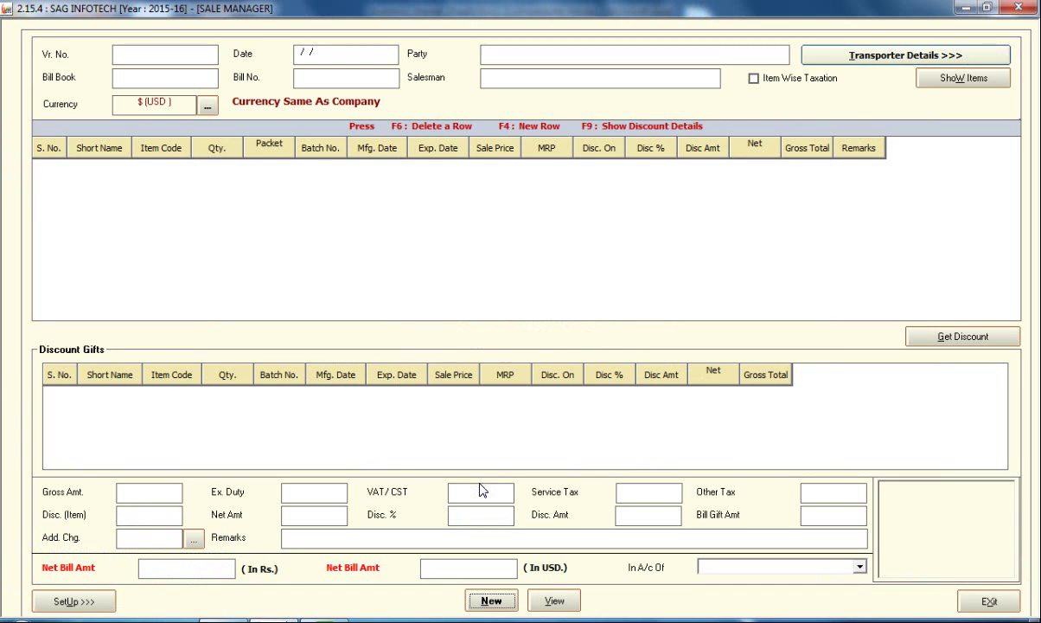
Start a new sale bill, cancel Select Table, then retry New and confirm the table selection
{"action": "left_click", "coordinate": [477, 606]}
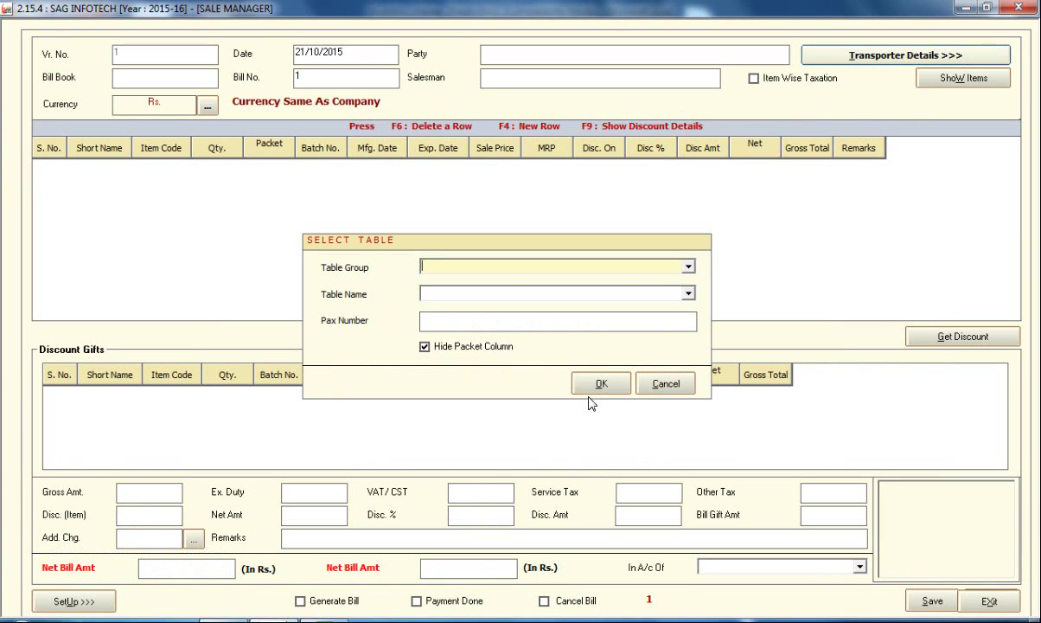
{"action": "left_click", "coordinate": [662, 389]}
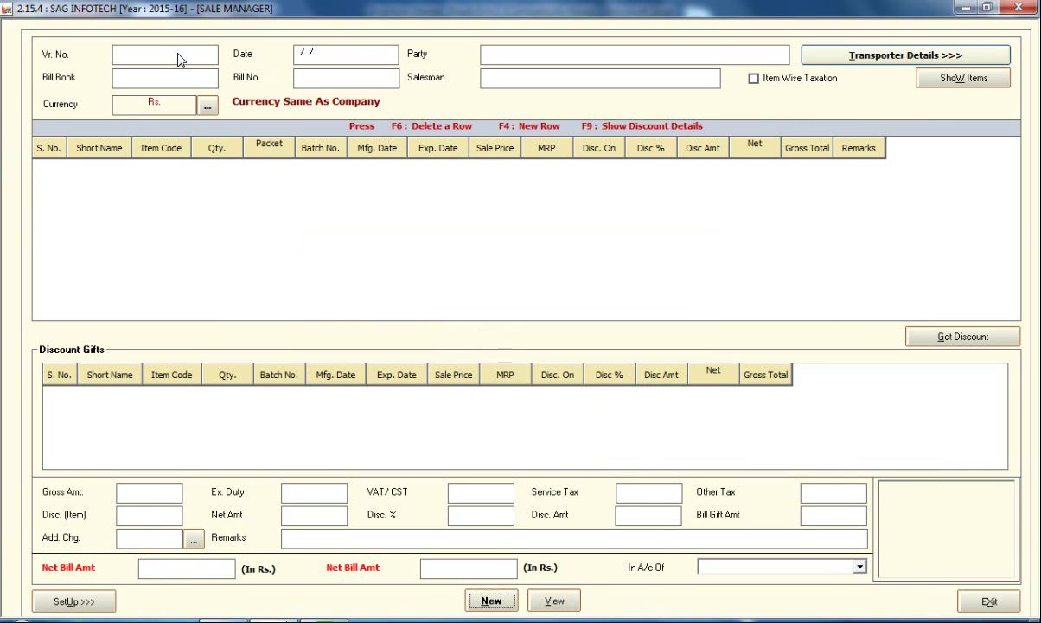
{"action": "left_click", "coordinate": [508, 610]}
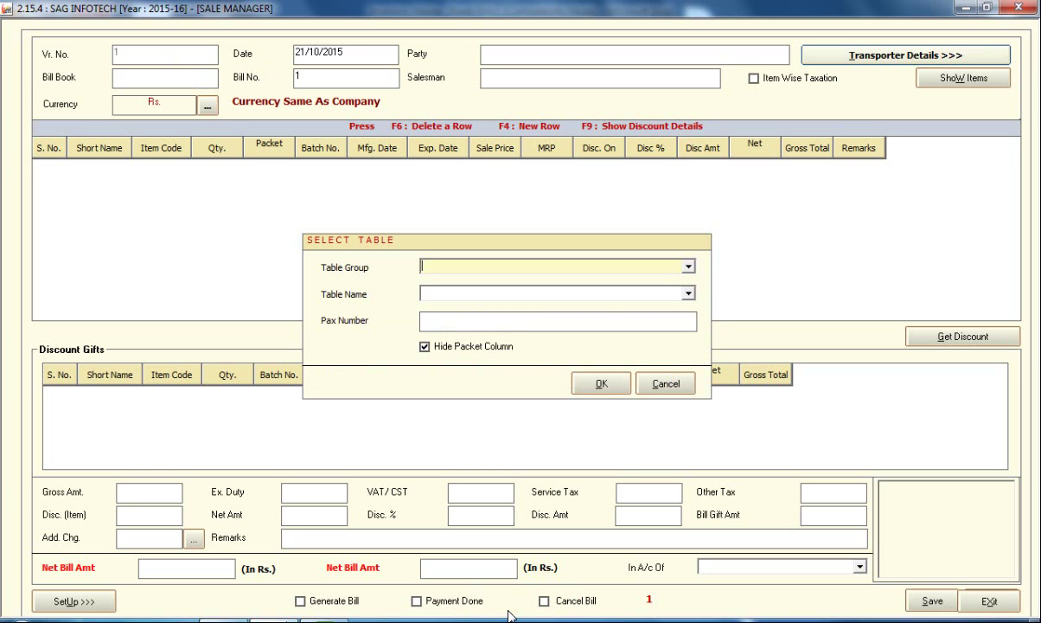
{"action": "left_click", "coordinate": [664, 295]}
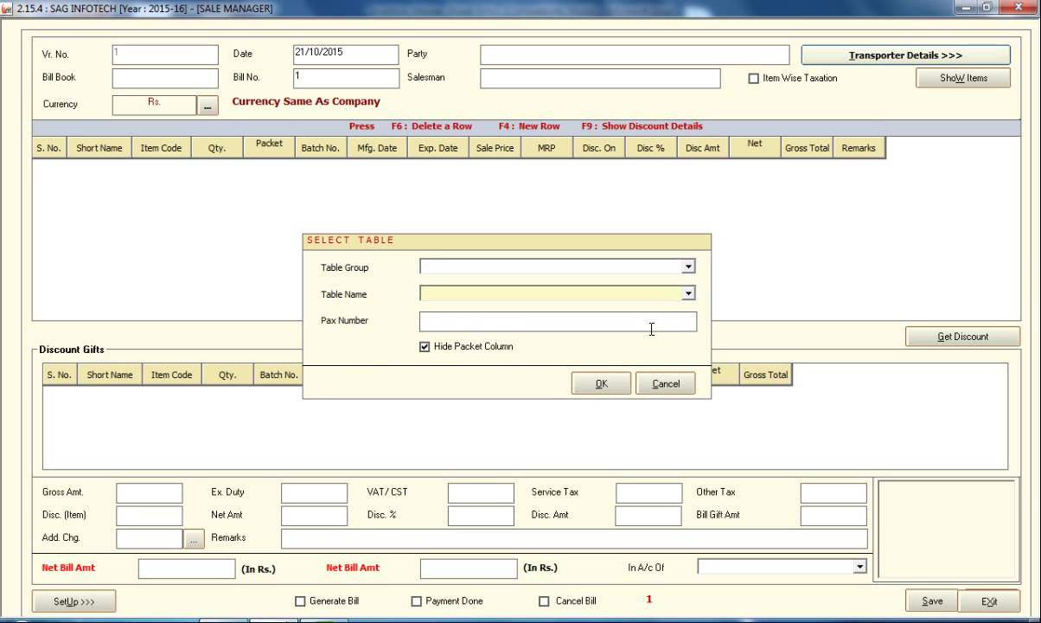
{"action": "left_click", "coordinate": [474, 352]}
{"action": "left_click", "coordinate": [591, 385]}
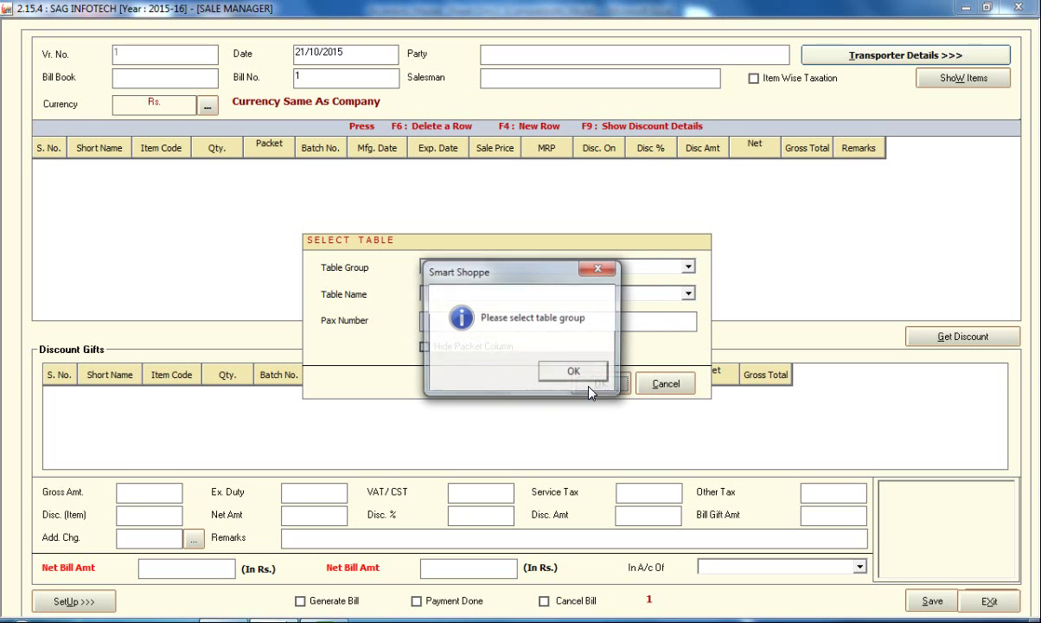
Dismiss the table group warning, check the empty group list, cancel the bill and exit Sale Manager
{"action": "left_click", "coordinate": [574, 371]}
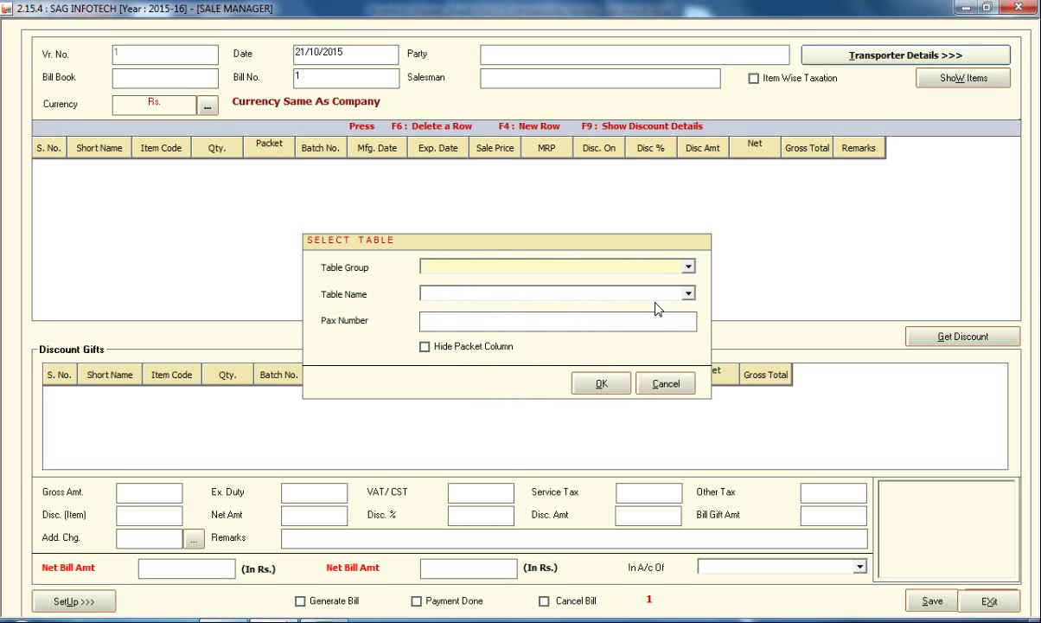
{"action": "left_click", "coordinate": [689, 268]}
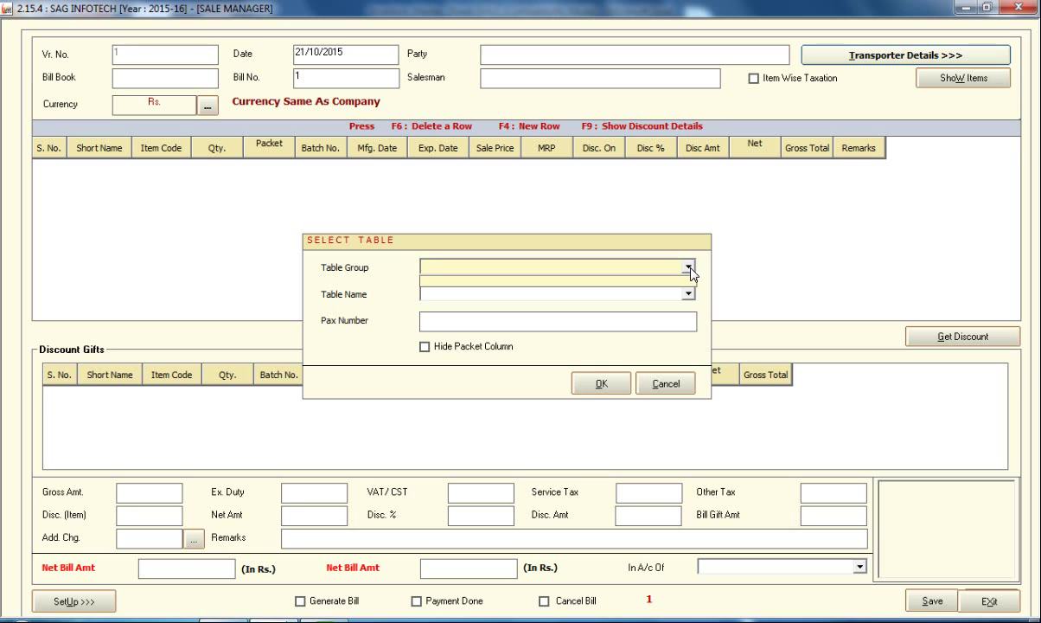
{"action": "left_click", "coordinate": [690, 270]}
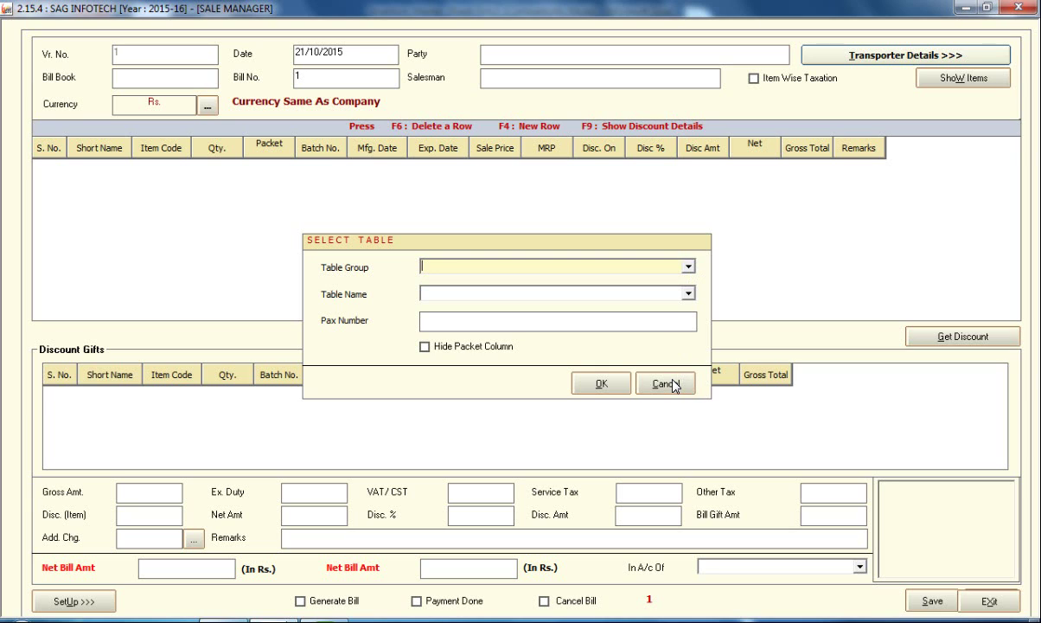
{"action": "left_click", "coordinate": [675, 386]}
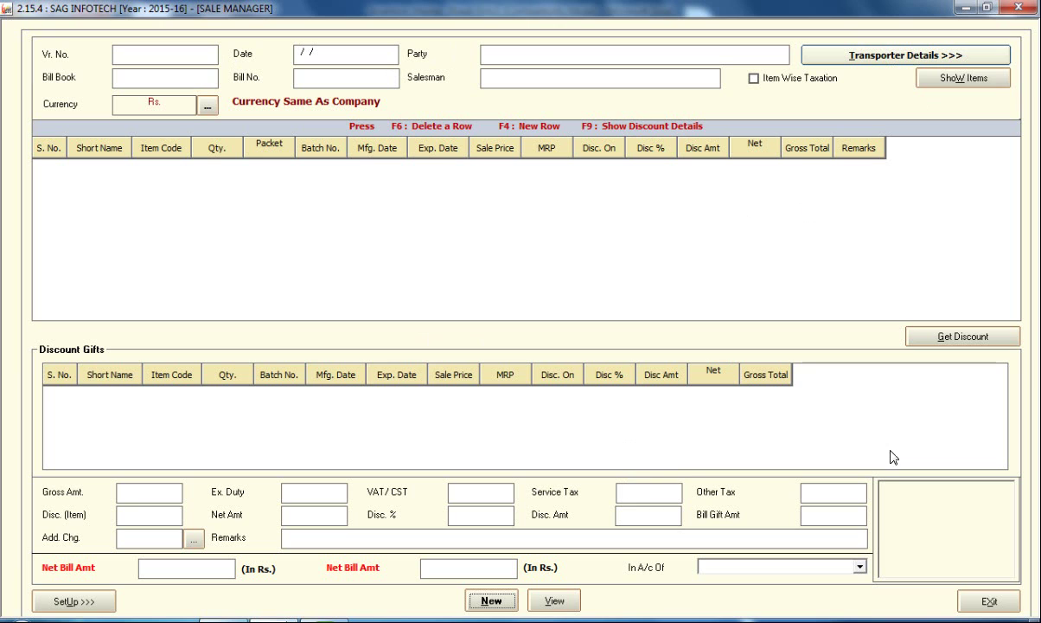
{"action": "left_click", "coordinate": [991, 600]}
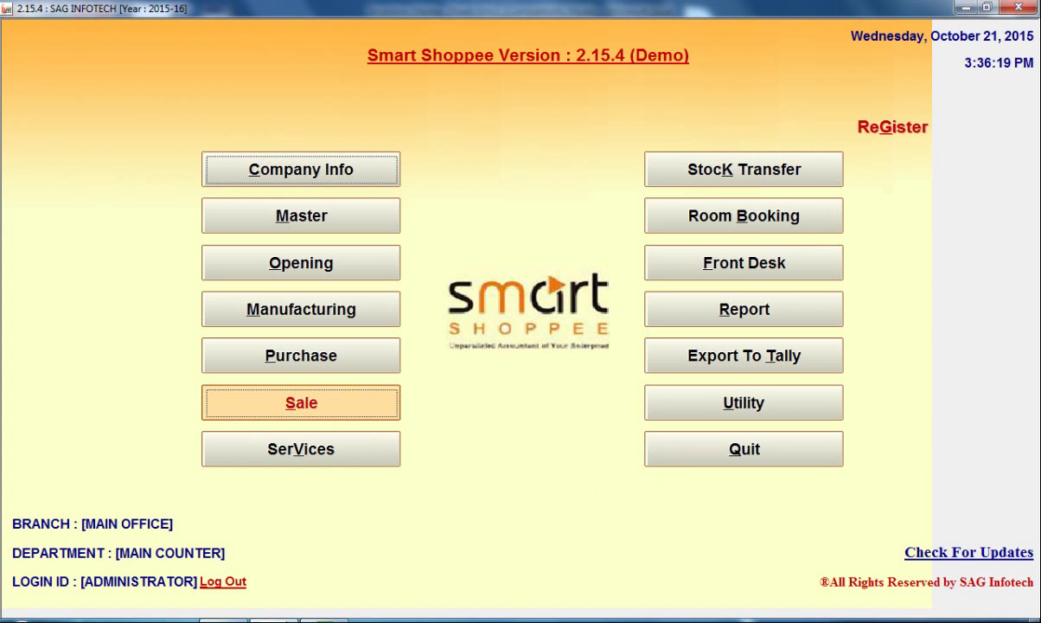
{"action": "left_click", "coordinate": [374, 414]}
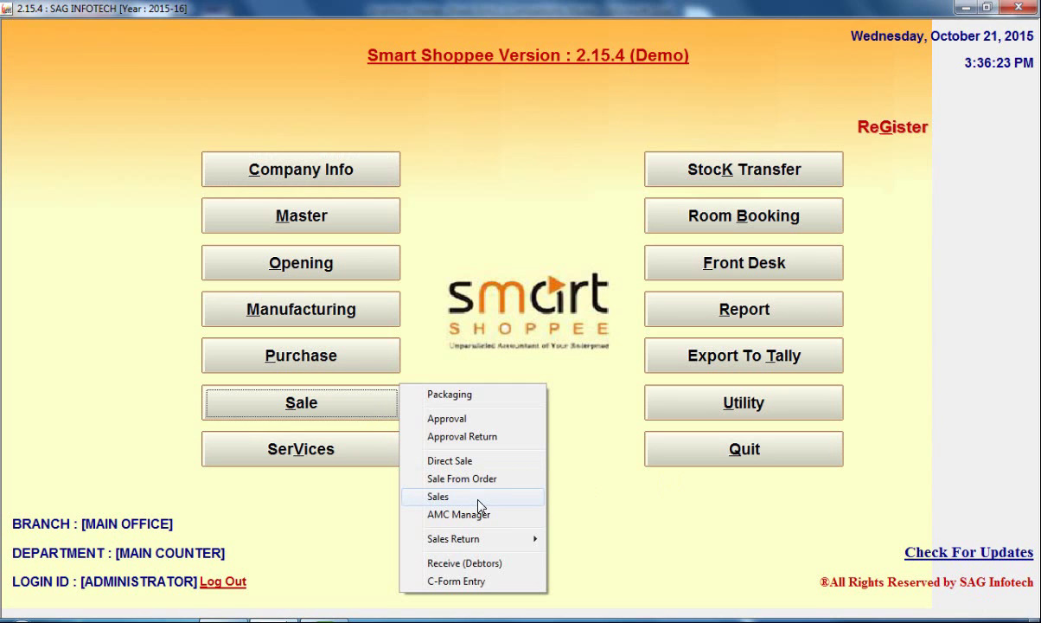
{"action": "mouse_move", "coordinate": [480, 540]}
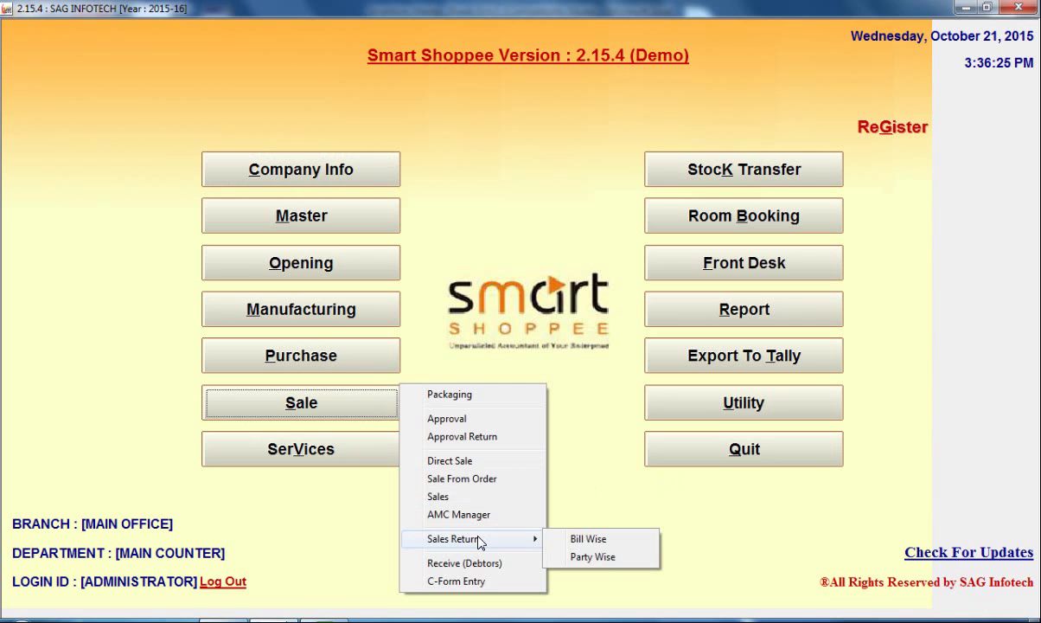
{"action": "left_click", "coordinate": [435, 581]}
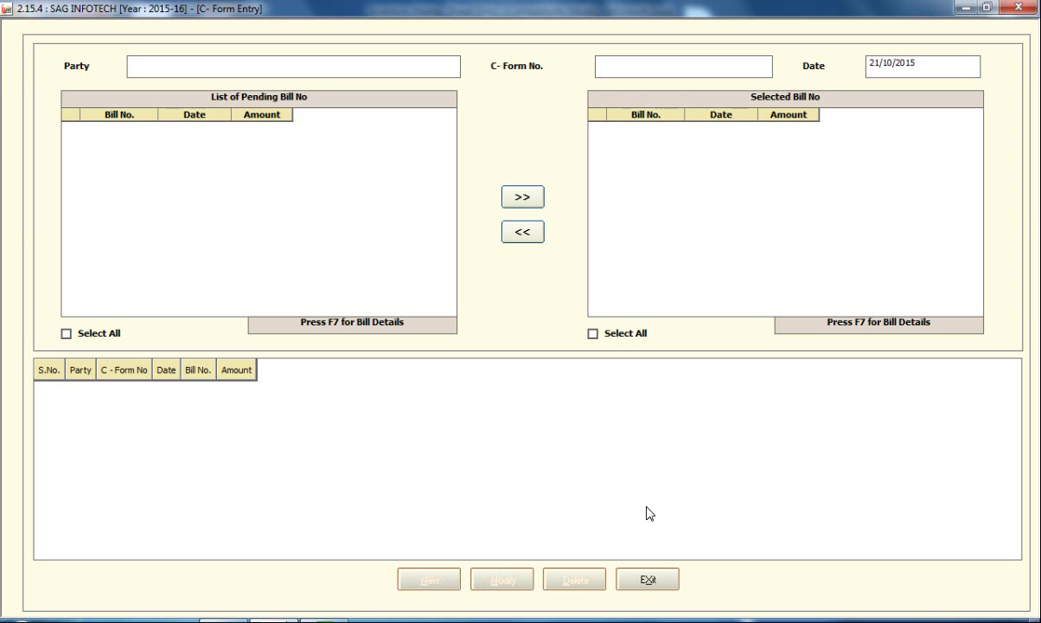
{"action": "left_click", "coordinate": [649, 581]}
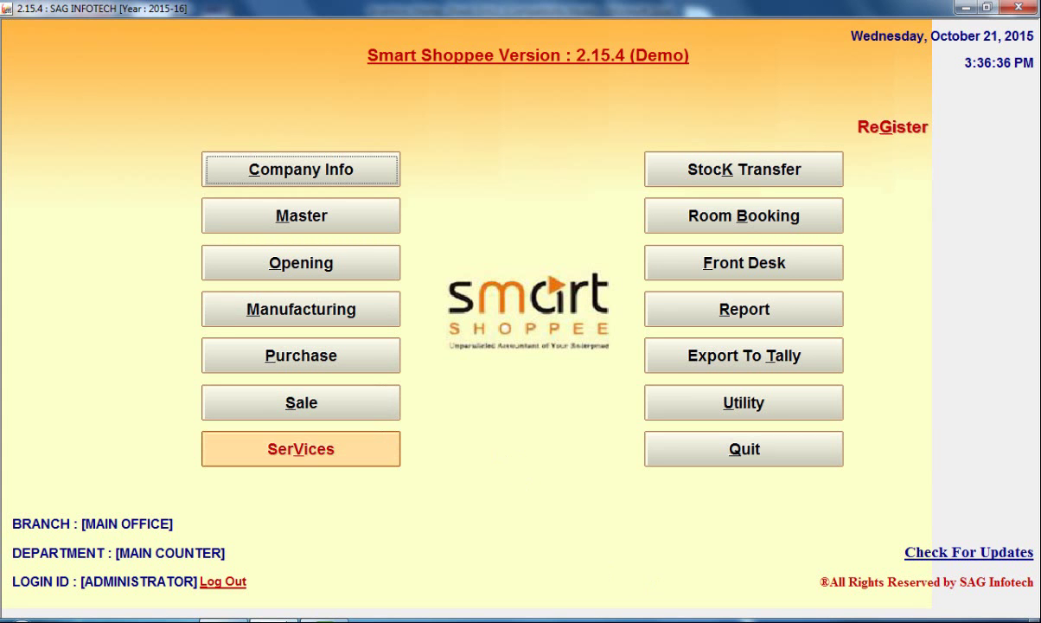
Open Services > Service Master and start a new service, leaving the empty Under group unset
{"action": "left_click", "coordinate": [378, 454]}
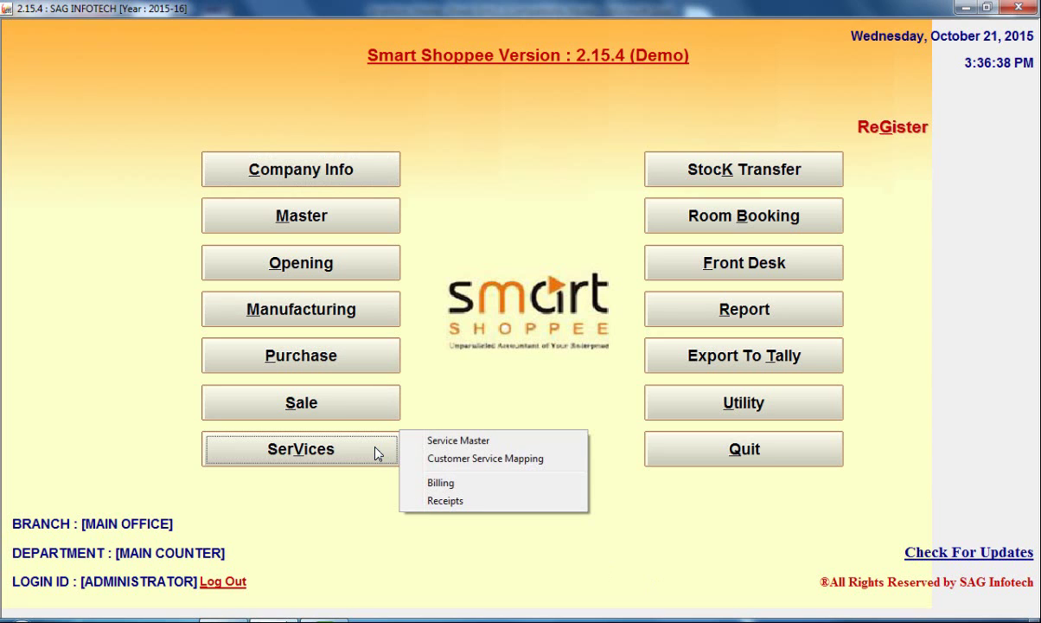
{"action": "left_click", "coordinate": [435, 445]}
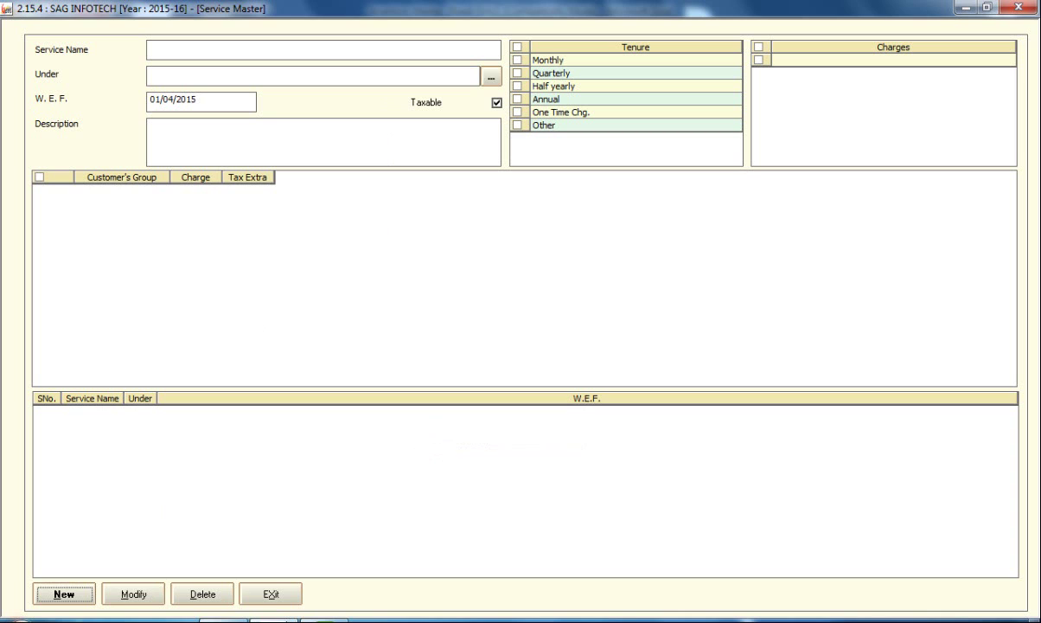
{"action": "left_click", "coordinate": [57, 595]}
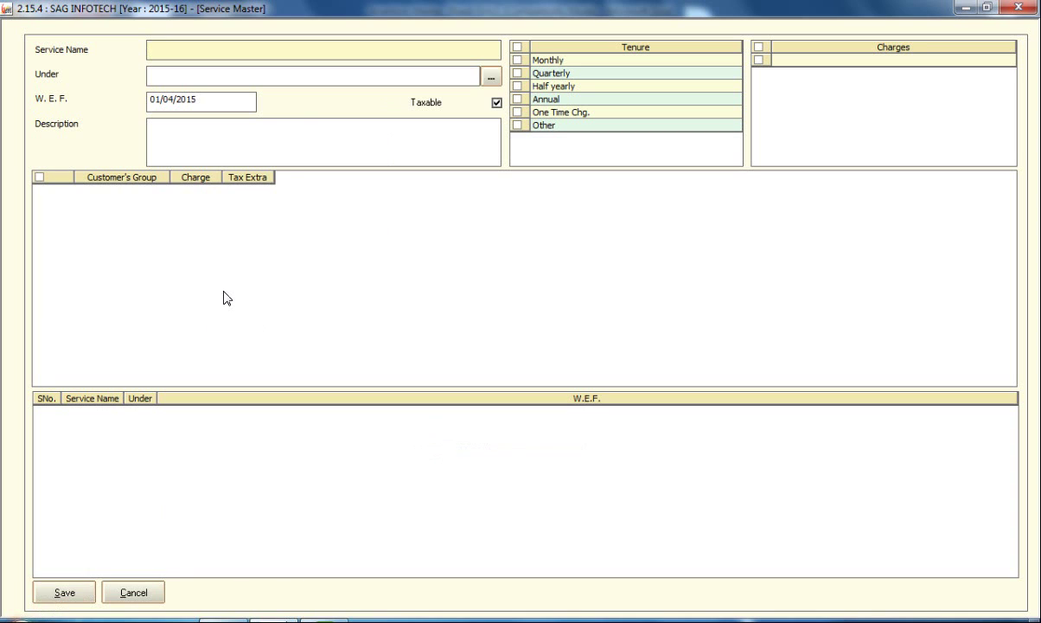
{"action": "left_click", "coordinate": [342, 76]}
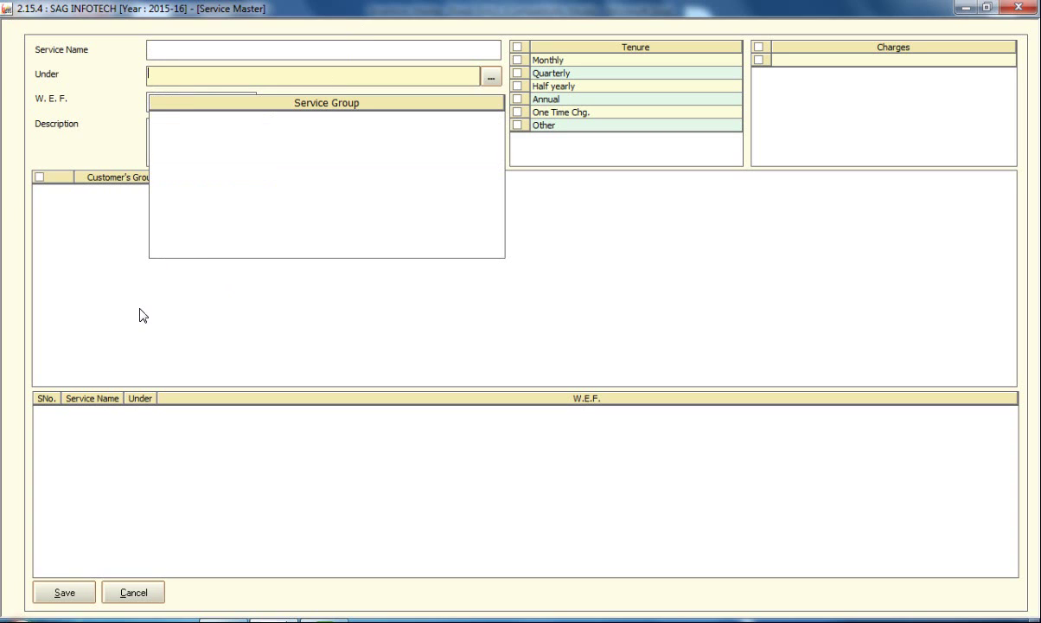
{"action": "key", "text": "Escape"}
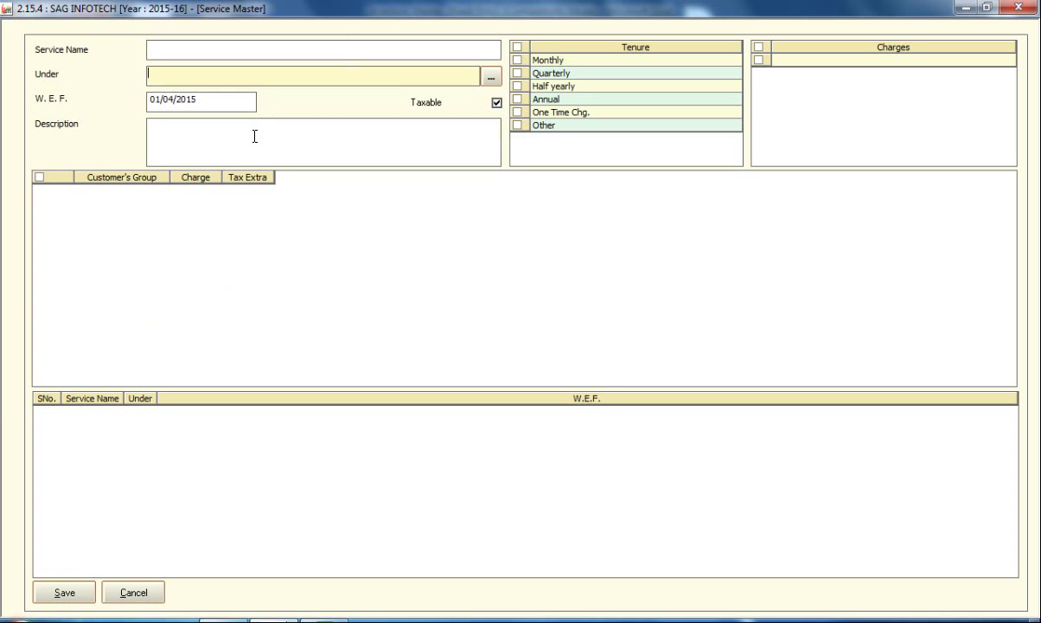
{"action": "left_click", "coordinate": [255, 136]}
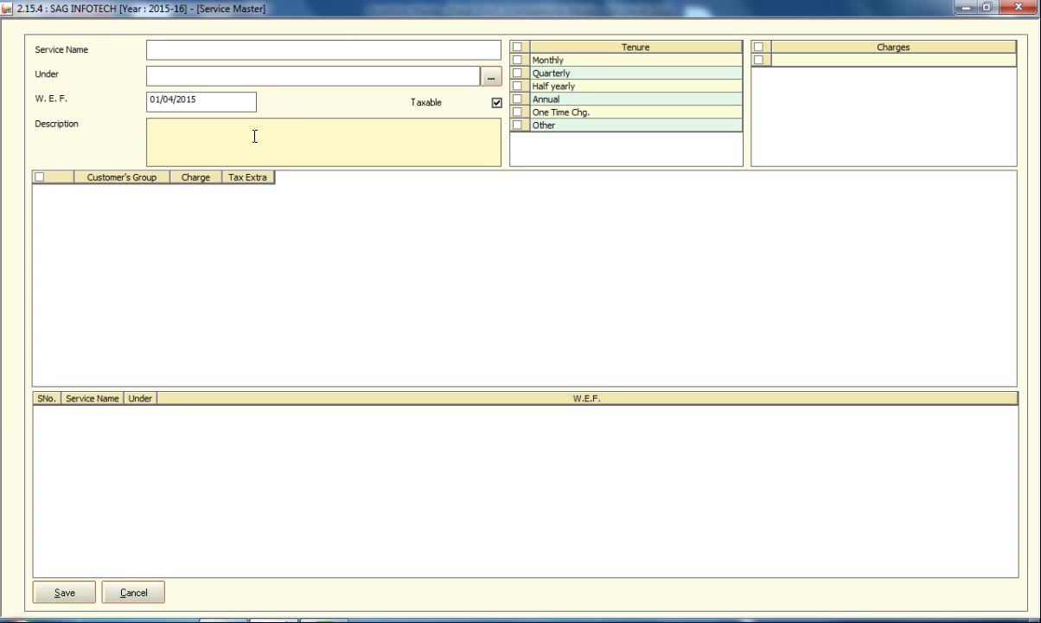
Tick Monthly, Quarterly, Annual, Other tenures and Charges, then discard the entry and exit
{"action": "left_click", "coordinate": [517, 60]}
{"action": "left_click", "coordinate": [518, 74]}
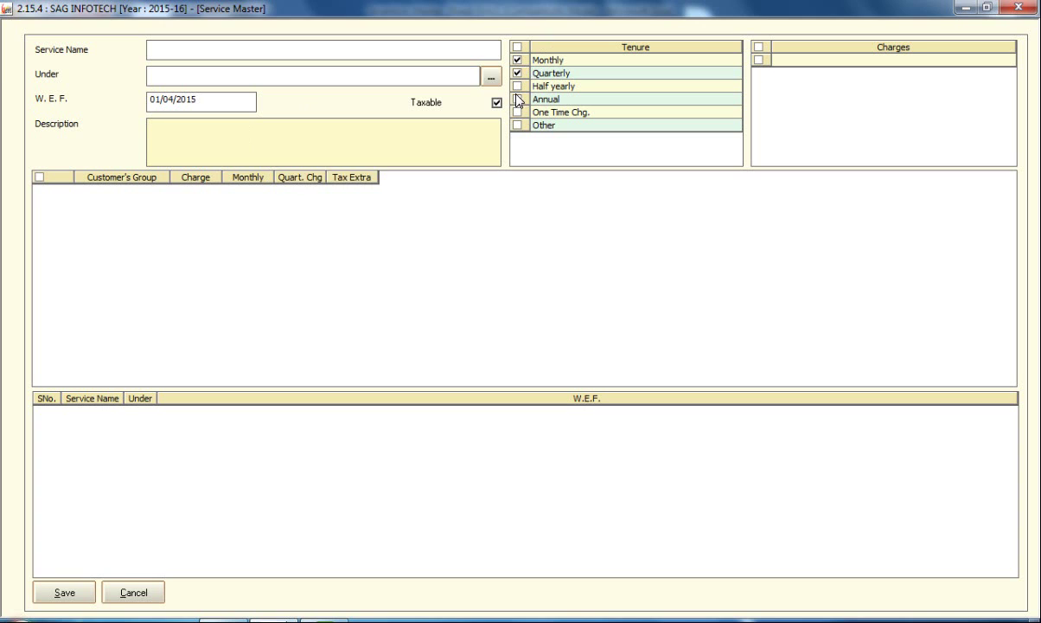
{"action": "left_click", "coordinate": [517, 99]}
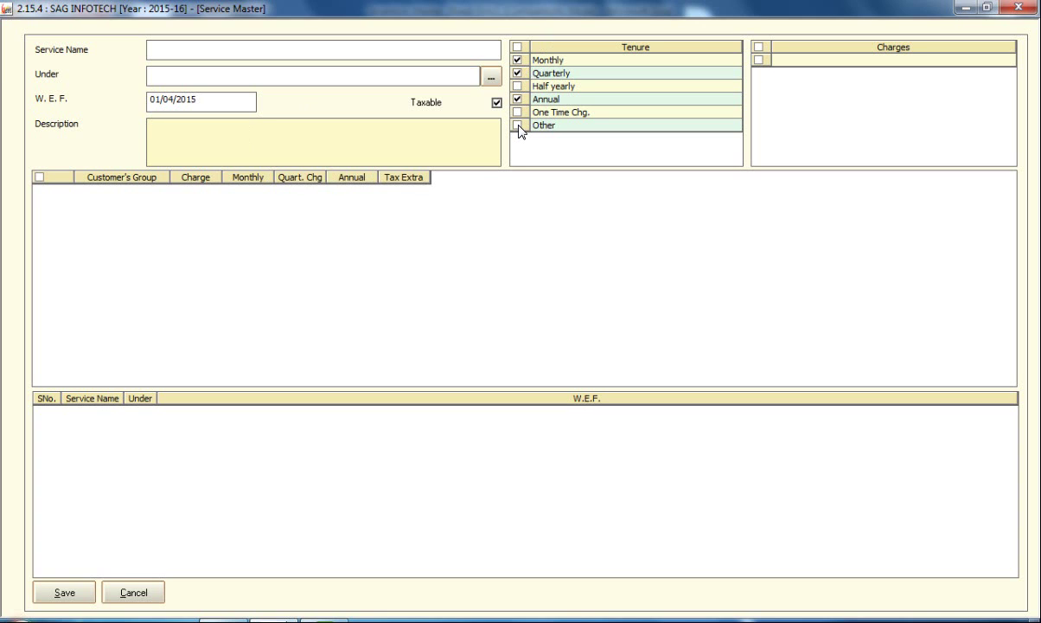
{"action": "left_click", "coordinate": [517, 125]}
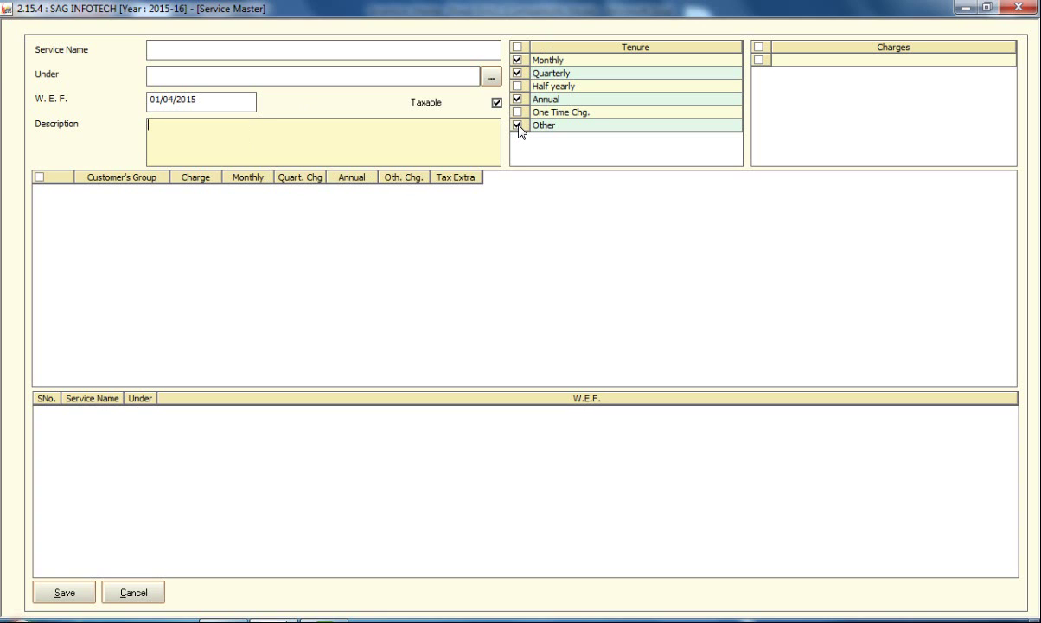
{"action": "left_click", "coordinate": [758, 60]}
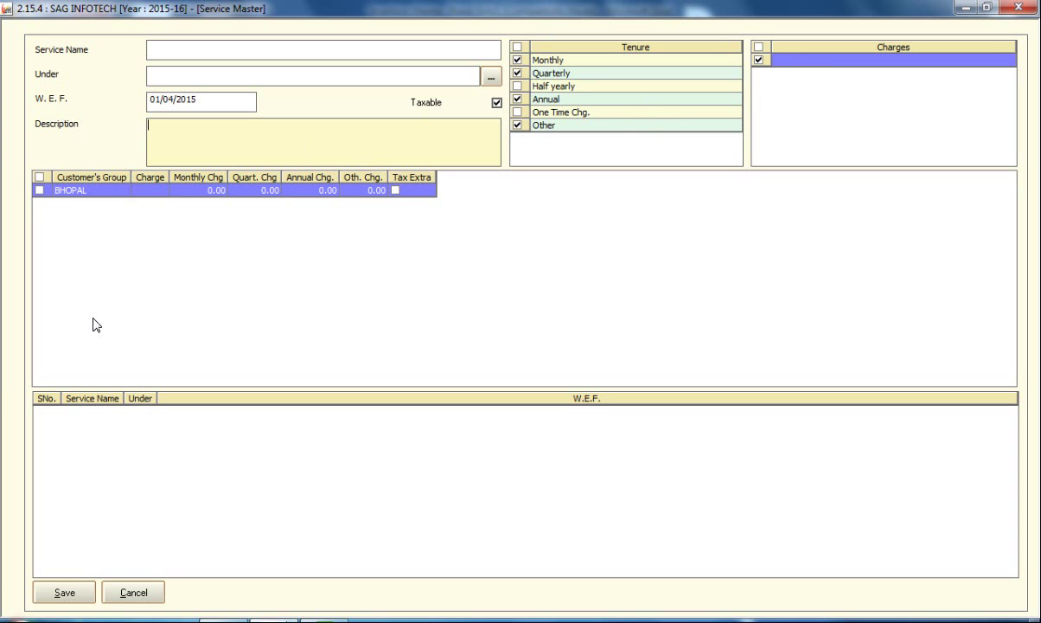
{"action": "left_click", "coordinate": [134, 593]}
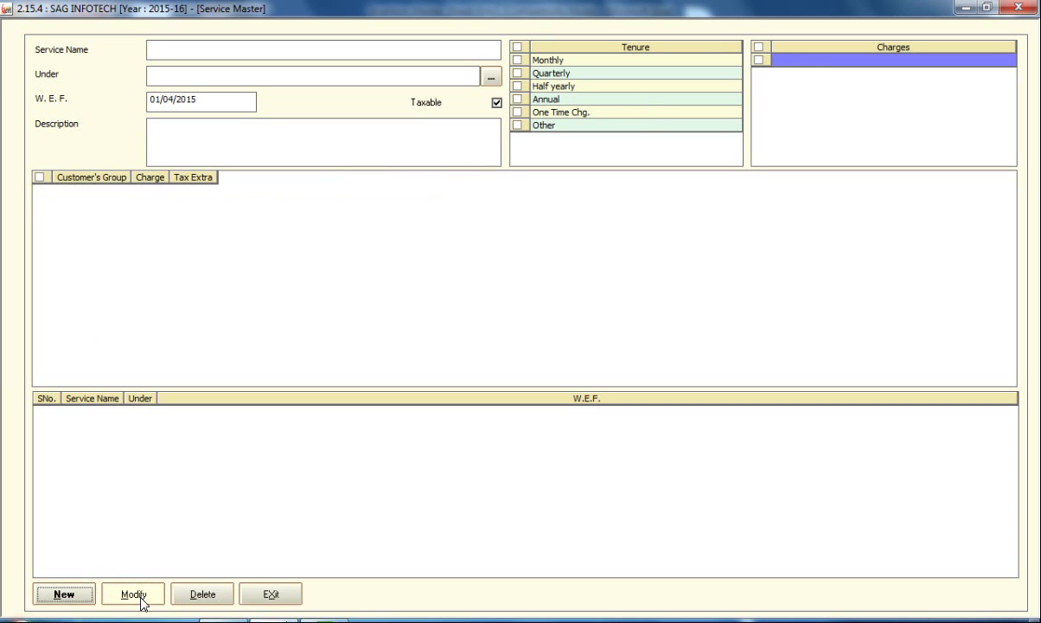
{"action": "left_click", "coordinate": [267, 596]}
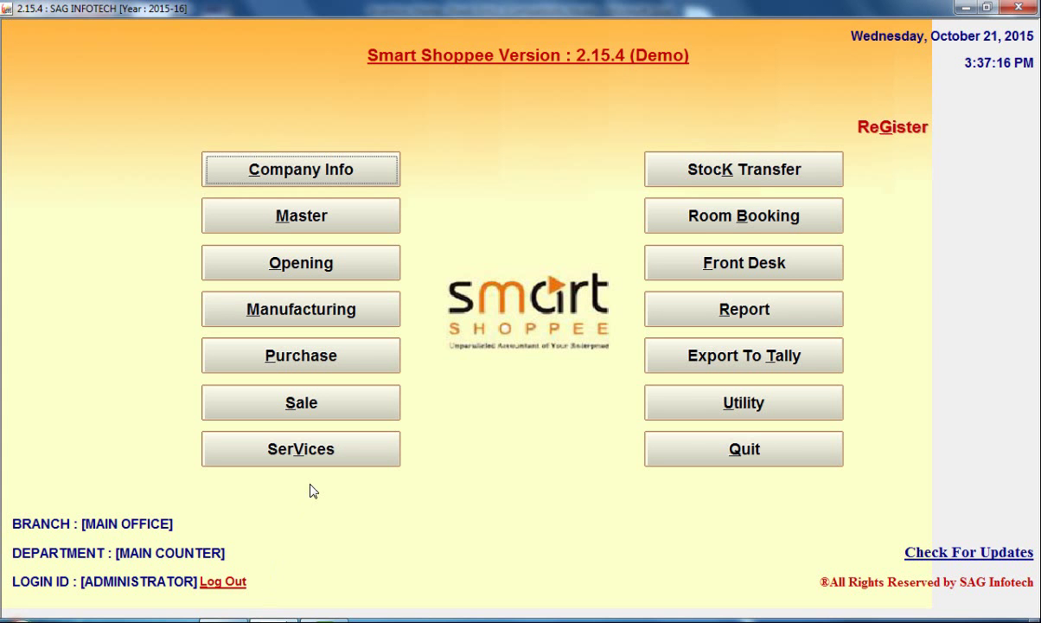
{"action": "left_click", "coordinate": [351, 461]}
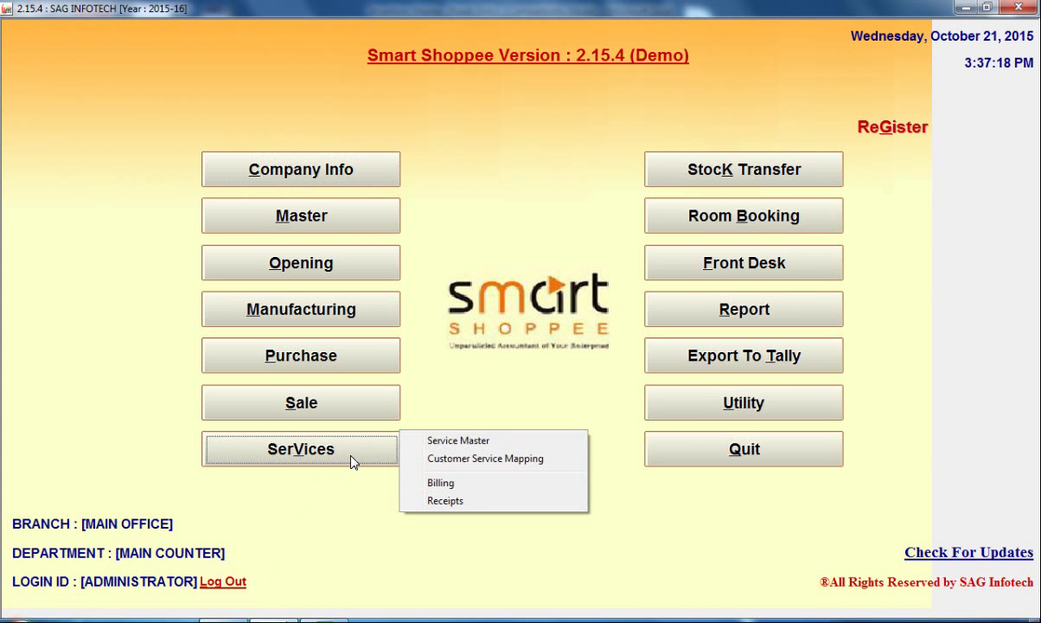
{"action": "left_click", "coordinate": [449, 464]}
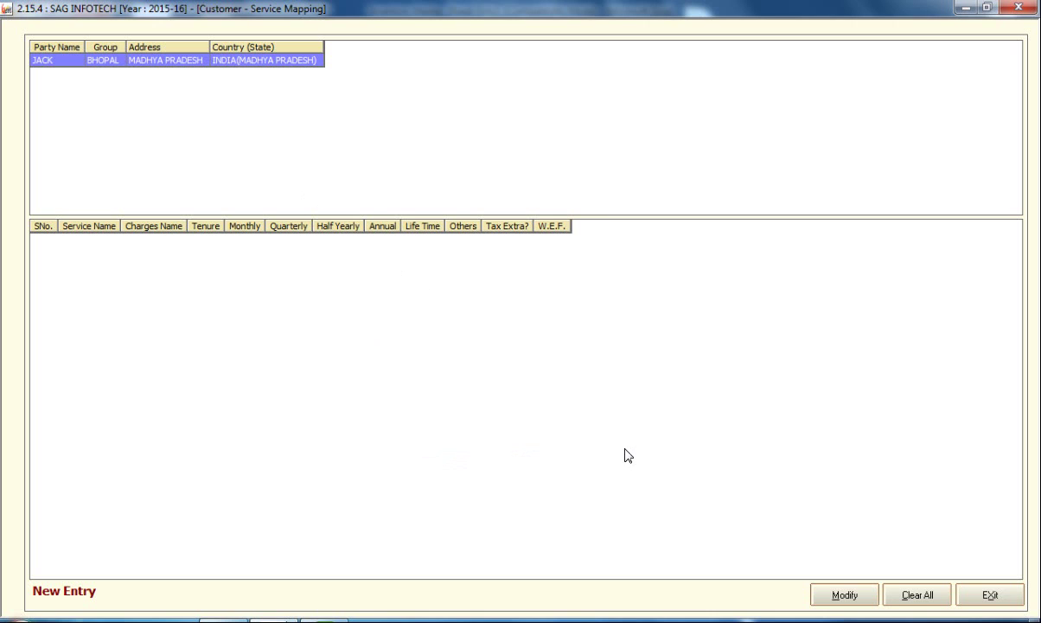
{"action": "left_click", "coordinate": [976, 597]}
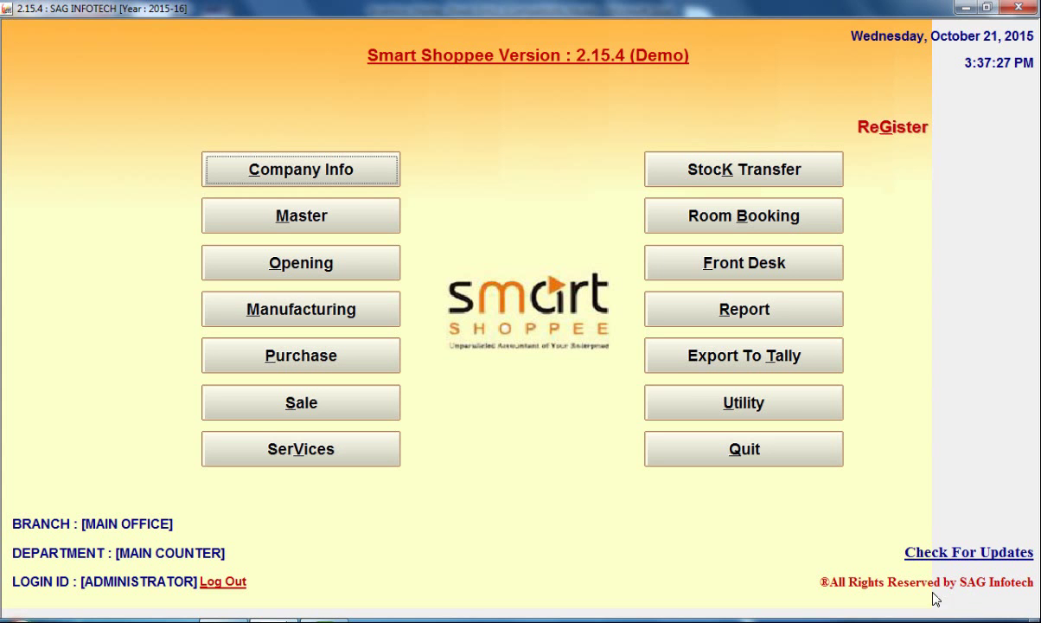
{"action": "left_click", "coordinate": [317, 453]}
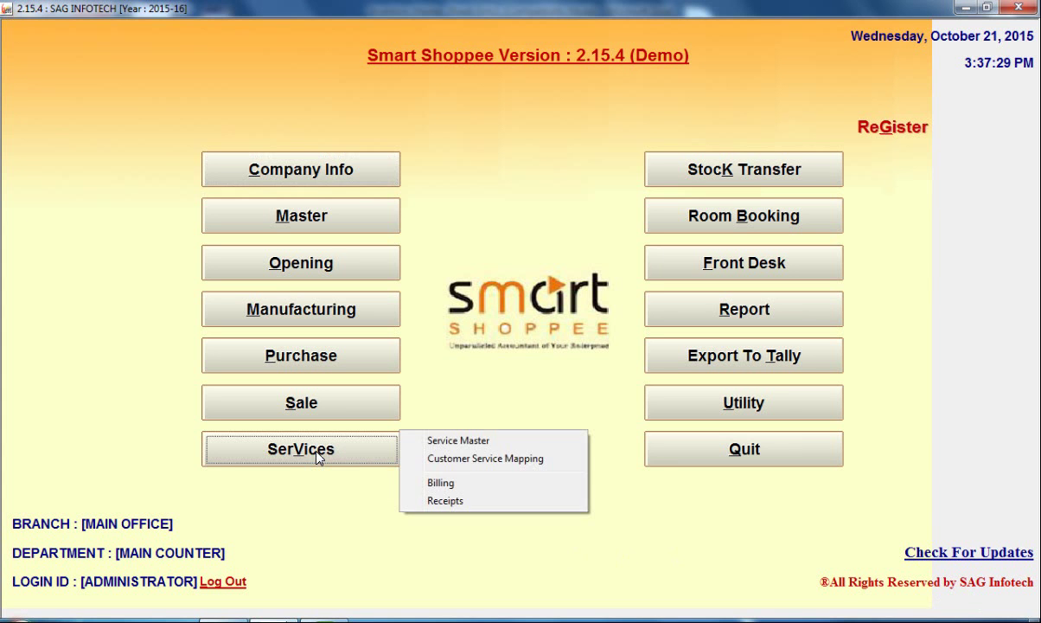
{"action": "left_click", "coordinate": [439, 483]}
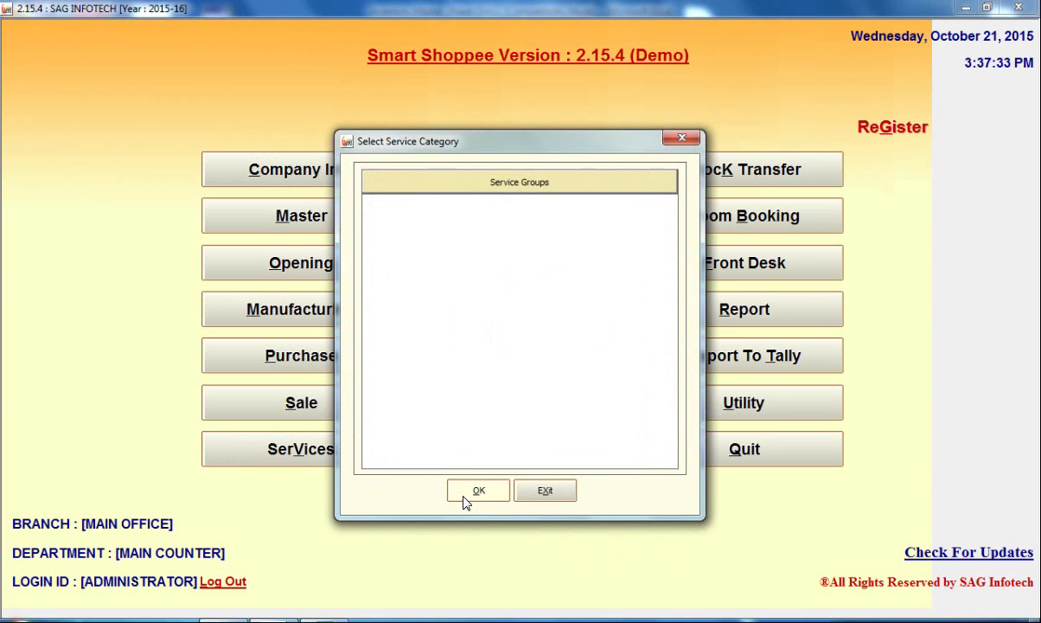
{"action": "left_click", "coordinate": [521, 500]}
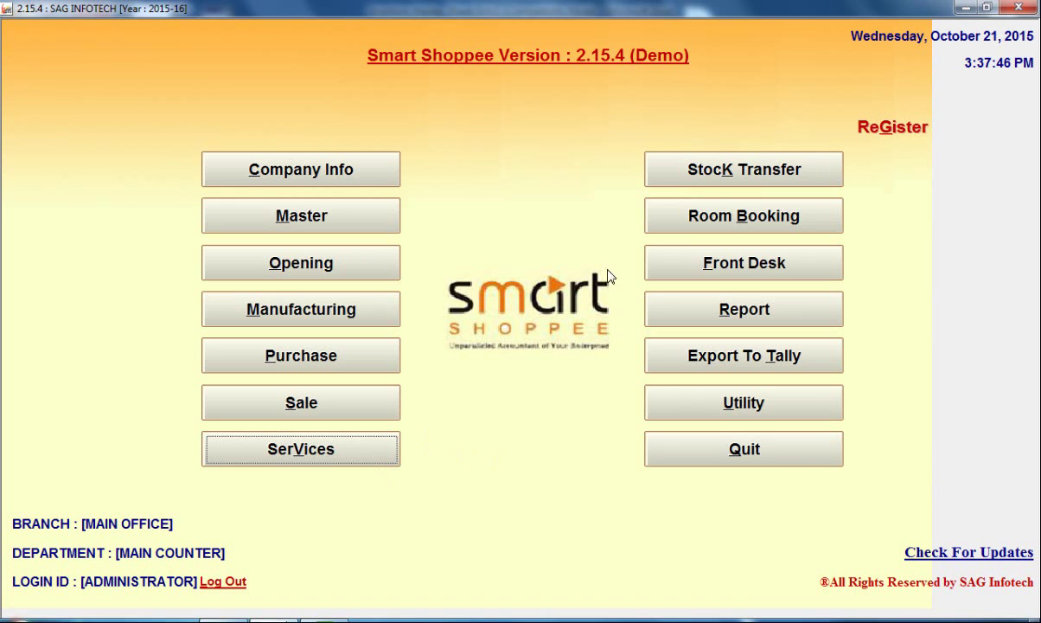
Dismiss the Stock Transfer options and show Room Booking's Master and Billing sections
{"action": "left_click", "coordinate": [674, 179]}
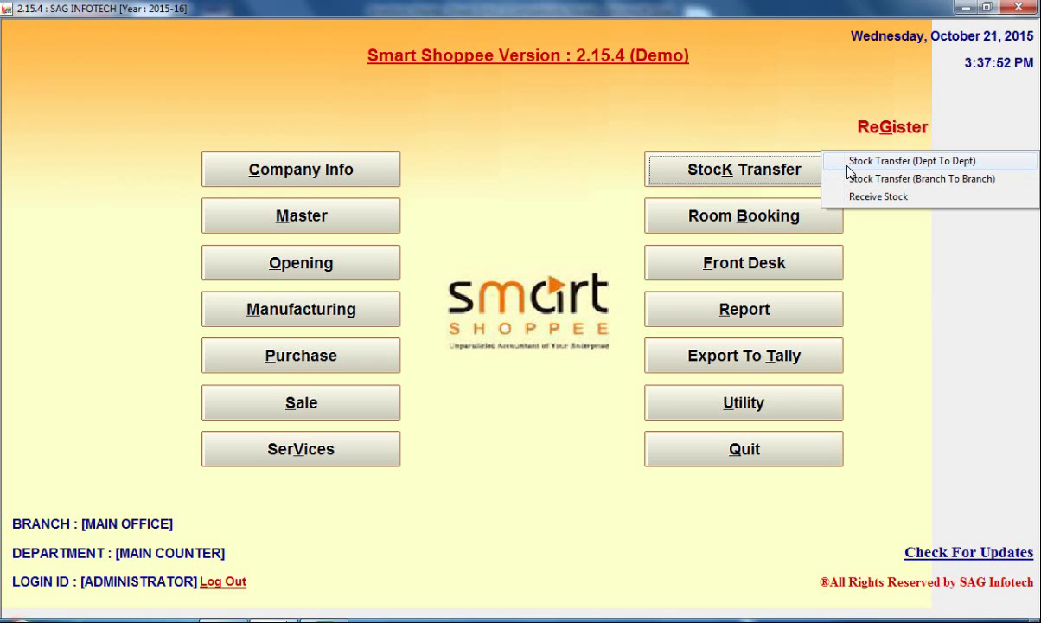
{"action": "left_click", "coordinate": [878, 222]}
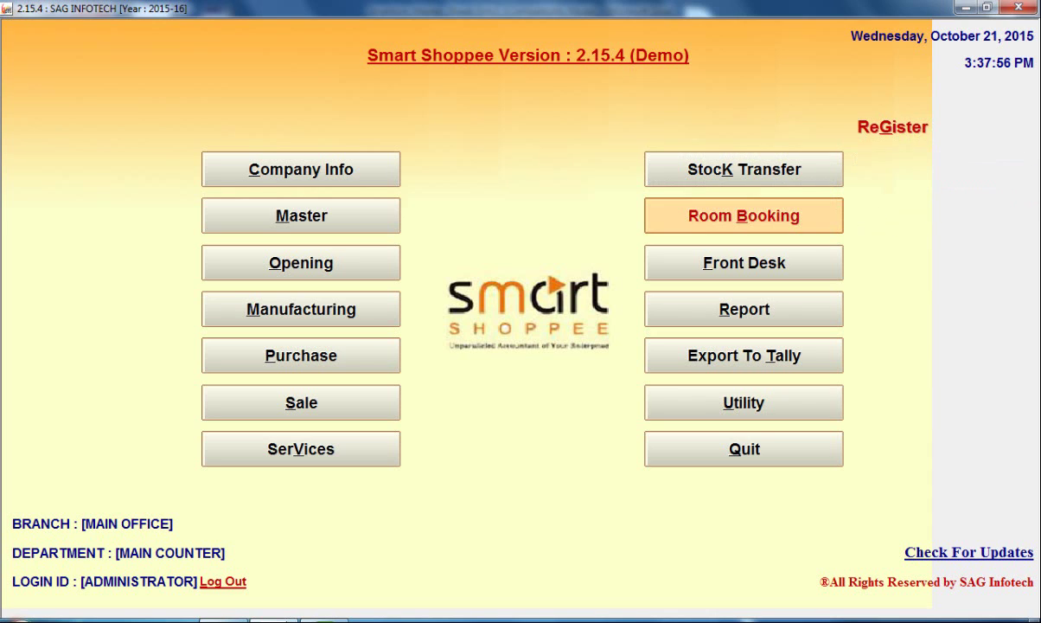
{"action": "left_click", "coordinate": [836, 222]}
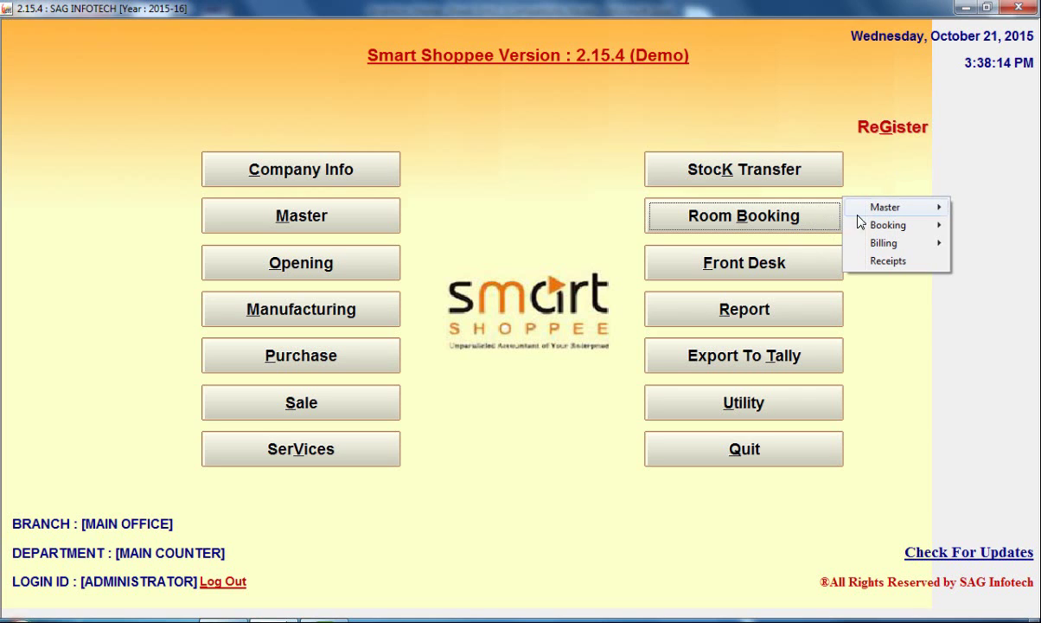
{"action": "mouse_move", "coordinate": [878, 211]}
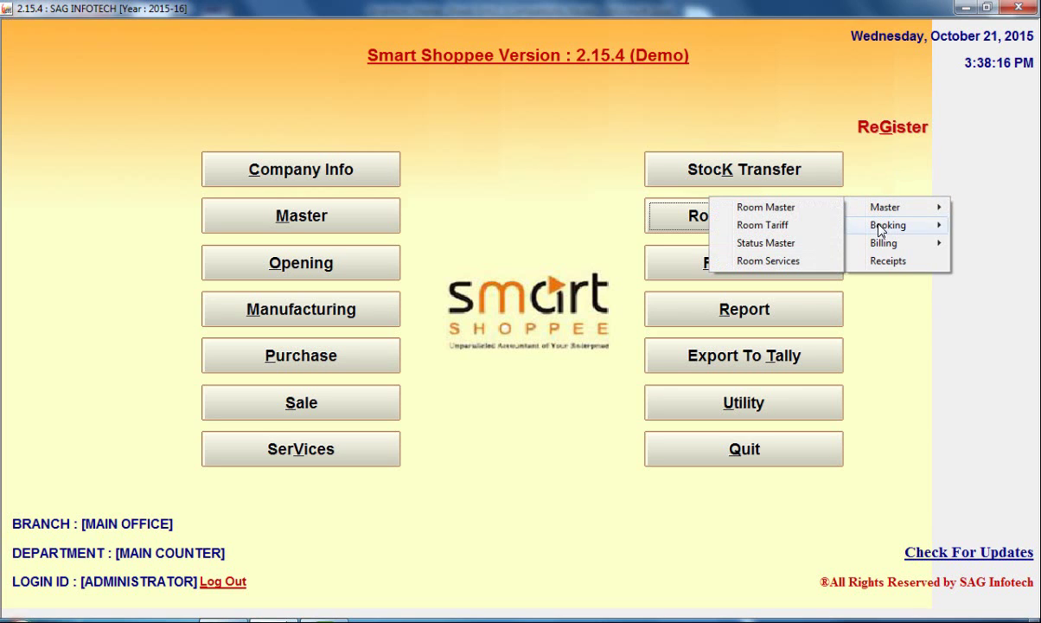
{"action": "mouse_move", "coordinate": [884, 246]}
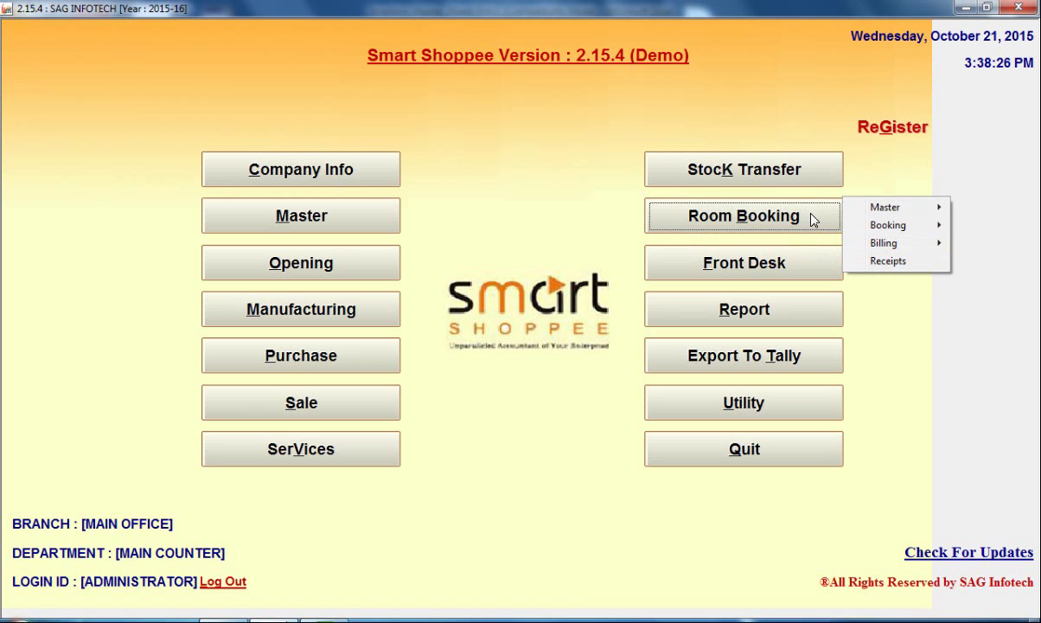
In Room Booking > Master > Room Master, start a new room category, cancel it unsaved and exit
{"action": "mouse_move", "coordinate": [873, 212]}
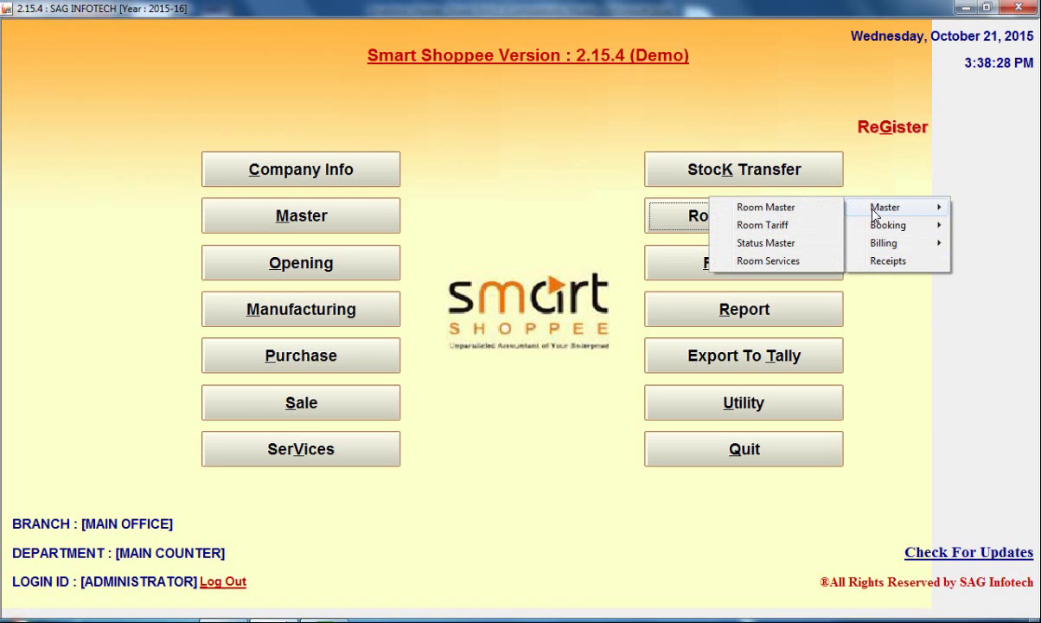
{"action": "left_click", "coordinate": [804, 212]}
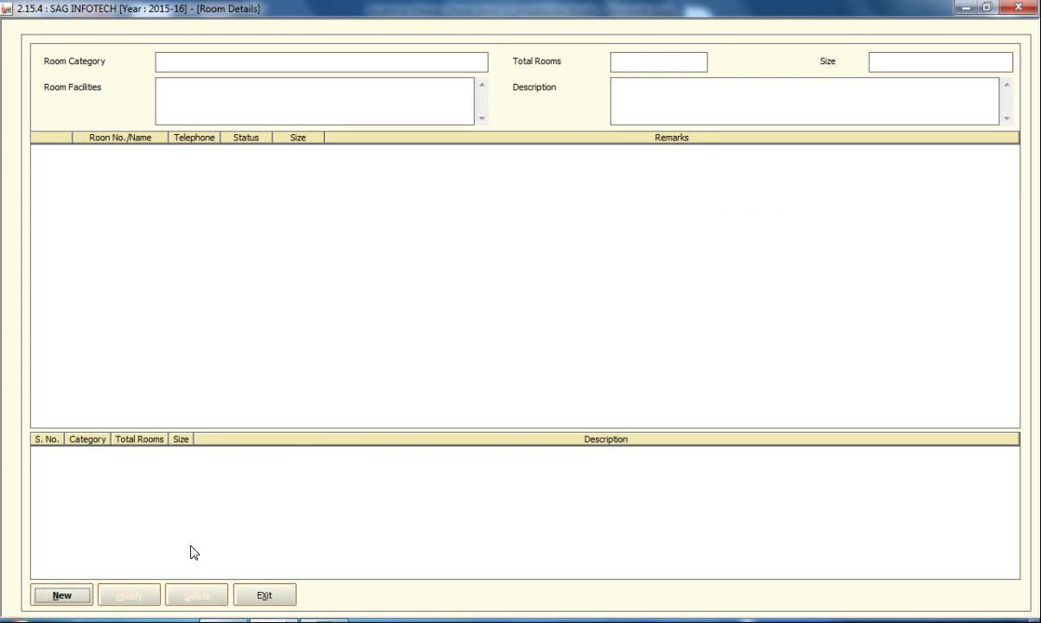
{"action": "left_click", "coordinate": [63, 595]}
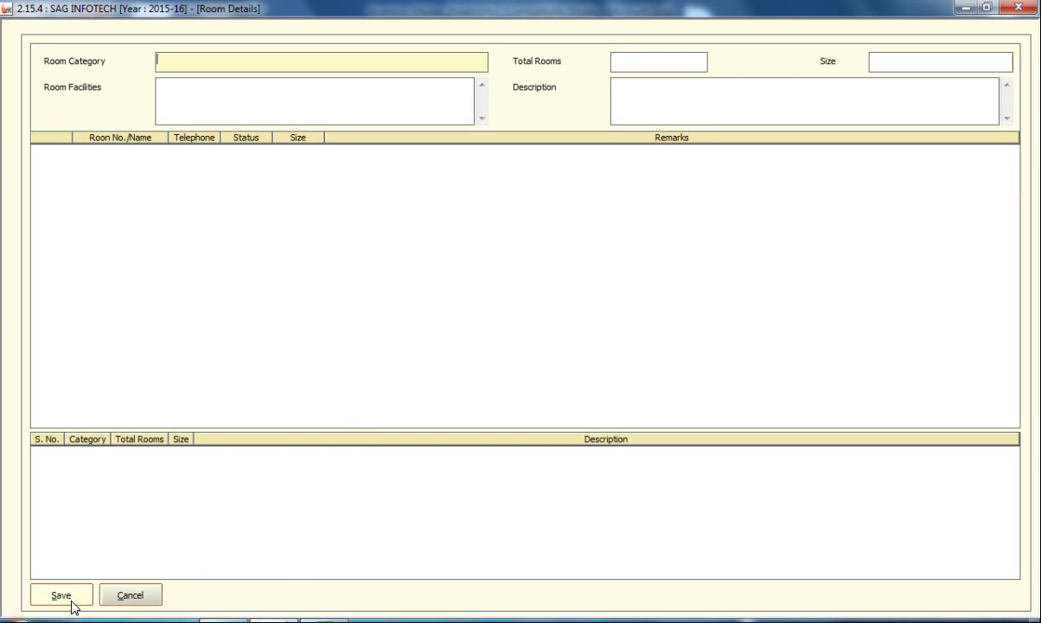
{"action": "left_click", "coordinate": [393, 98]}
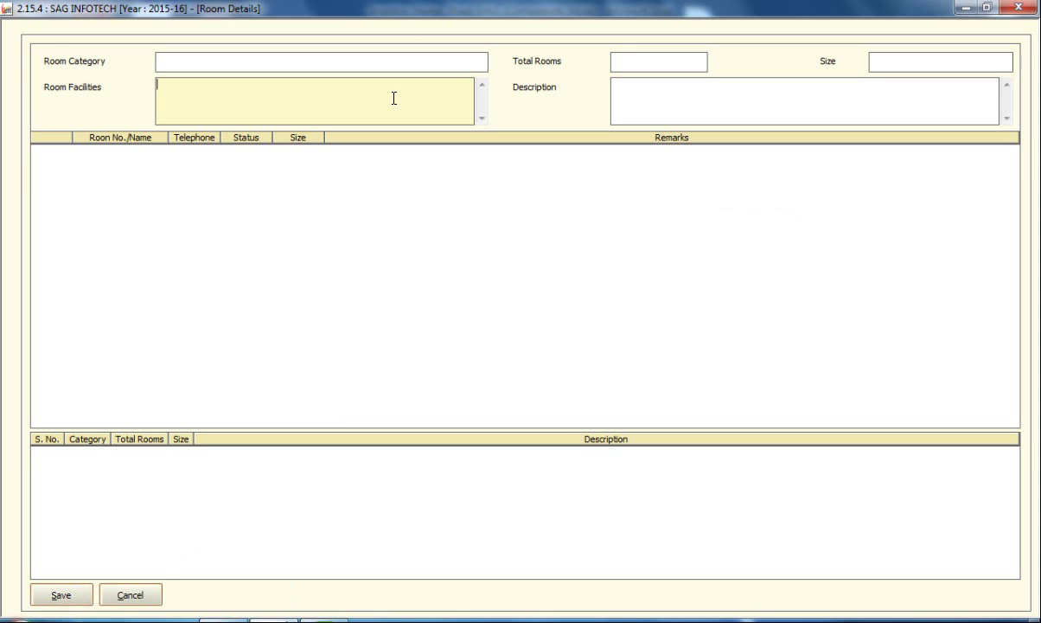
{"action": "left_click", "coordinate": [624, 64]}
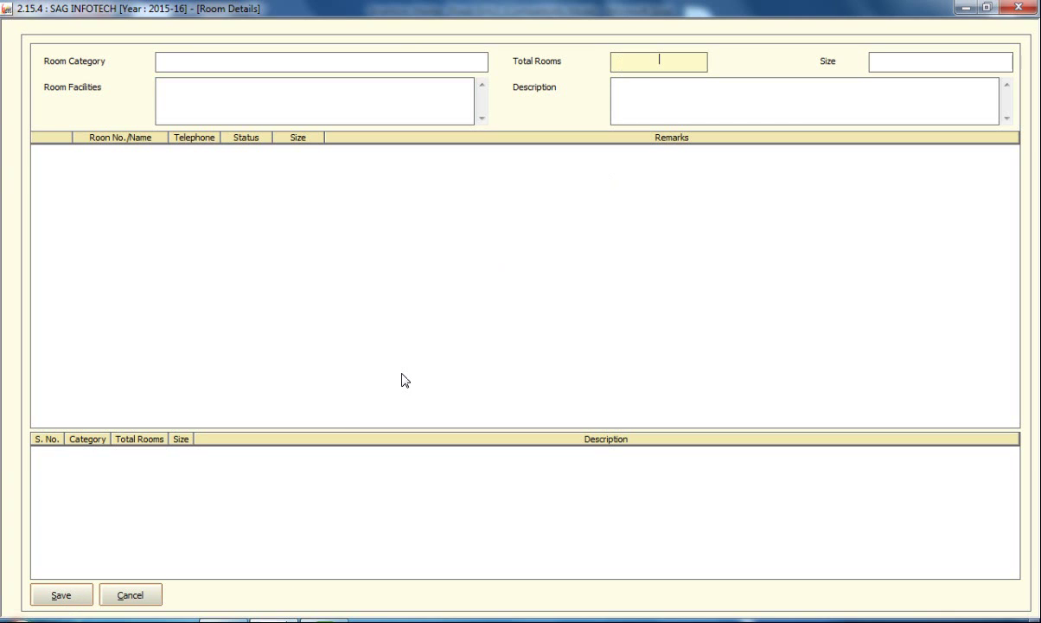
{"action": "left_click", "coordinate": [145, 598]}
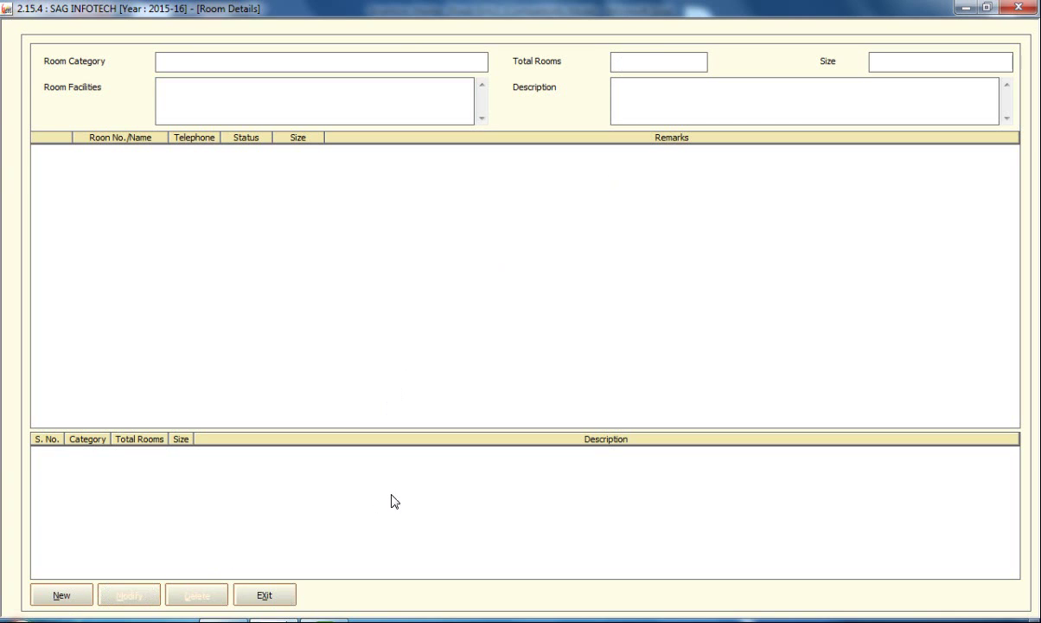
{"action": "left_click", "coordinate": [265, 596]}
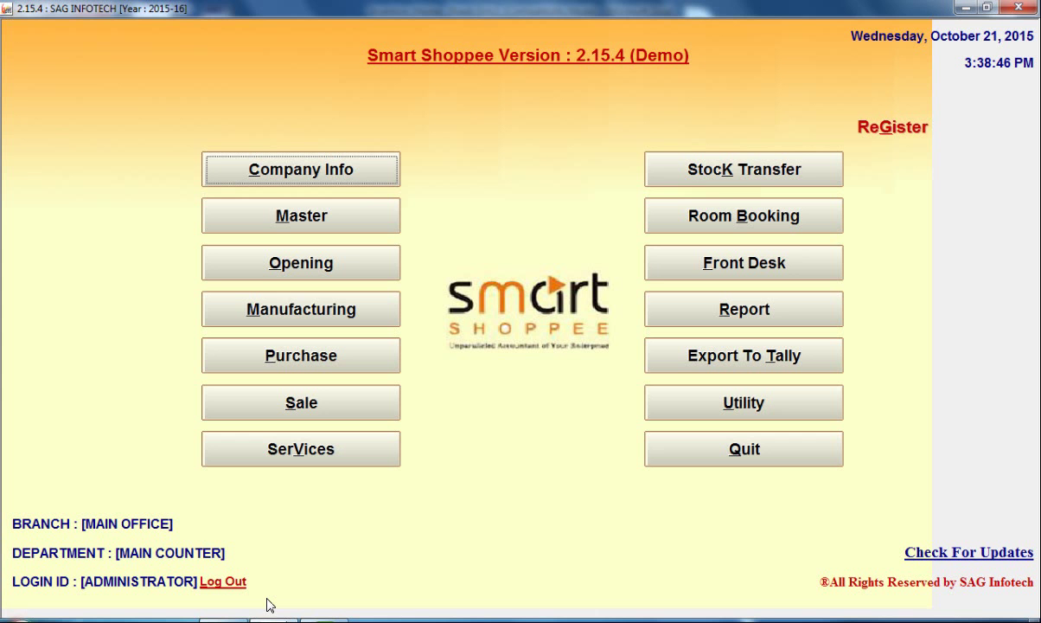
{"action": "left_click", "coordinate": [710, 229]}
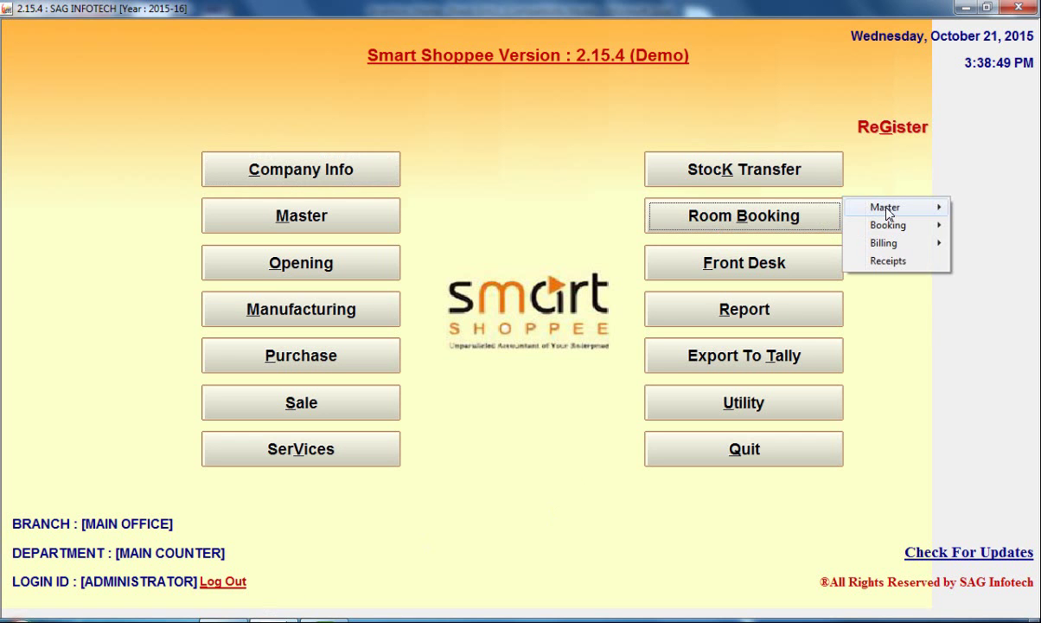
{"action": "mouse_move", "coordinate": [886, 211]}
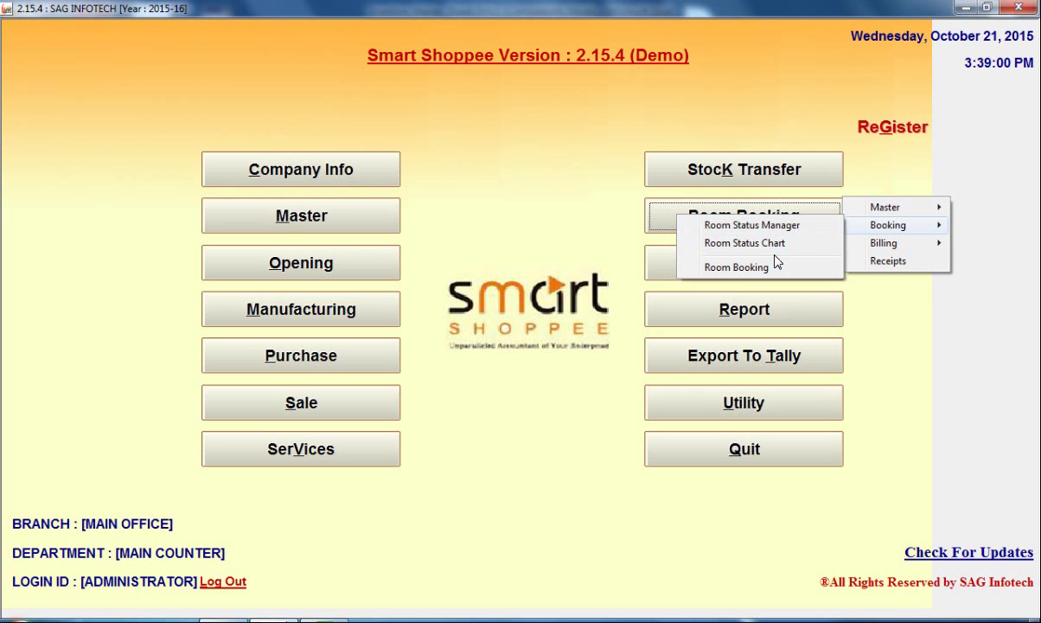
{"action": "left_click", "coordinate": [778, 244]}
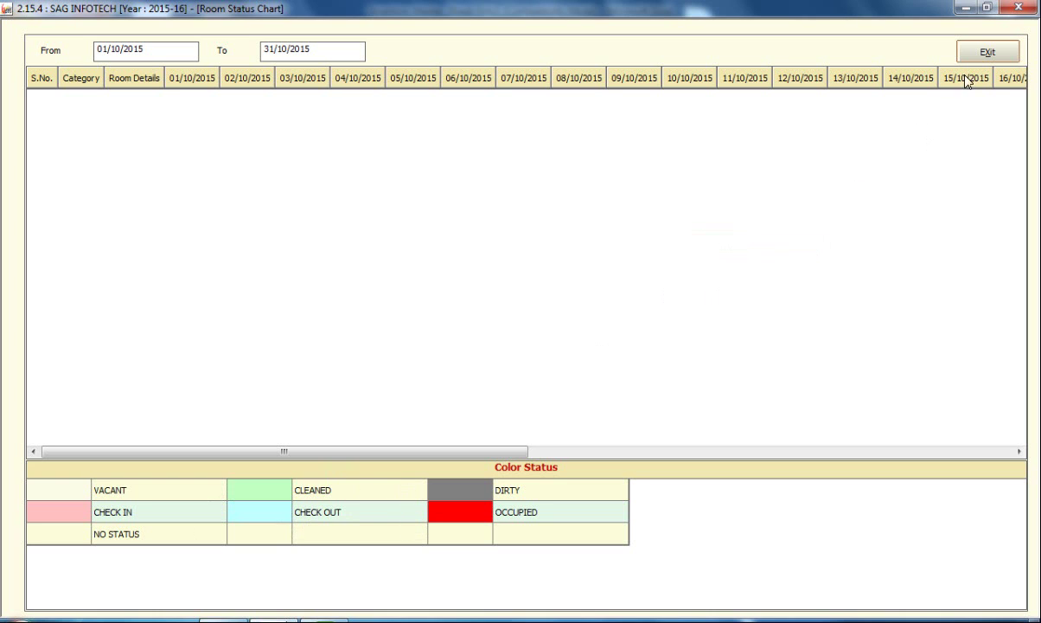
{"action": "left_click", "coordinate": [988, 57]}
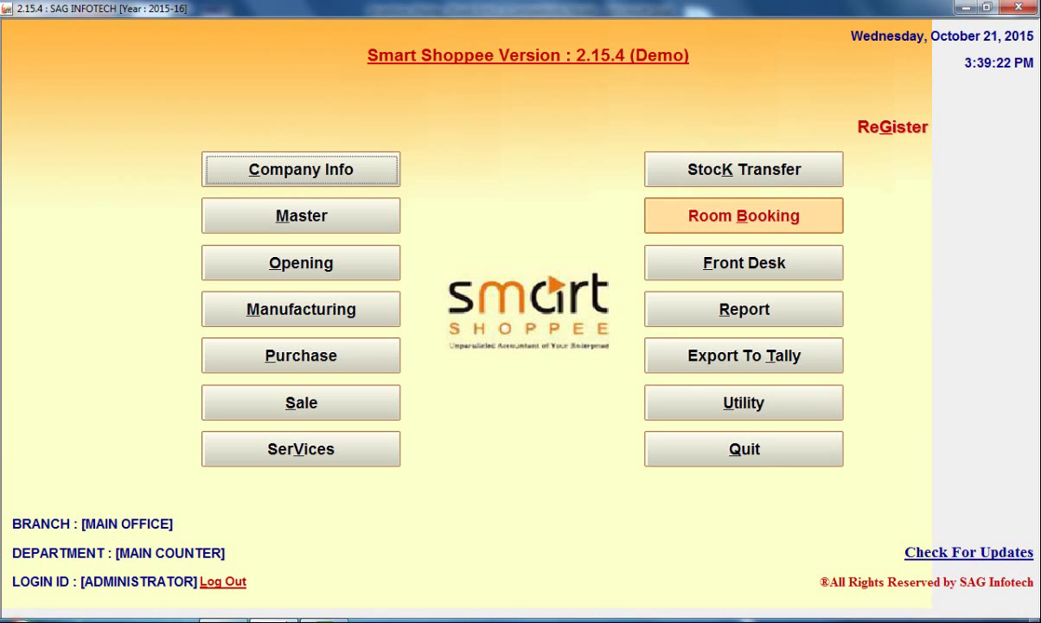
{"action": "left_click", "coordinate": [820, 227]}
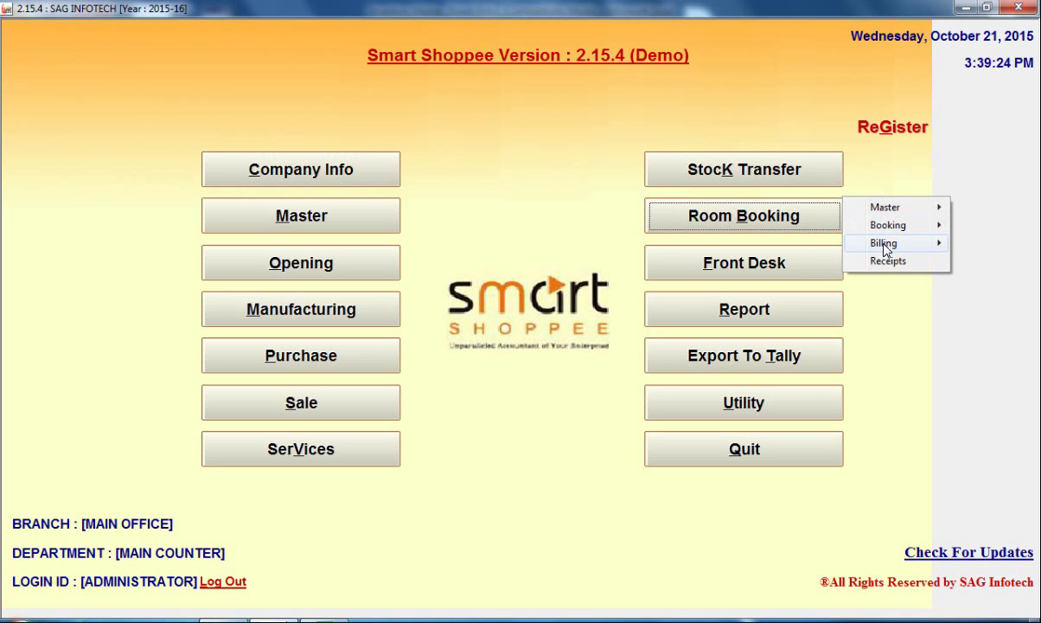
{"action": "left_click", "coordinate": [892, 289]}
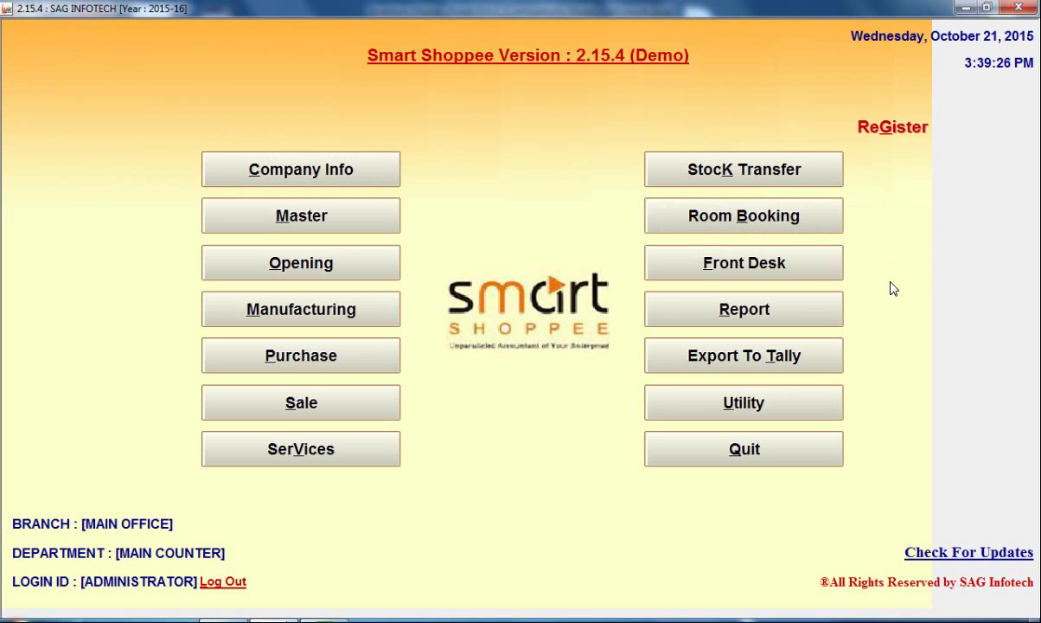
{"action": "left_click", "coordinate": [835, 269]}
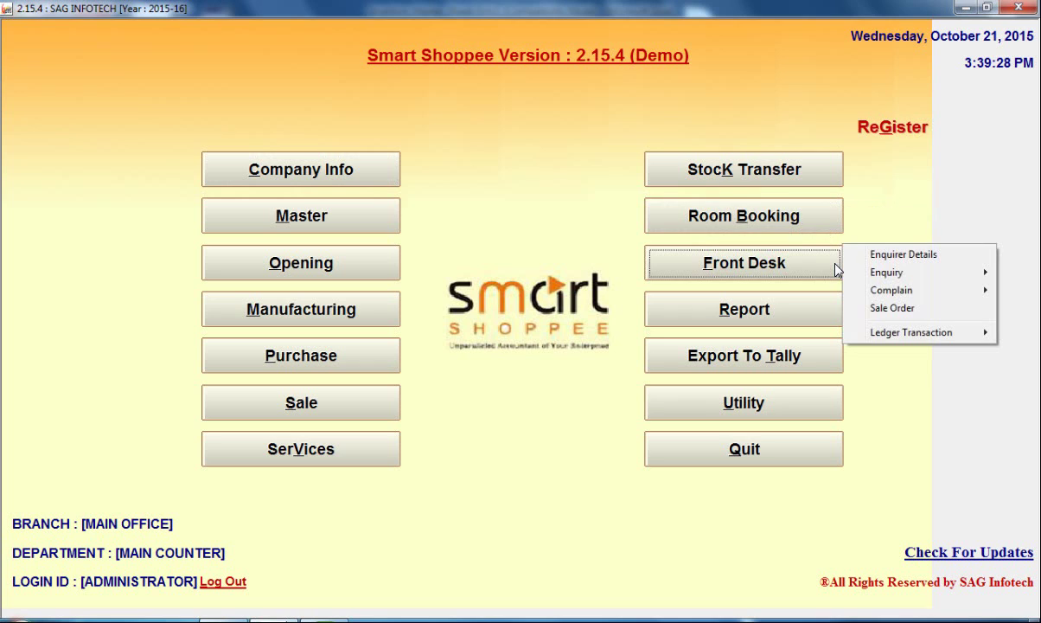
{"action": "mouse_move", "coordinate": [879, 277]}
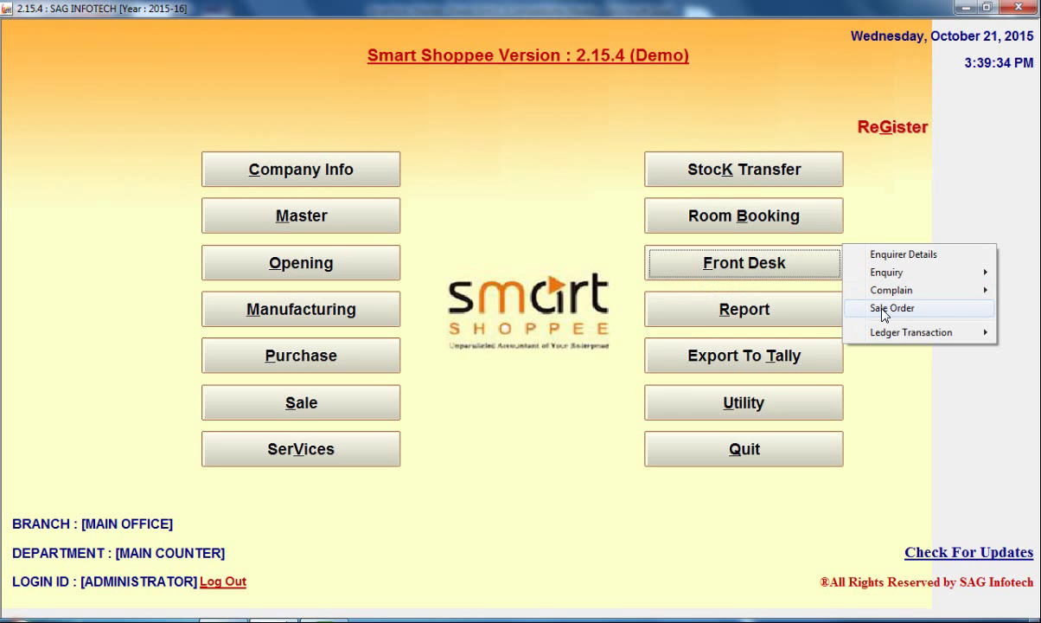
{"action": "mouse_move", "coordinate": [899, 342]}
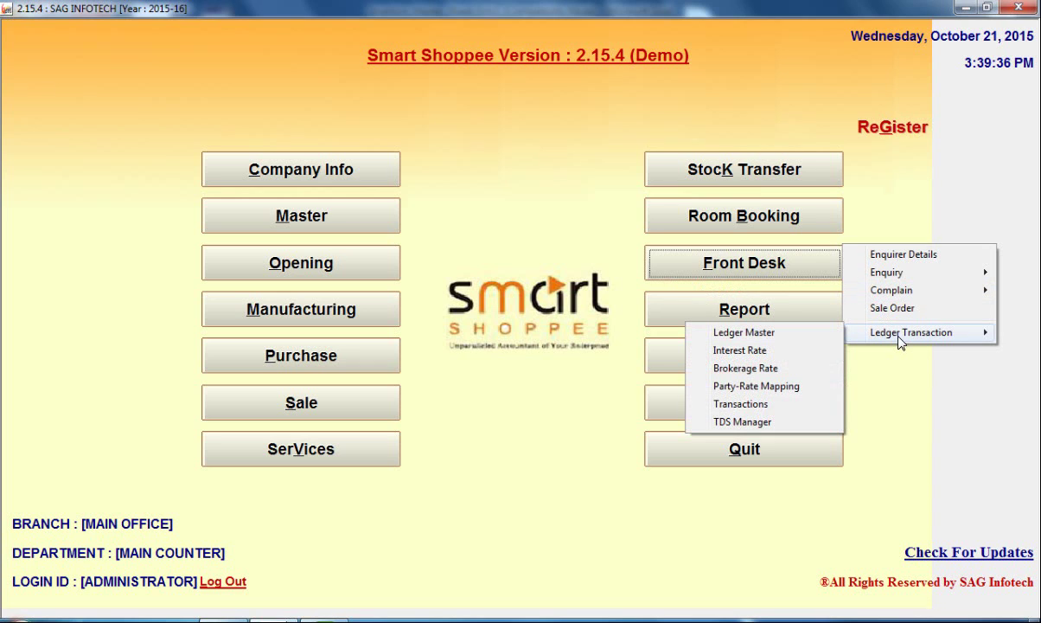
{"action": "key", "text": "Escape"}
{"action": "key", "text": "Escape"}
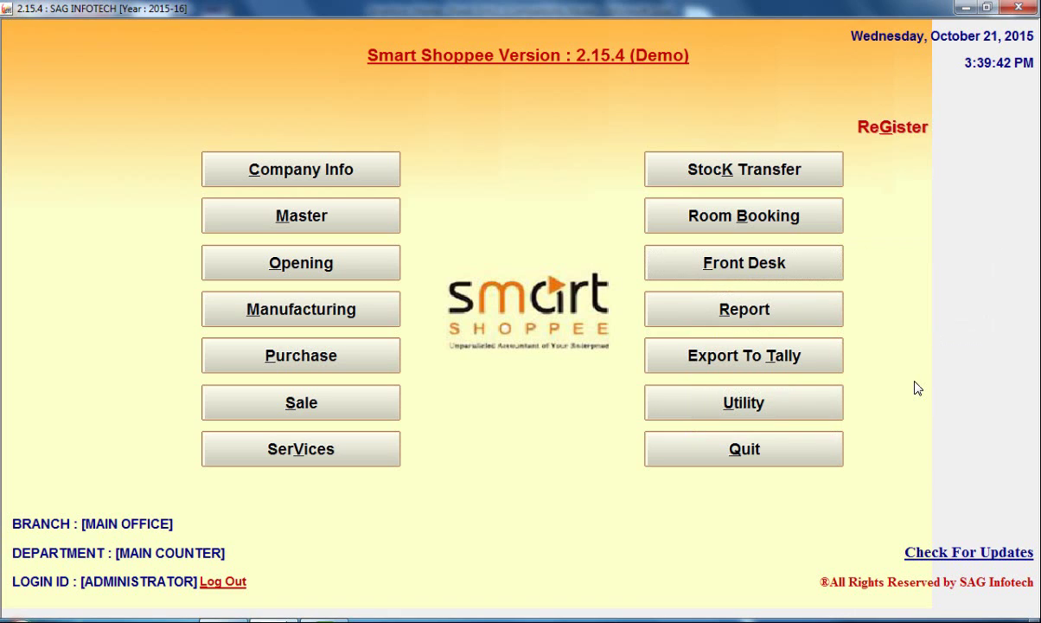
{"action": "key", "text": "Down"}
{"action": "key", "text": "Down"}
{"action": "key", "text": "Down"}
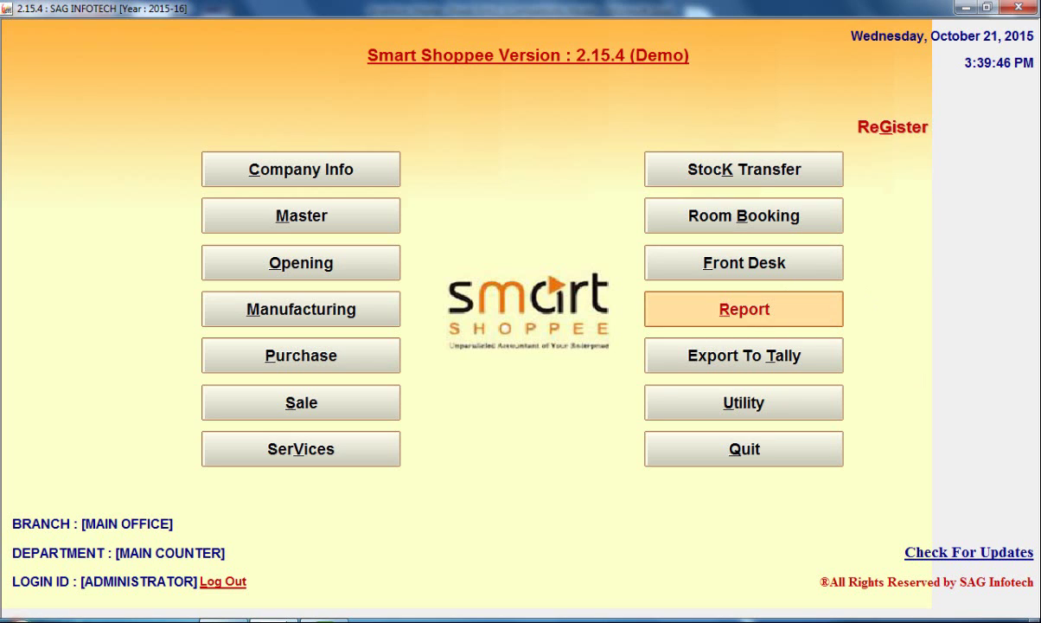
{"action": "left_click", "coordinate": [787, 320]}
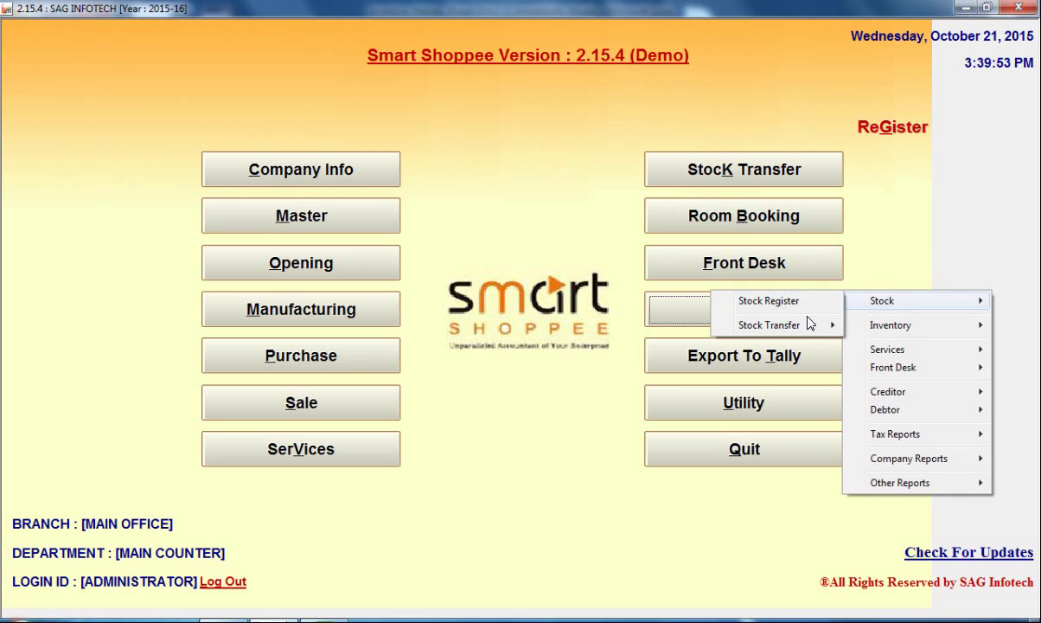
{"action": "mouse_move", "coordinate": [808, 331]}
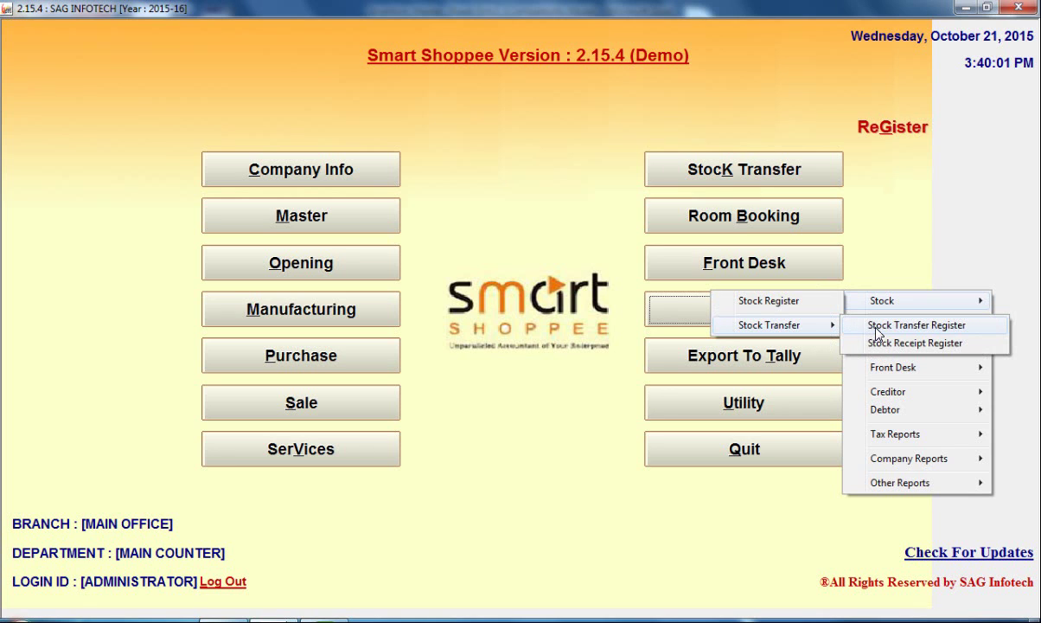
{"action": "left_click", "coordinate": [882, 344]}
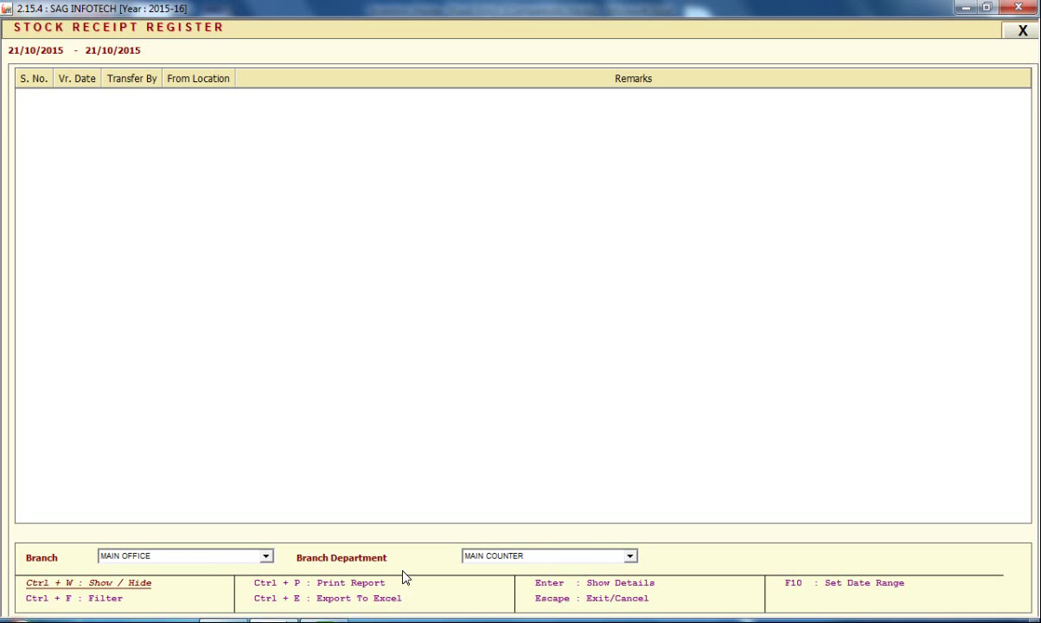
{"action": "key", "text": "Escape"}
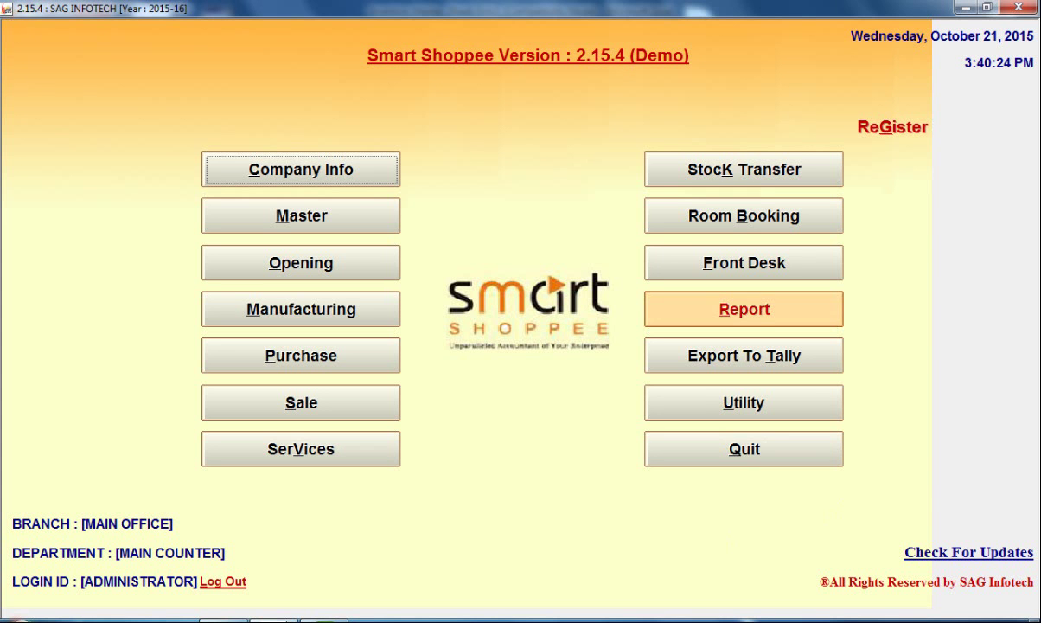
{"action": "left_click", "coordinate": [710, 298]}
{"action": "mouse_move", "coordinate": [864, 337]}
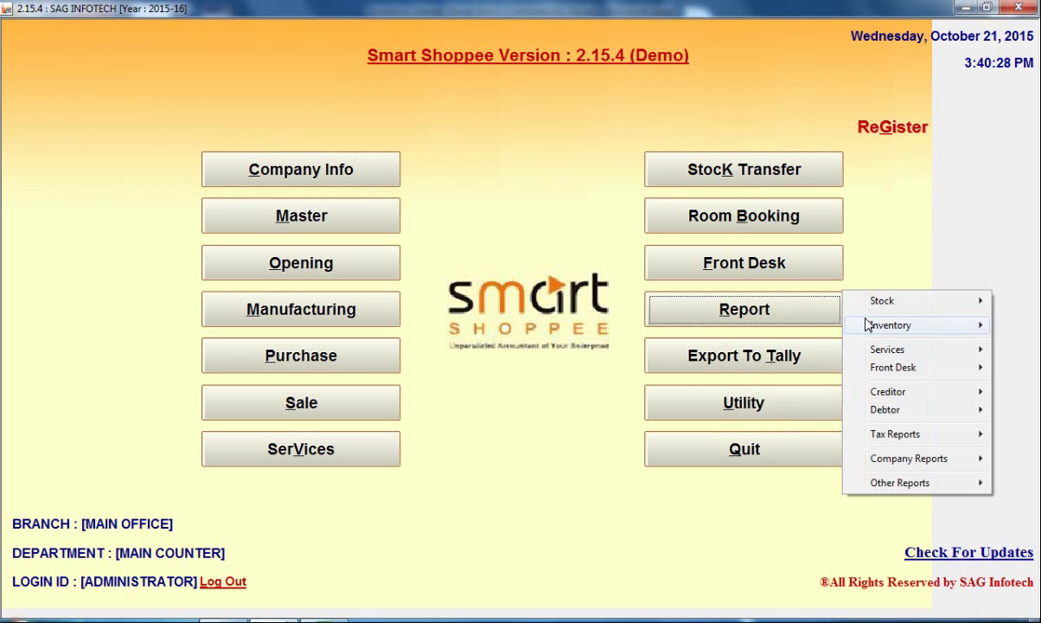
{"action": "mouse_move", "coordinate": [805, 378]}
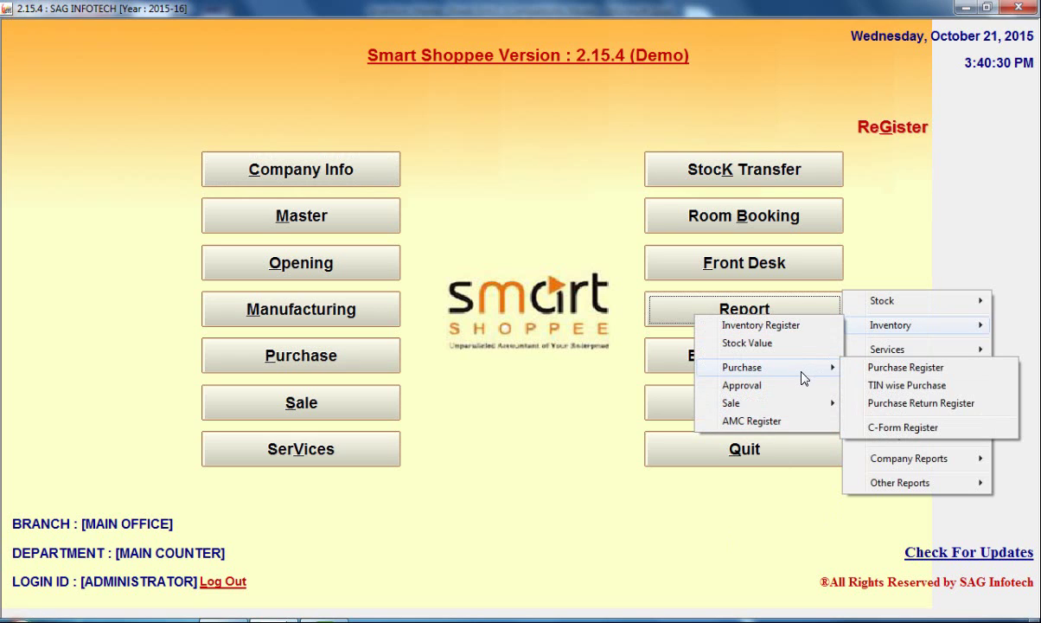
{"action": "left_click", "coordinate": [895, 368]}
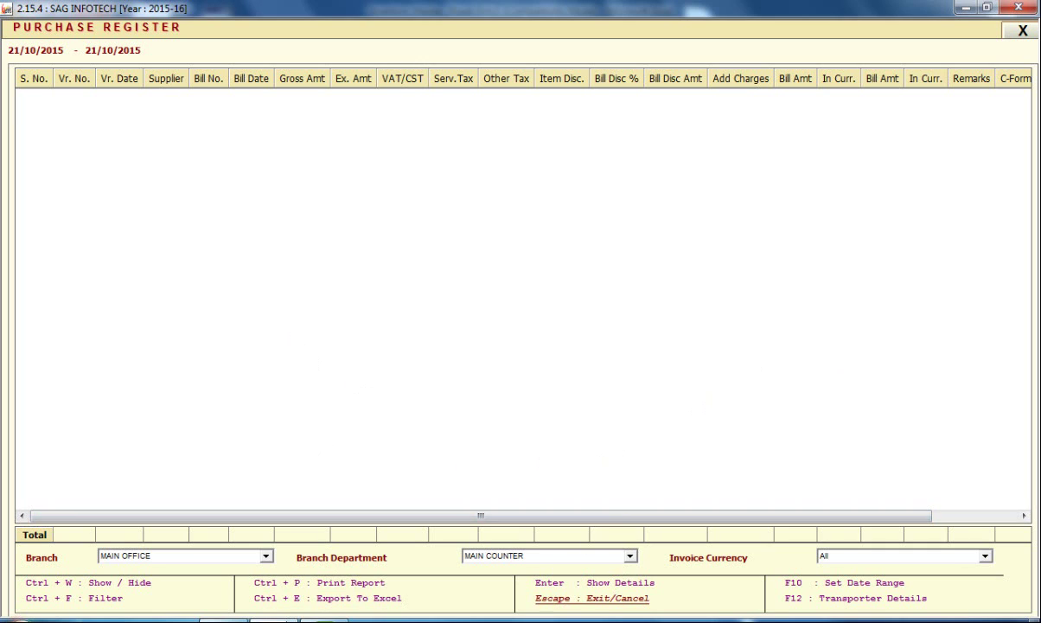
{"action": "left_click", "coordinate": [592, 597]}
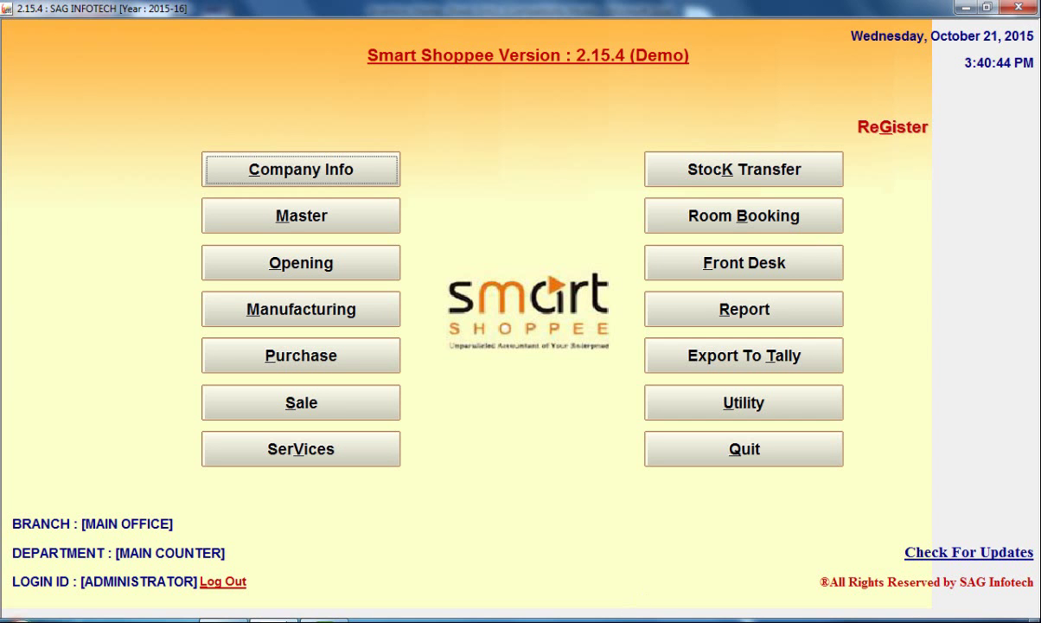
Browse the Services, Inventory, Creditor and Tax report categories, ending on Company Reports' dues reports
{"action": "left_click", "coordinate": [681, 310]}
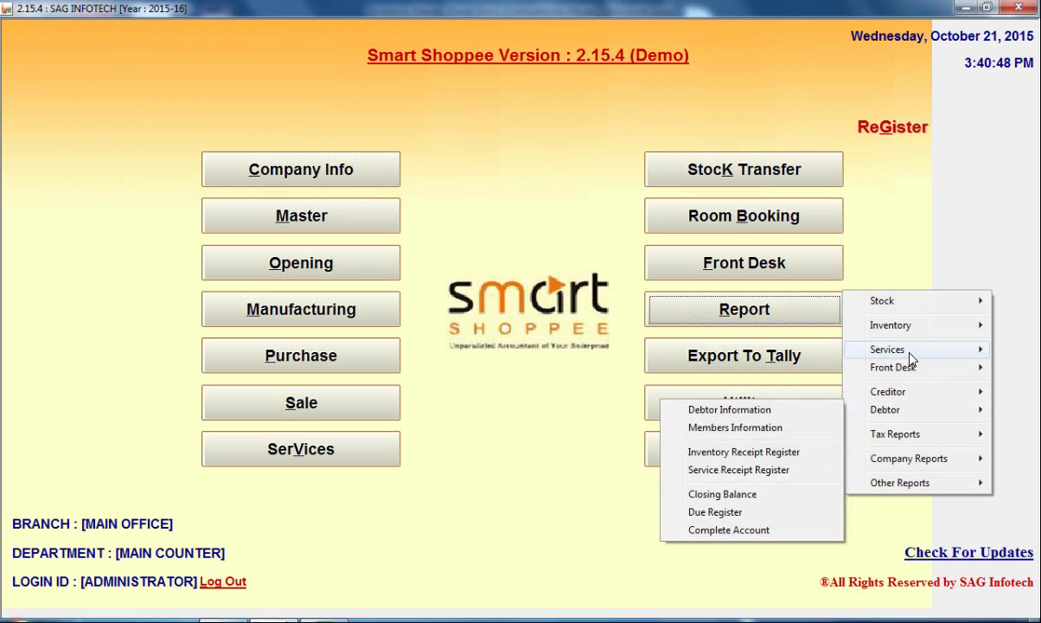
{"action": "mouse_move", "coordinate": [909, 356]}
{"action": "mouse_move", "coordinate": [909, 396]}
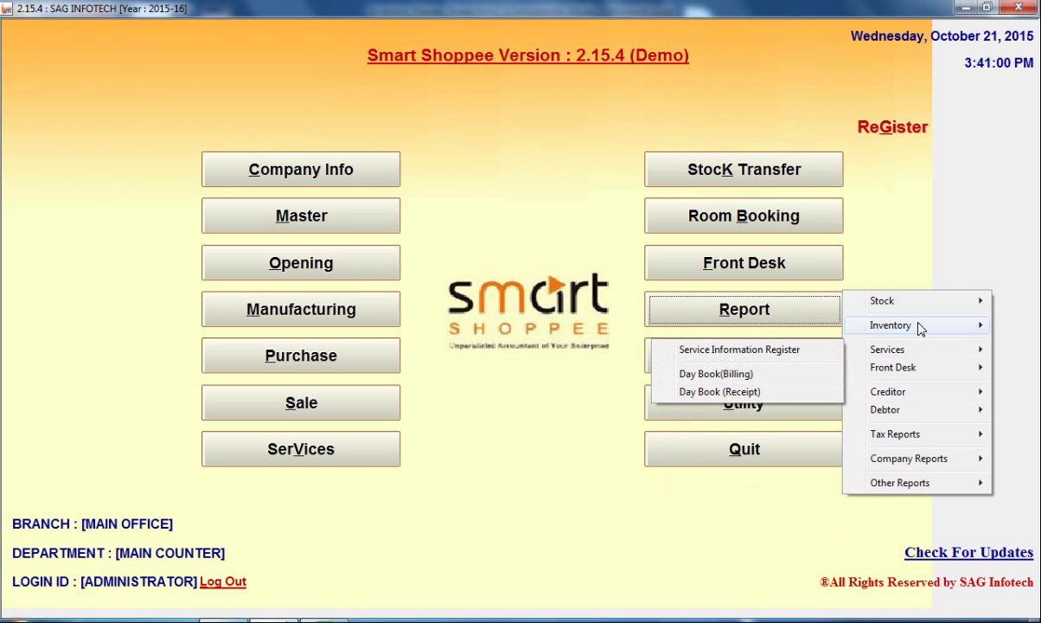
{"action": "mouse_move", "coordinate": [912, 327]}
{"action": "mouse_move", "coordinate": [791, 365]}
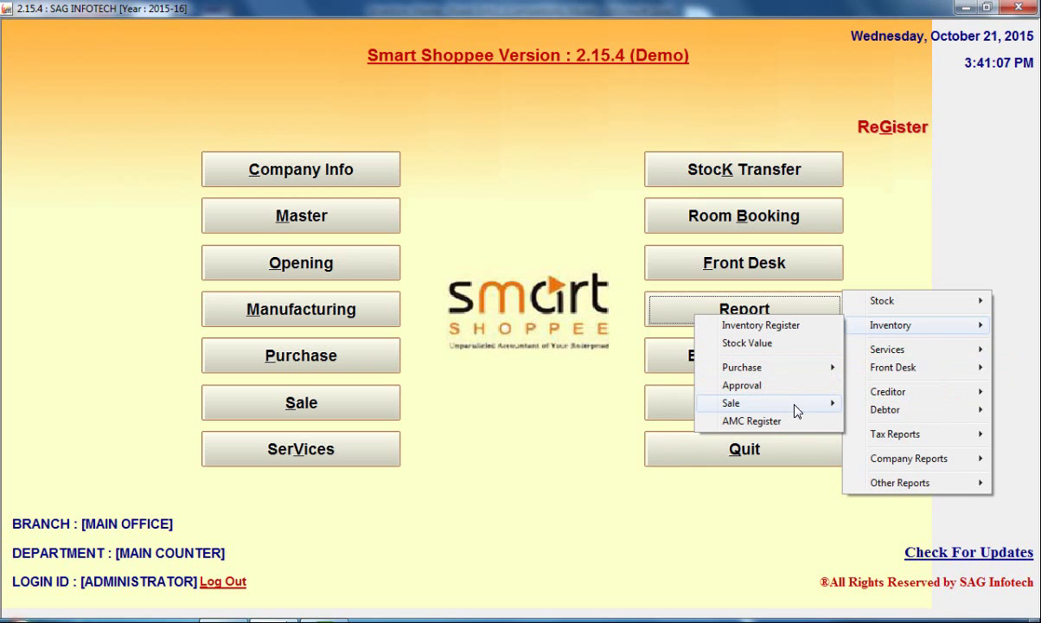
{"action": "mouse_move", "coordinate": [797, 411]}
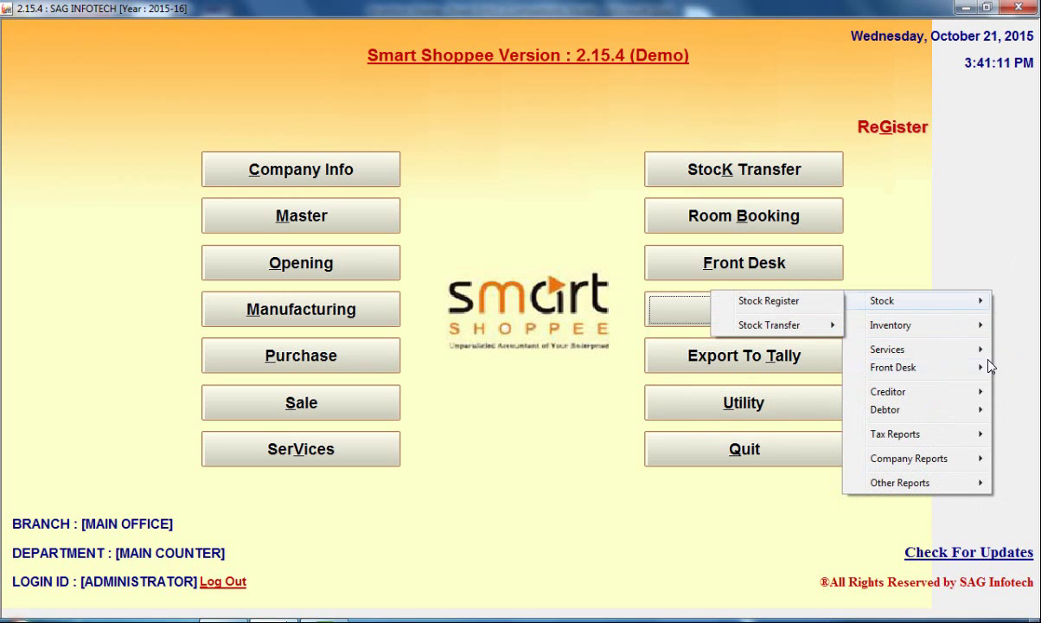
{"action": "mouse_move", "coordinate": [983, 403]}
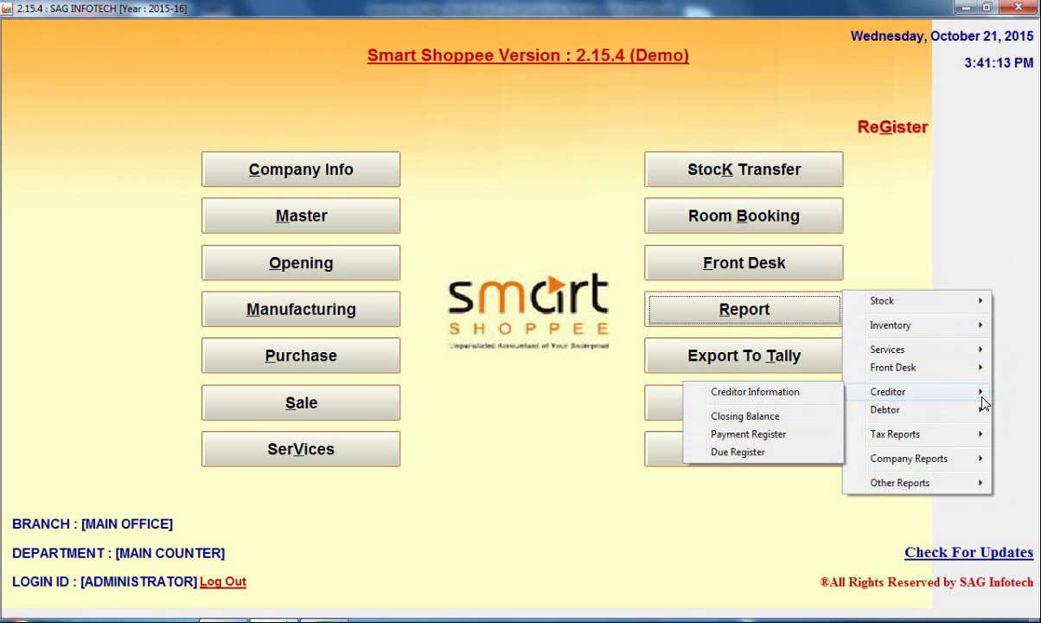
{"action": "mouse_move", "coordinate": [913, 434]}
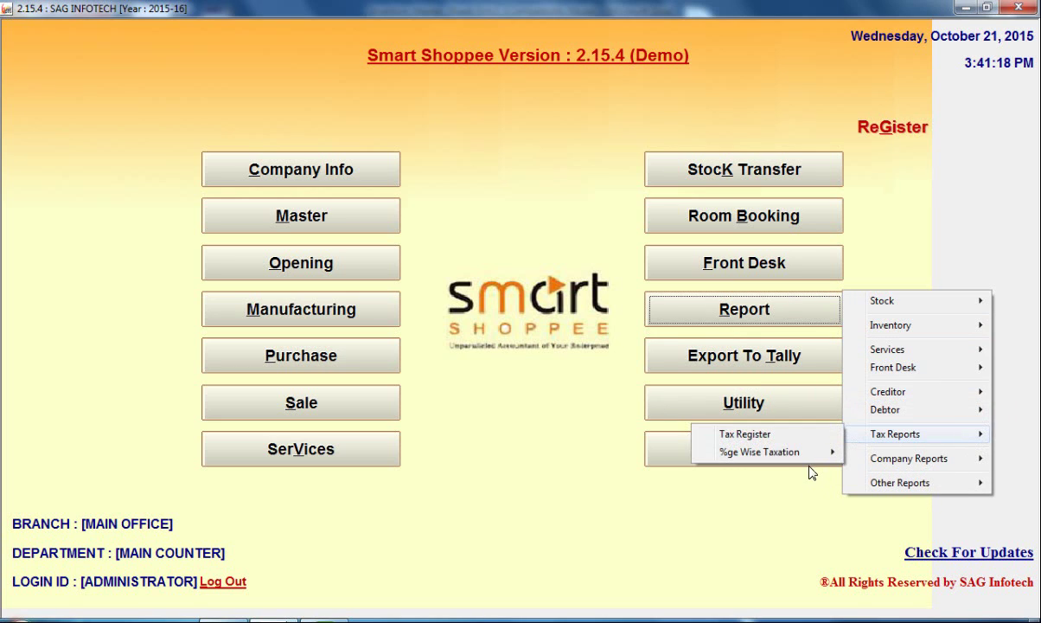
{"action": "mouse_move", "coordinate": [895, 465]}
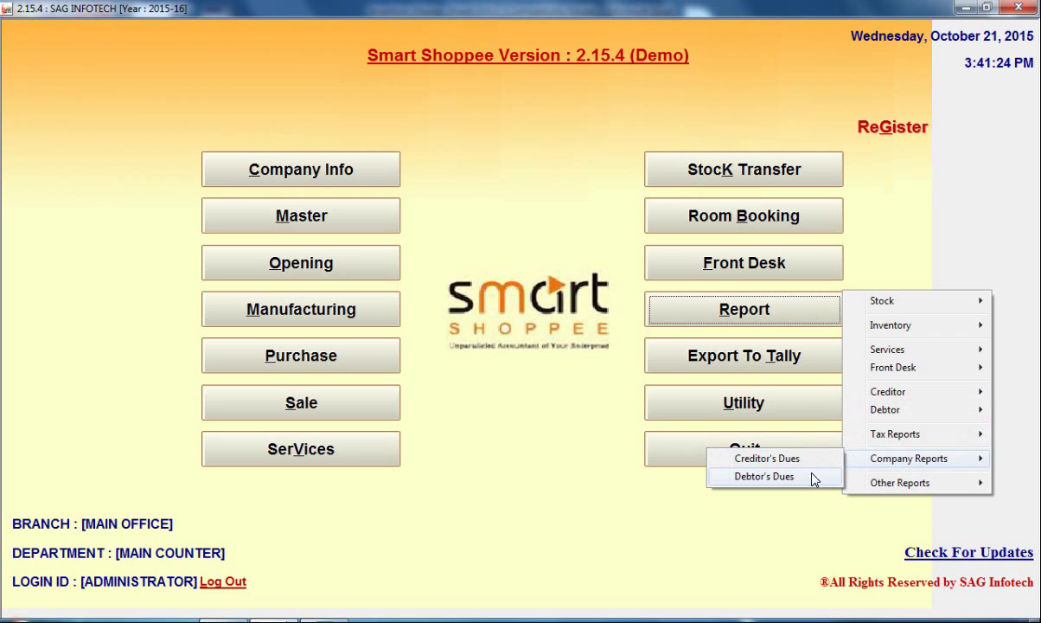
Open Other Reports > User Logger, list ADMINISTRATOR's activity entries, then exit
{"action": "mouse_move", "coordinate": [880, 494]}
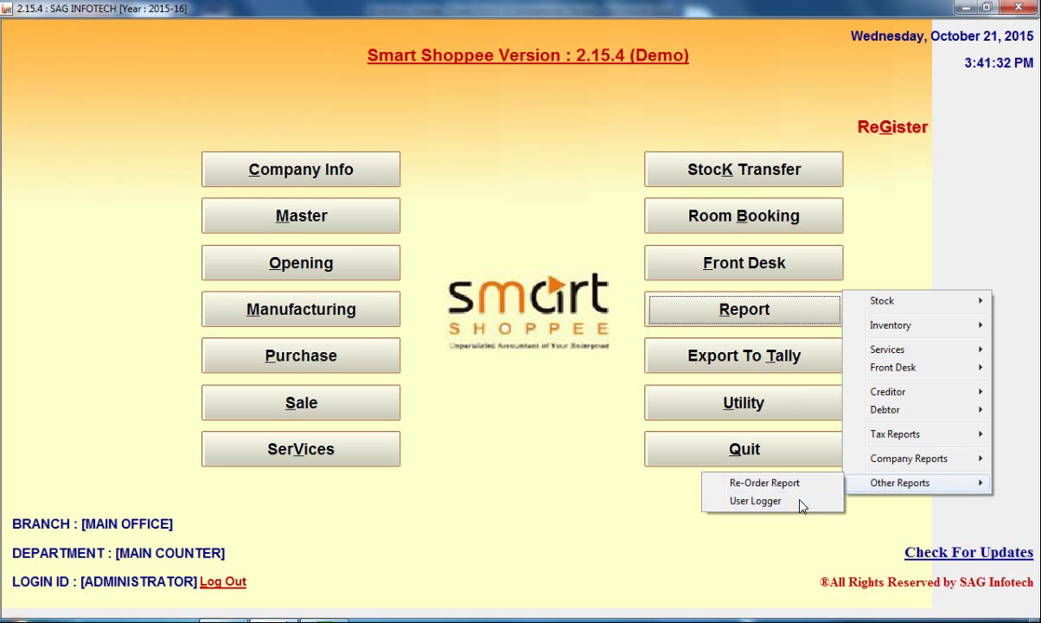
{"action": "left_click", "coordinate": [800, 505]}
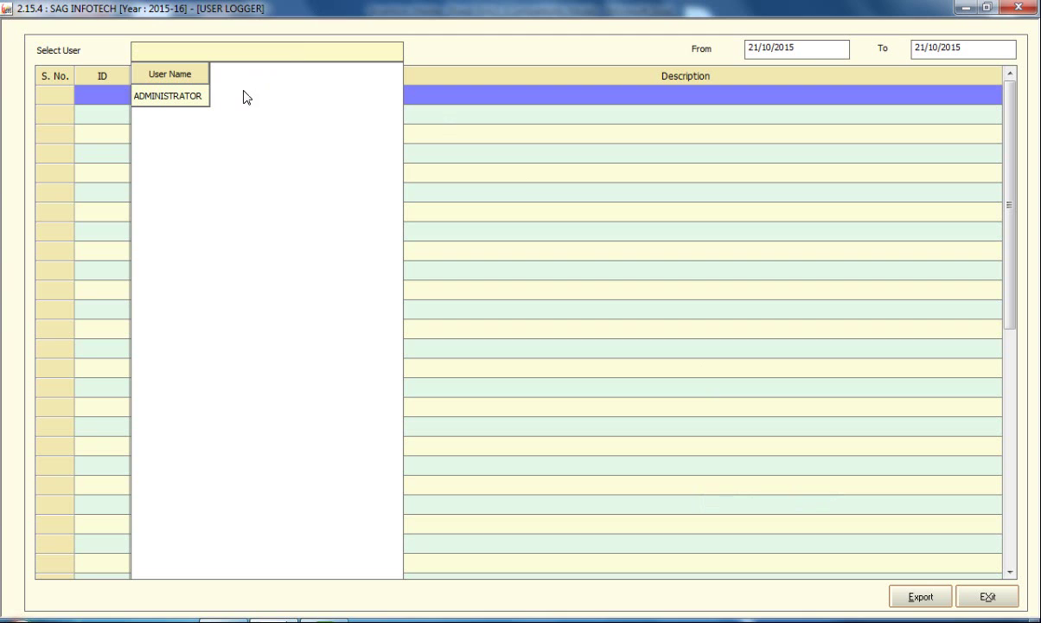
{"action": "left_click", "coordinate": [198, 97]}
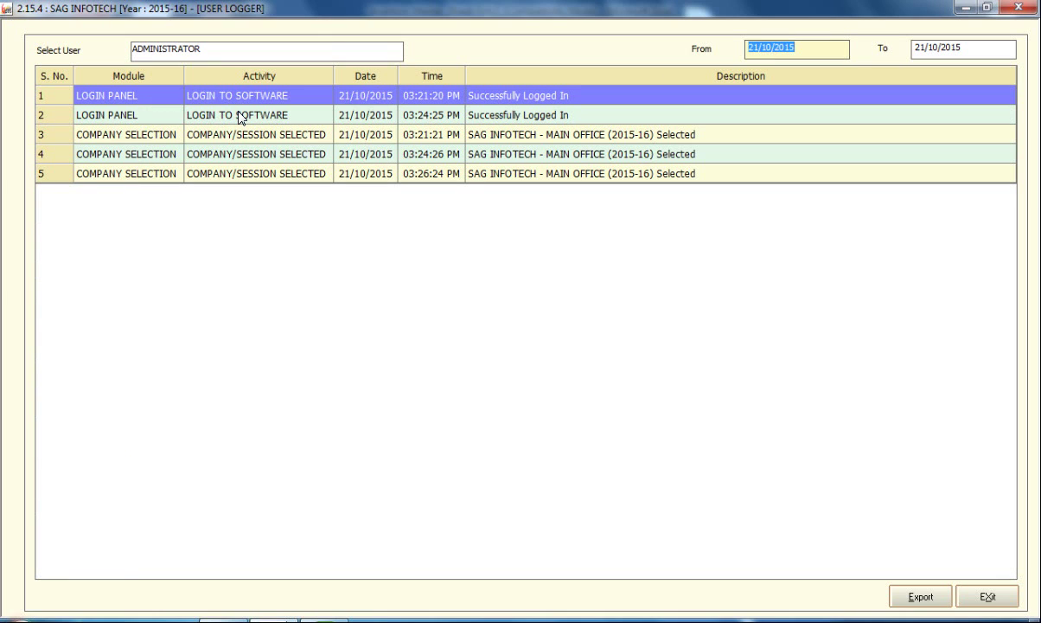
{"action": "left_click", "coordinate": [990, 597]}
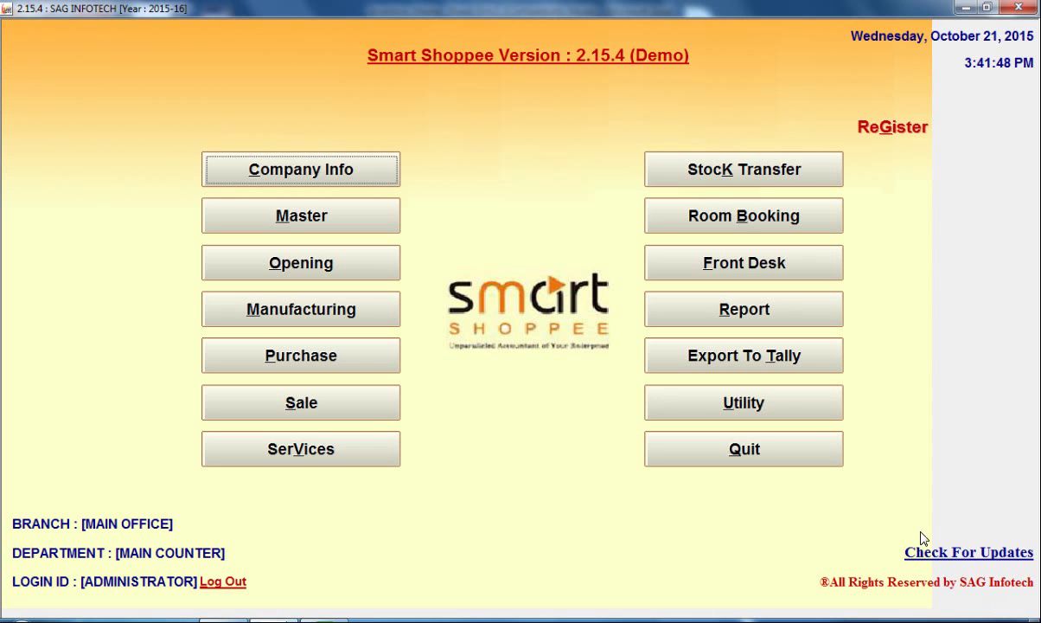
Look at the Report and Tally export options, then bring up Utility > Barcode
{"action": "left_click", "coordinate": [800, 311]}
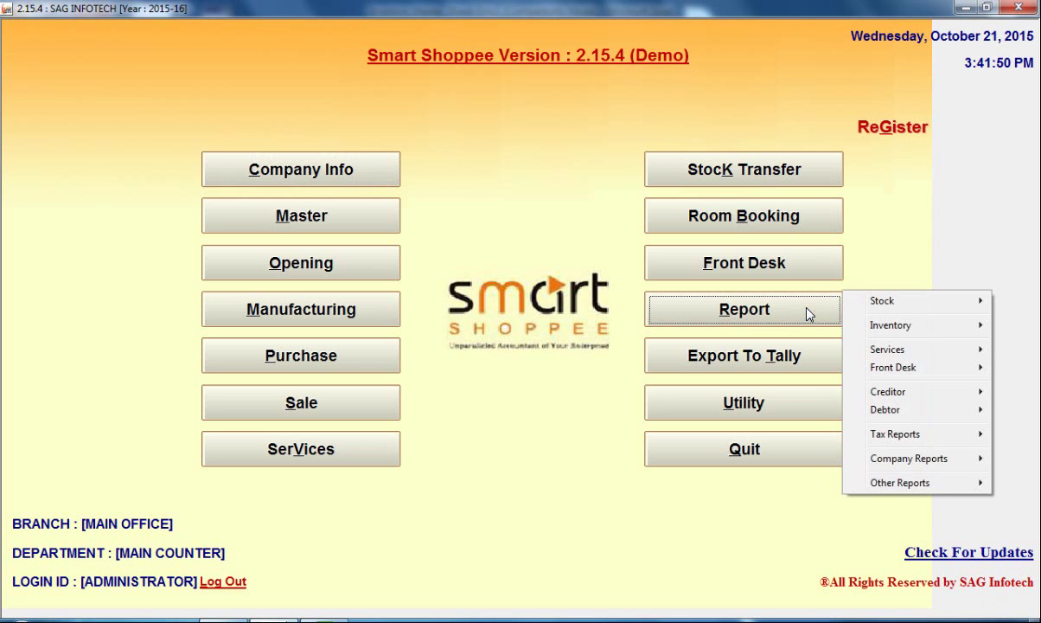
{"action": "left_click", "coordinate": [769, 364]}
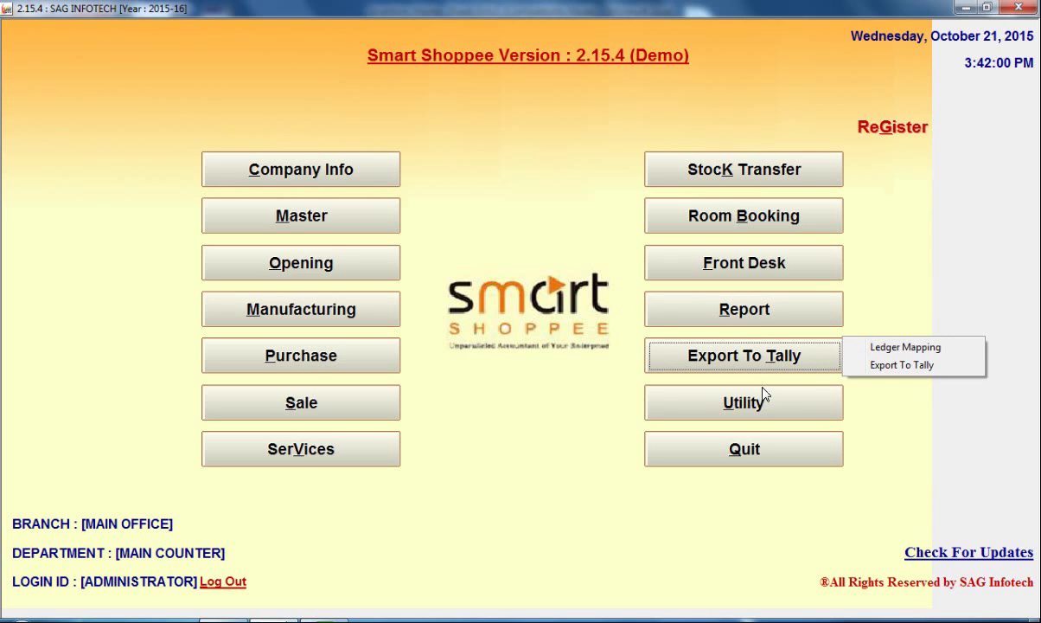
{"action": "left_click", "coordinate": [764, 402]}
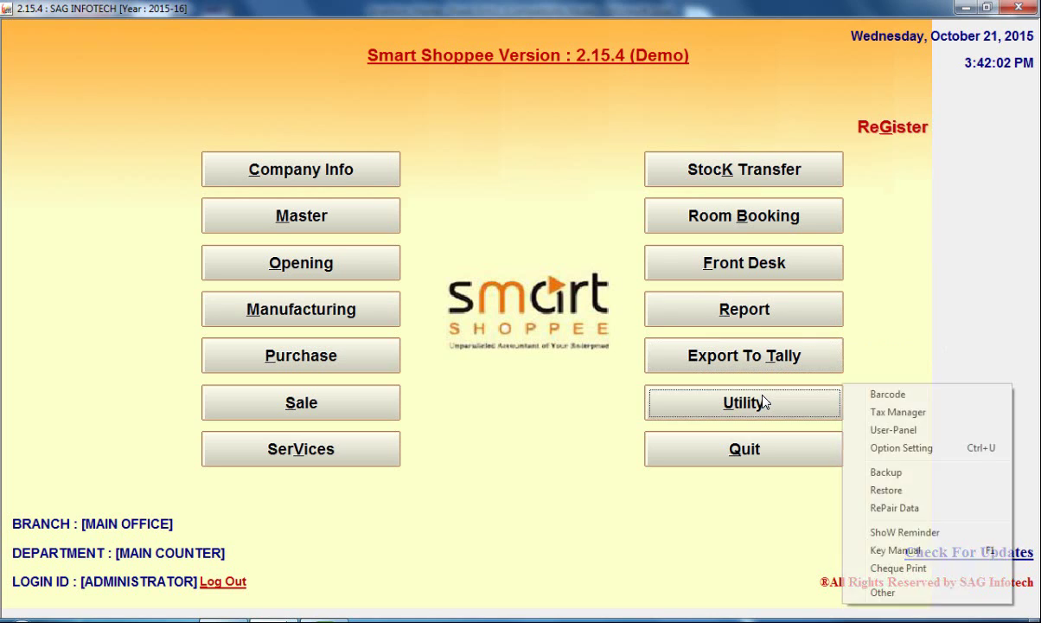
{"action": "left_click", "coordinate": [870, 399]}
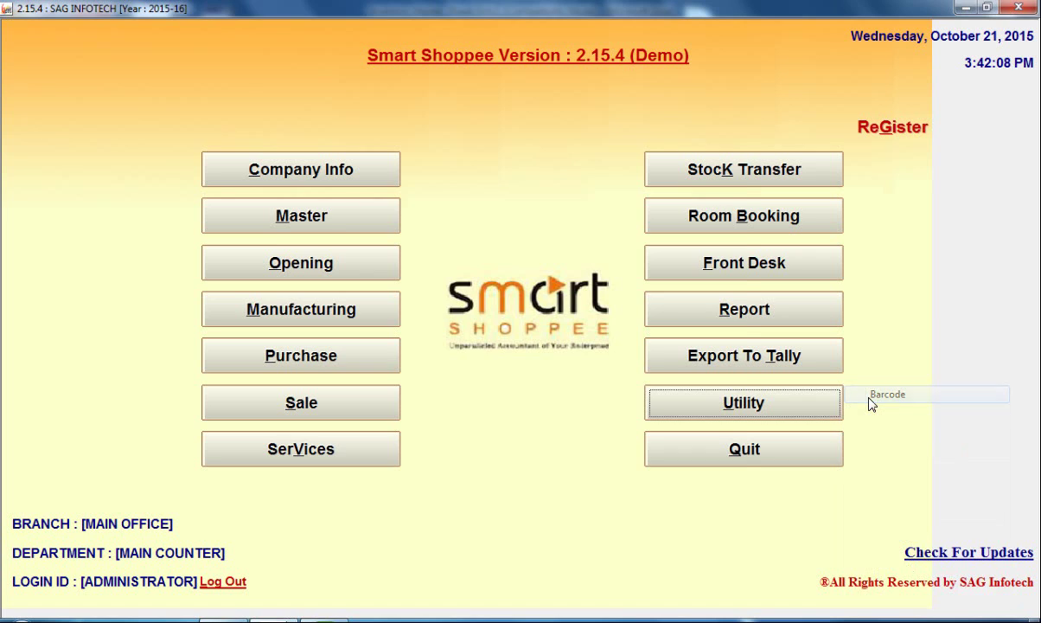
Open and exit Barcode Setting, then Barcode Printing listing the two DELL items
{"action": "left_click", "coordinate": [554, 298]}
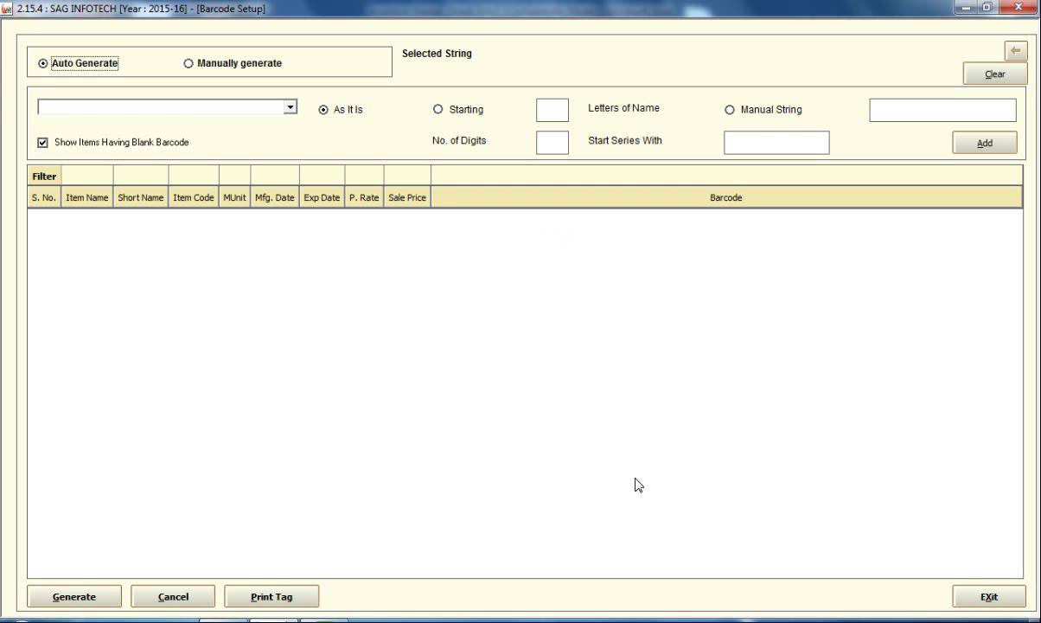
{"action": "left_click", "coordinate": [986, 597]}
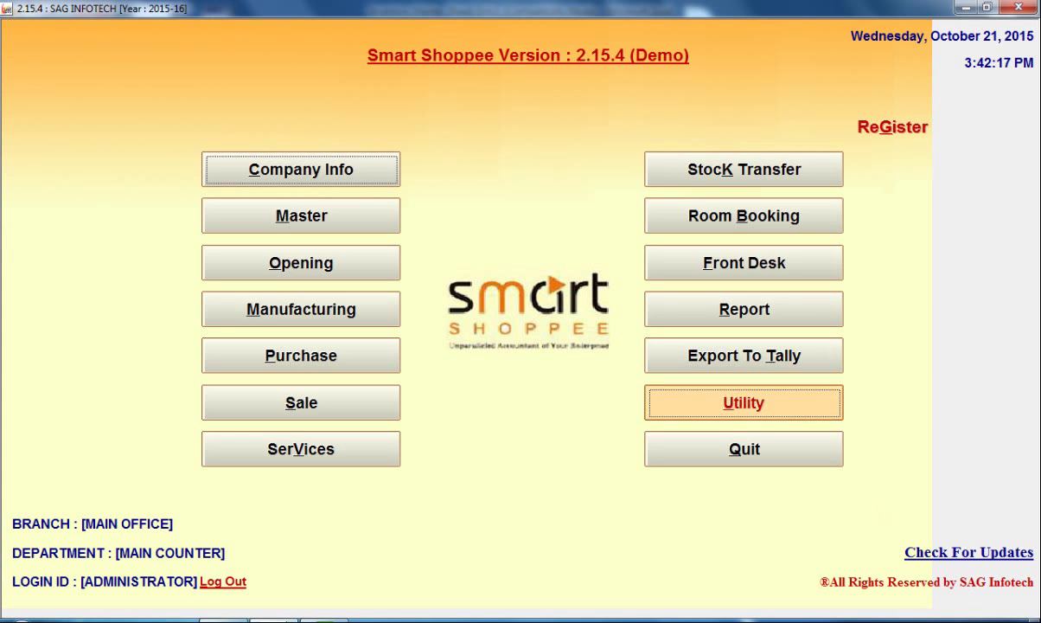
{"action": "left_click", "coordinate": [768, 405]}
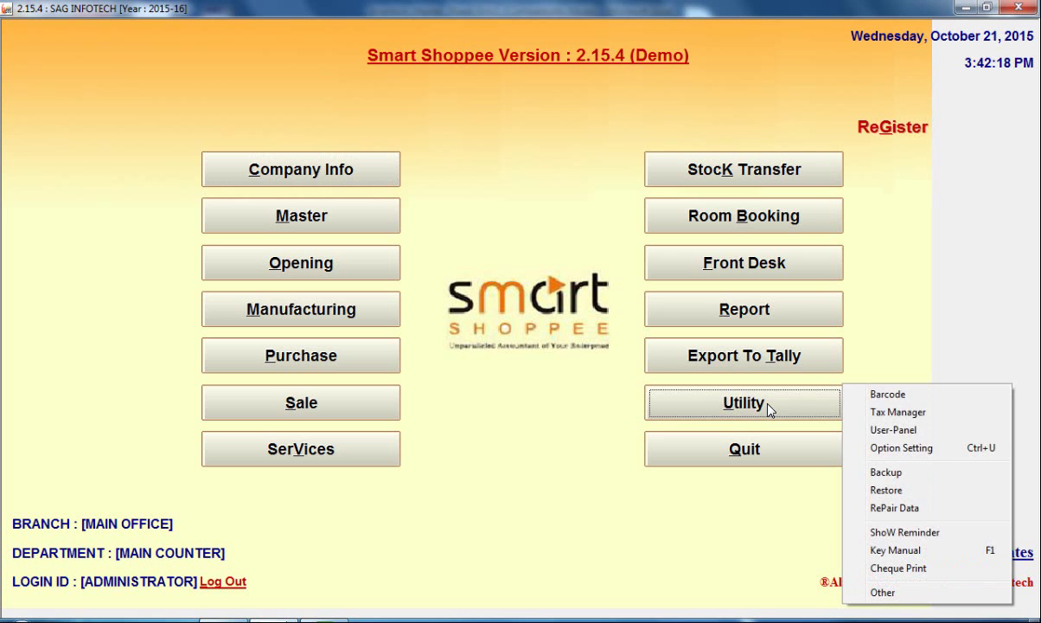
{"action": "left_click", "coordinate": [882, 398]}
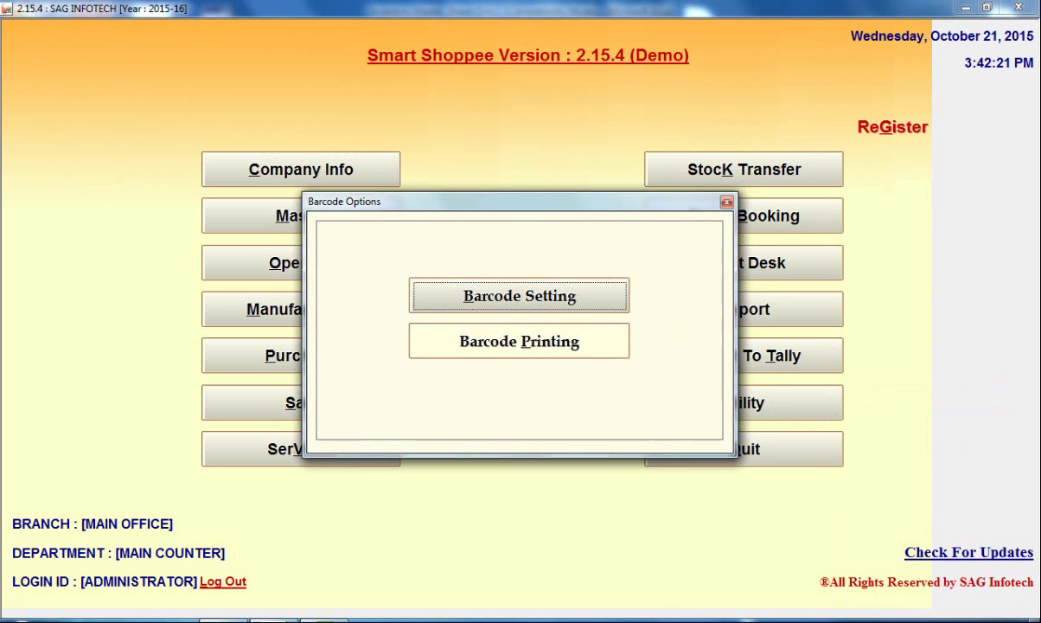
{"action": "left_click", "coordinate": [600, 352]}
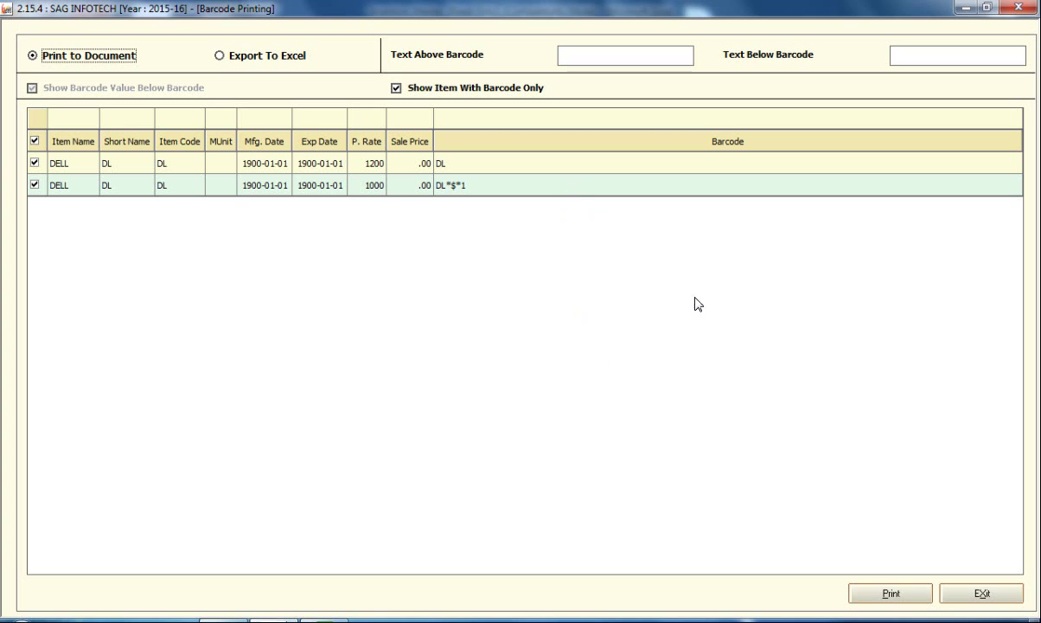
{"action": "left_click", "coordinate": [977, 595]}
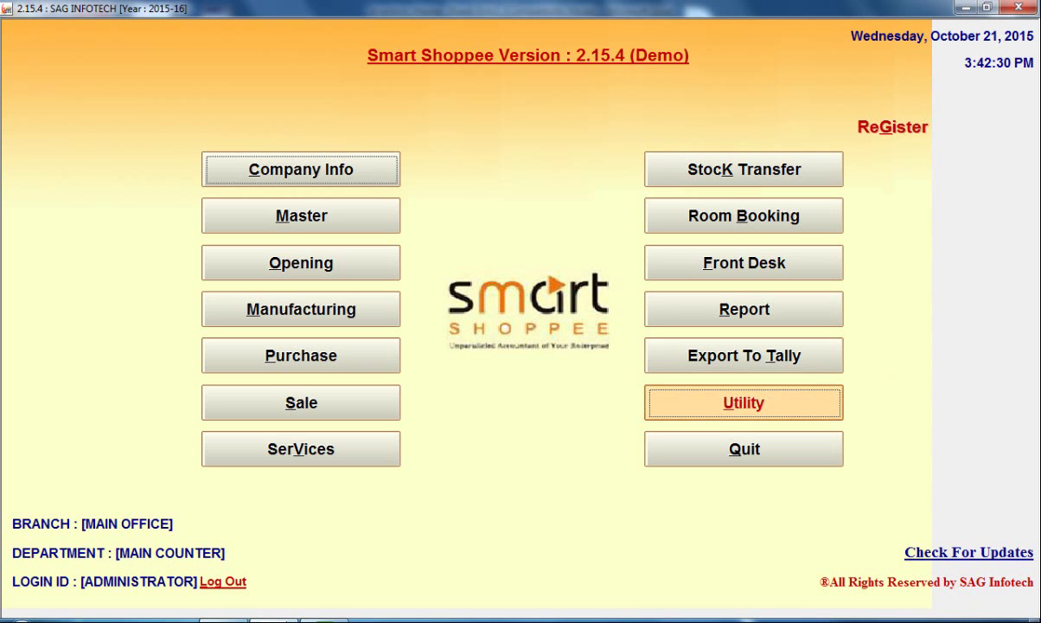
Open Utility > Tax Manager, check the Amount Rounded As choices for the 0.00% VAT, then exit
{"action": "left_click", "coordinate": [808, 413]}
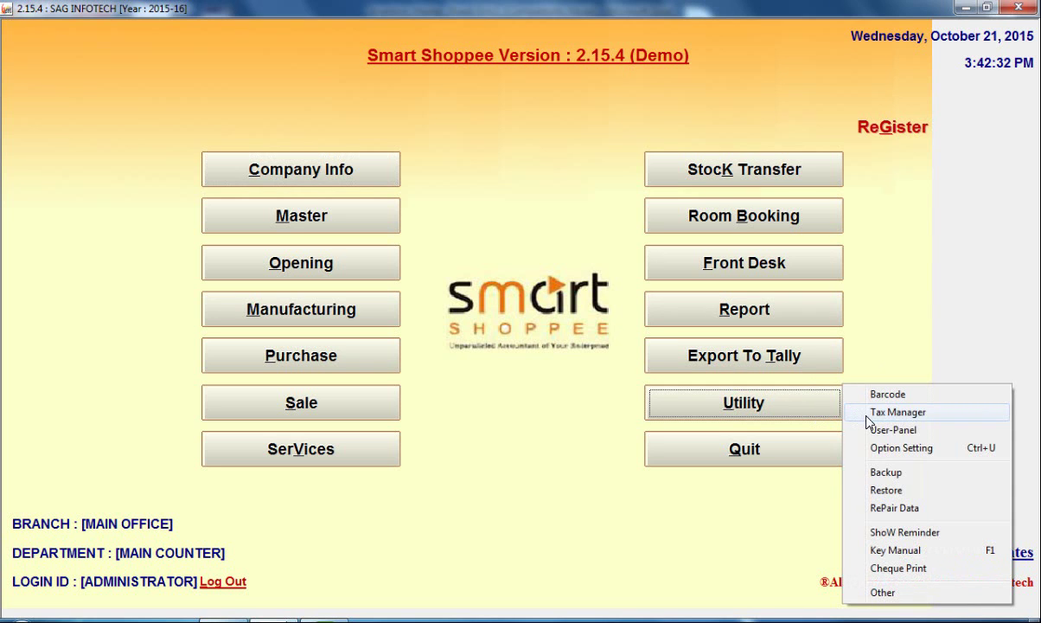
{"action": "left_click", "coordinate": [868, 415]}
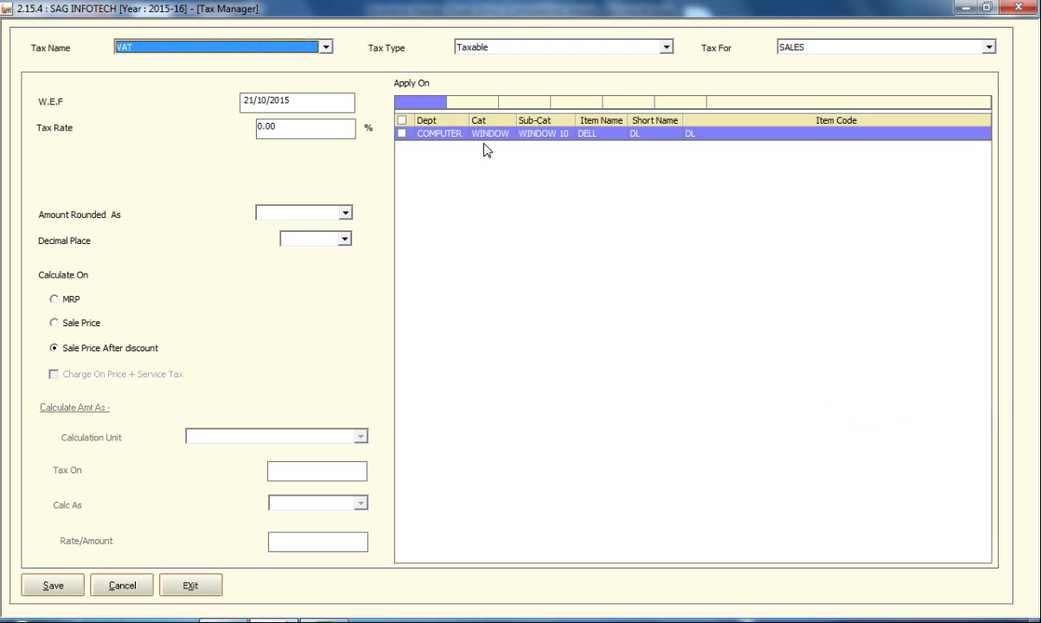
{"action": "left_click", "coordinate": [340, 213]}
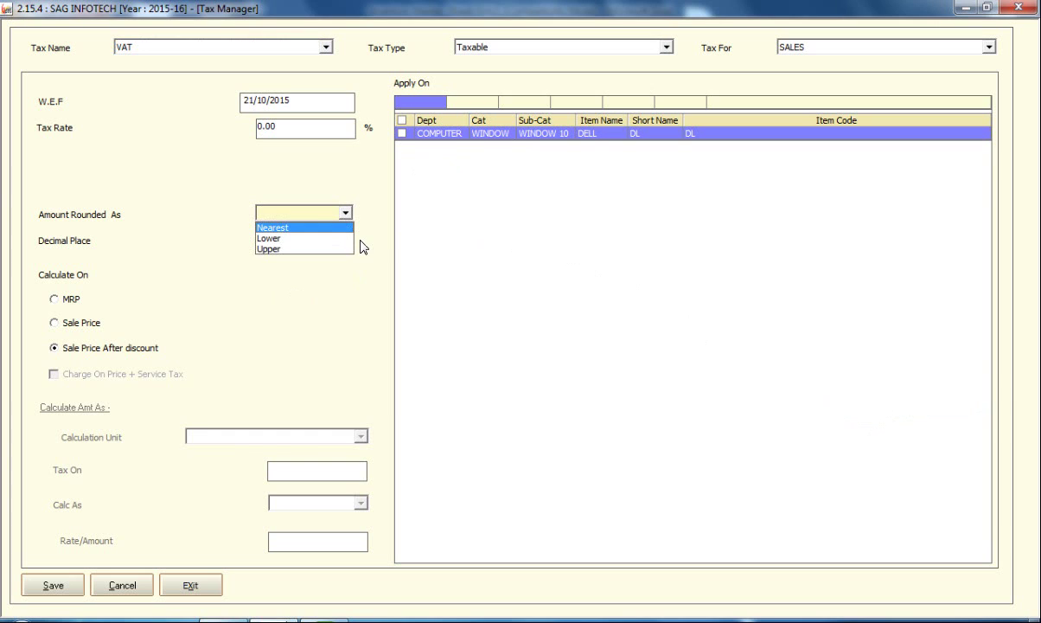
{"action": "left_click", "coordinate": [362, 247]}
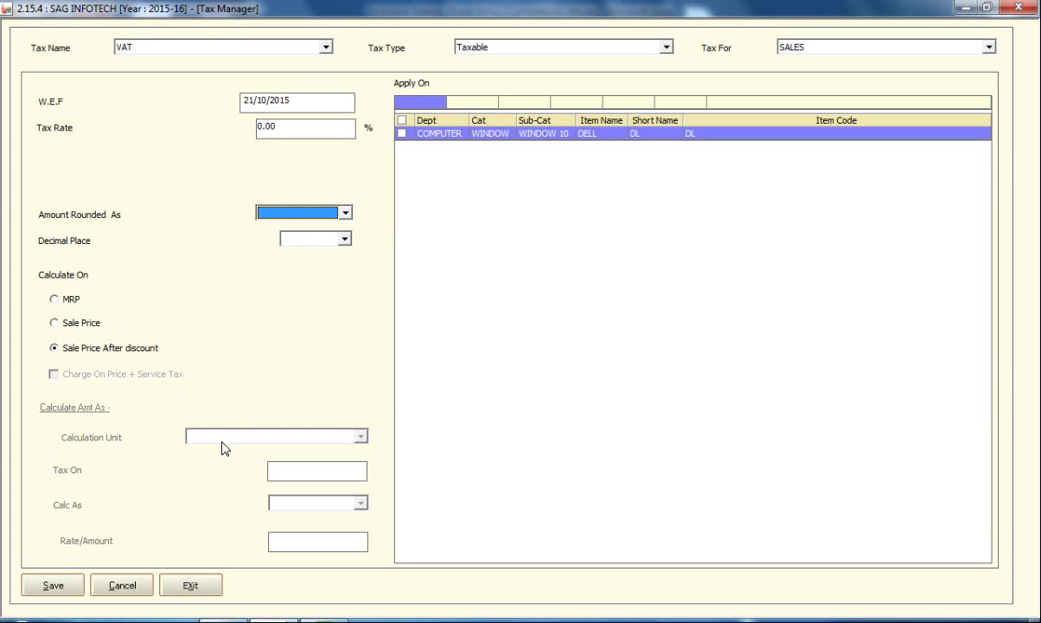
{"action": "left_click", "coordinate": [204, 586]}
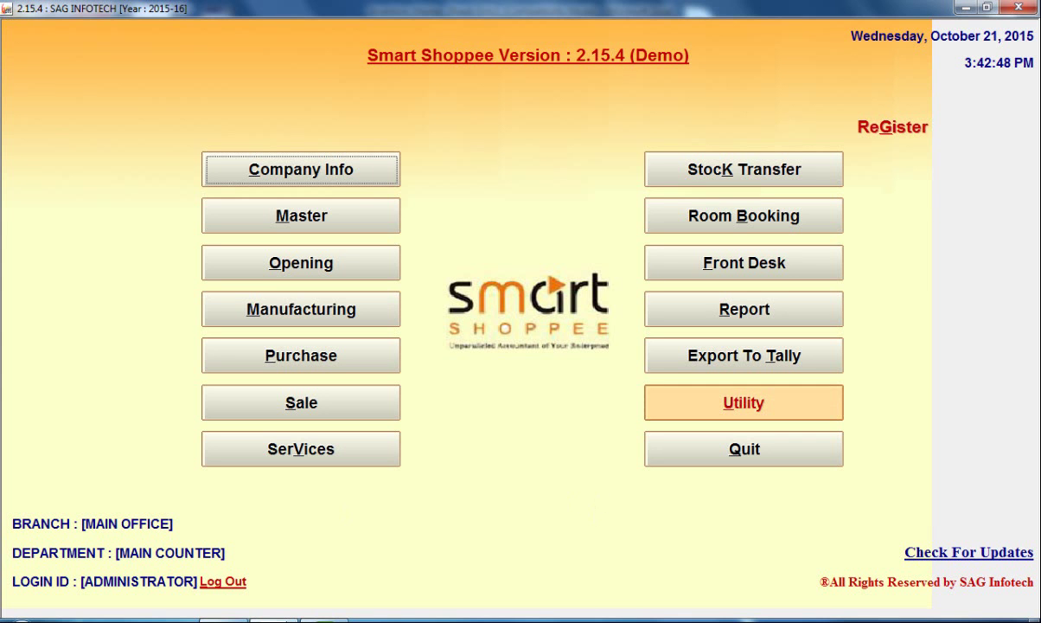
{"action": "left_click", "coordinate": [744, 402]}
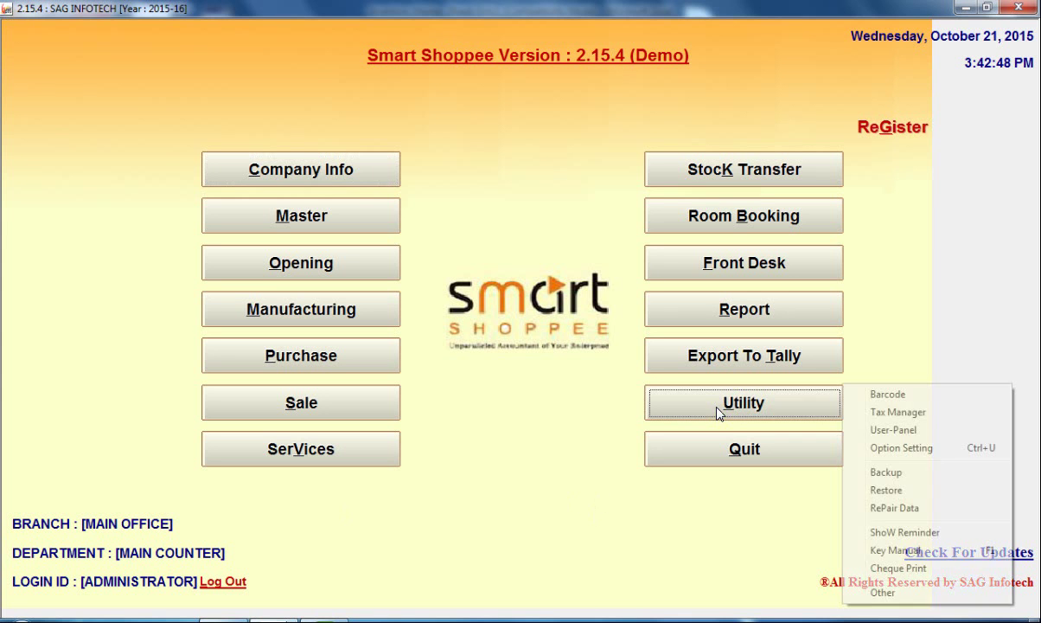
In User-Panel > Manage User, start and cancel a new user, then exit UserMaster
{"action": "left_click", "coordinate": [866, 432]}
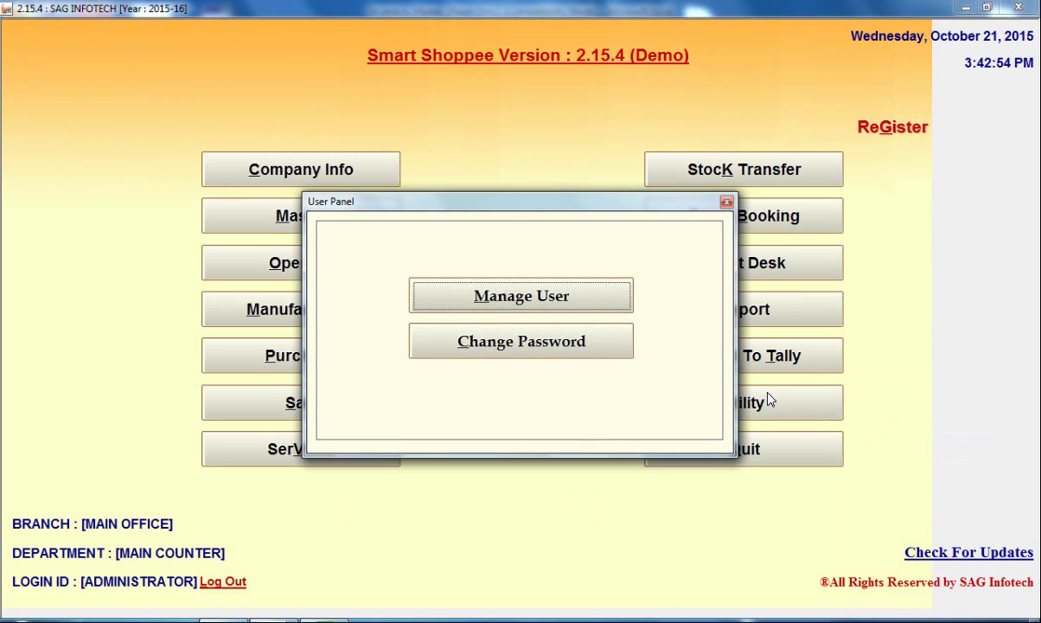
{"action": "left_click", "coordinate": [605, 305]}
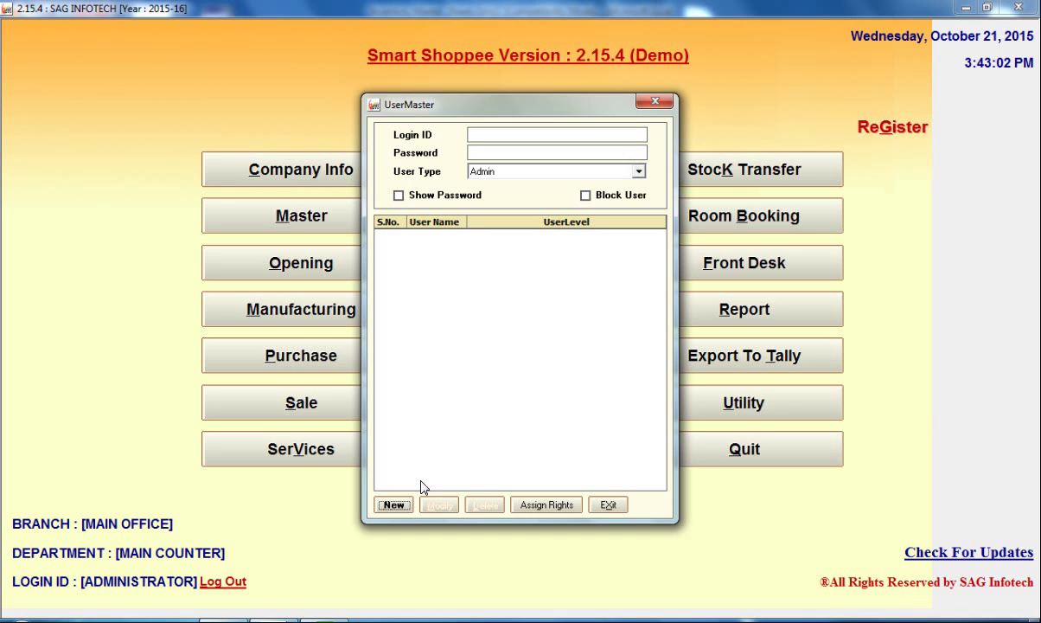
{"action": "left_click", "coordinate": [393, 506]}
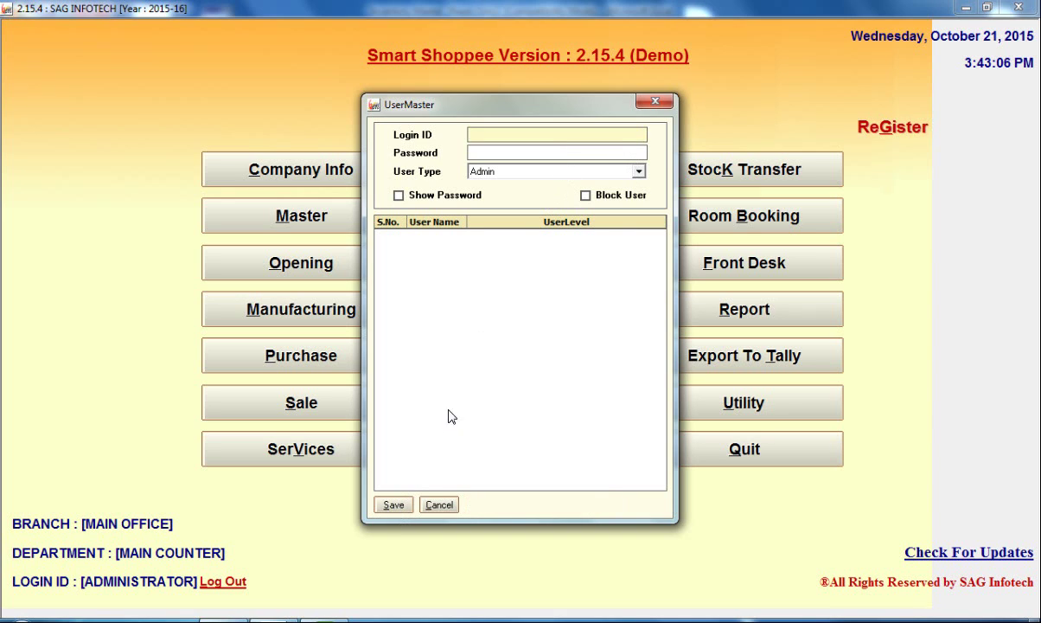
{"action": "left_click", "coordinate": [439, 506]}
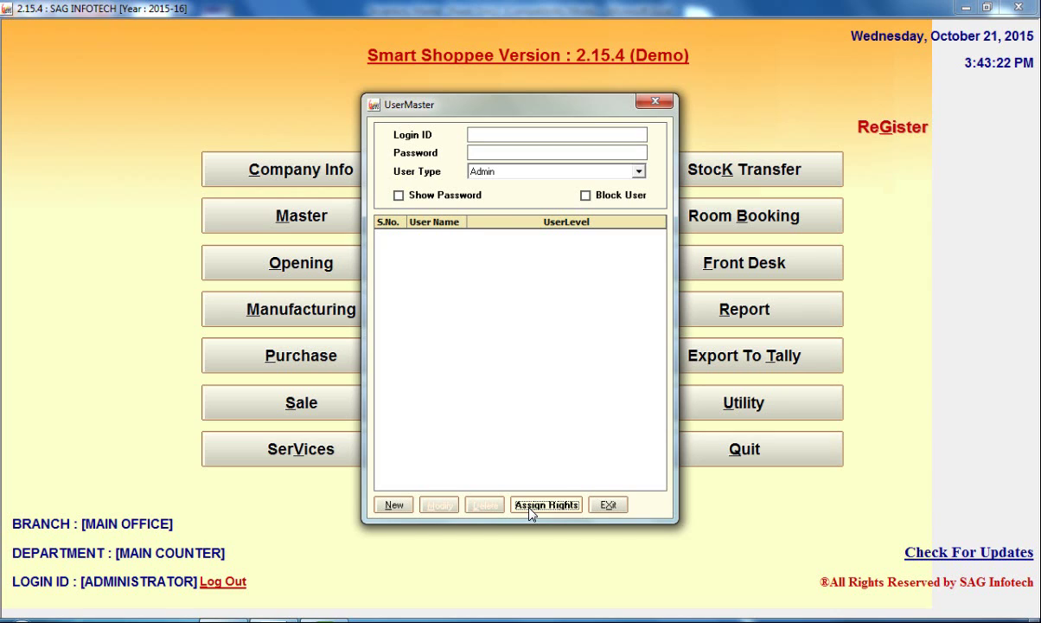
{"action": "left_click", "coordinate": [607, 507]}
{"action": "key", "text": "Down"}
{"action": "key", "text": "Up"}
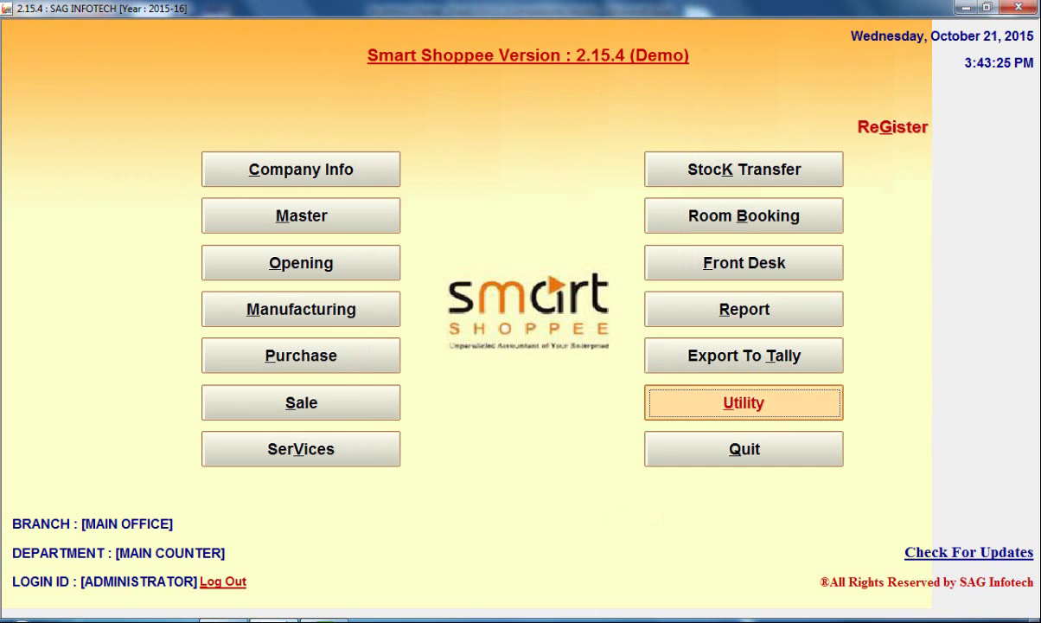
{"action": "left_click", "coordinate": [761, 415]}
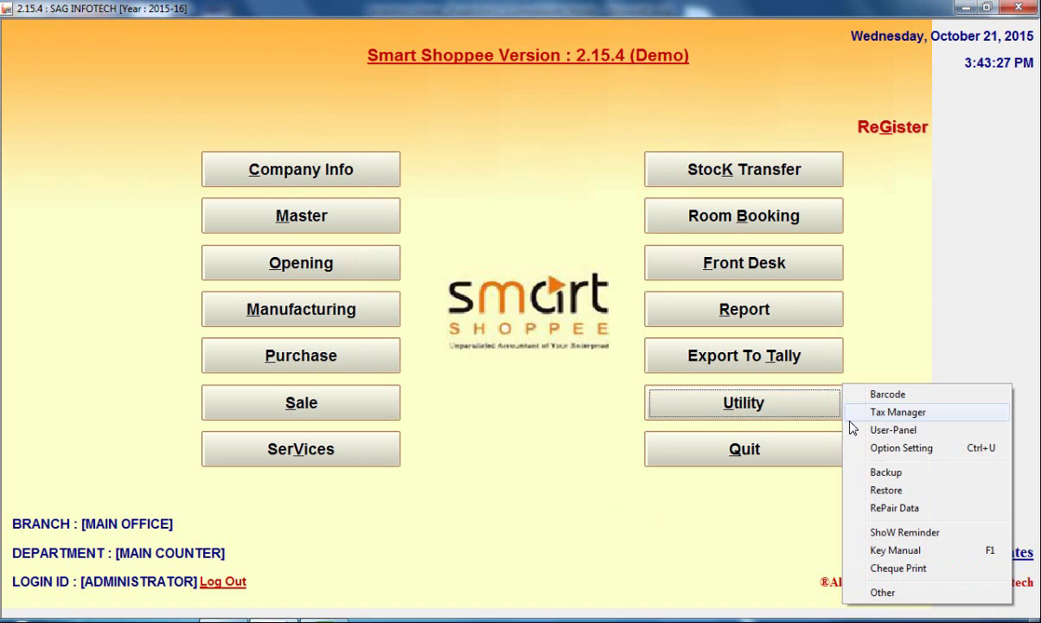
Open the Bill Format Setup from company options and preview the default bill template
{"action": "left_click", "coordinate": [866, 448]}
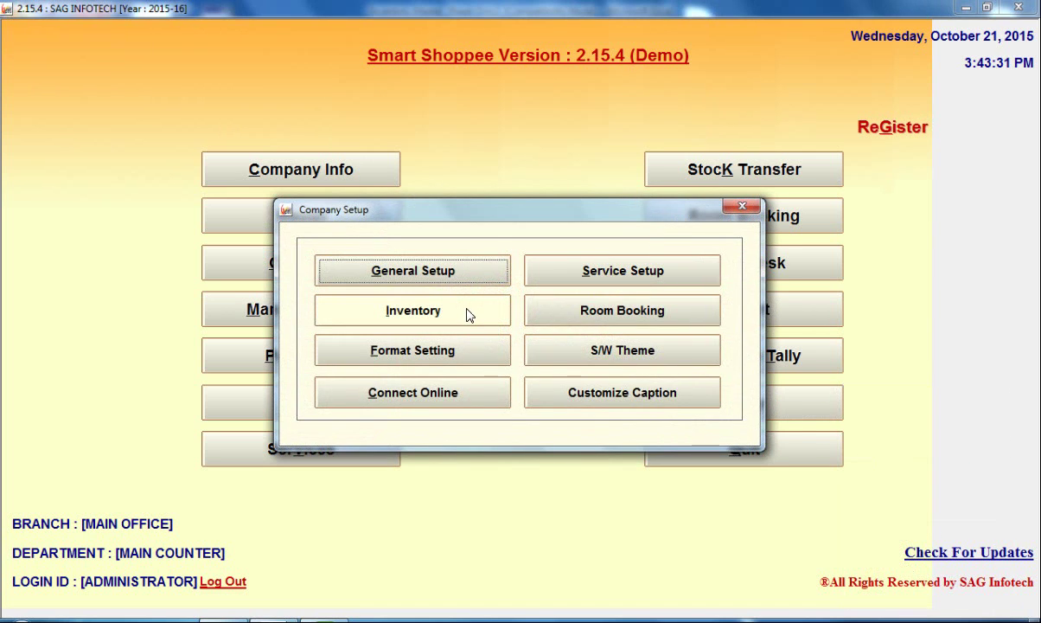
{"action": "left_click", "coordinate": [447, 357]}
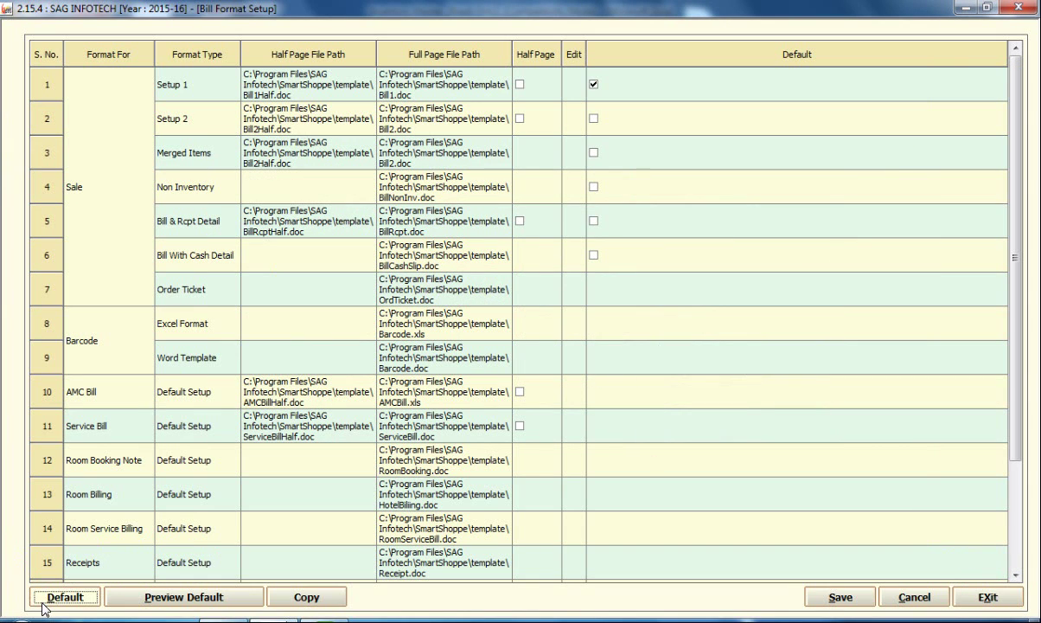
{"action": "left_click", "coordinate": [136, 604]}
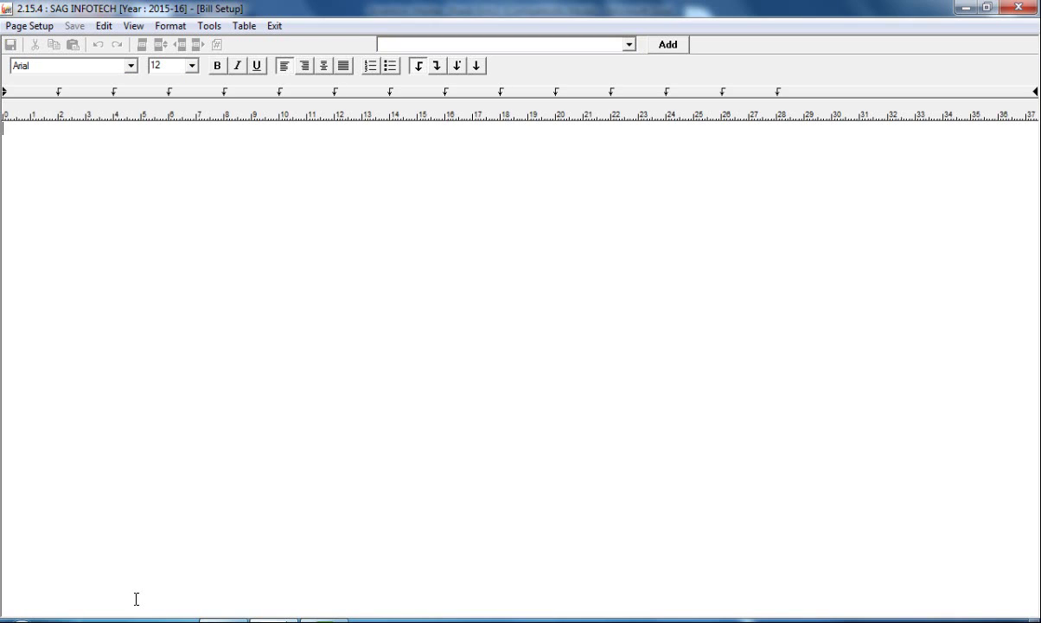
{"action": "left_click", "coordinate": [273, 26]}
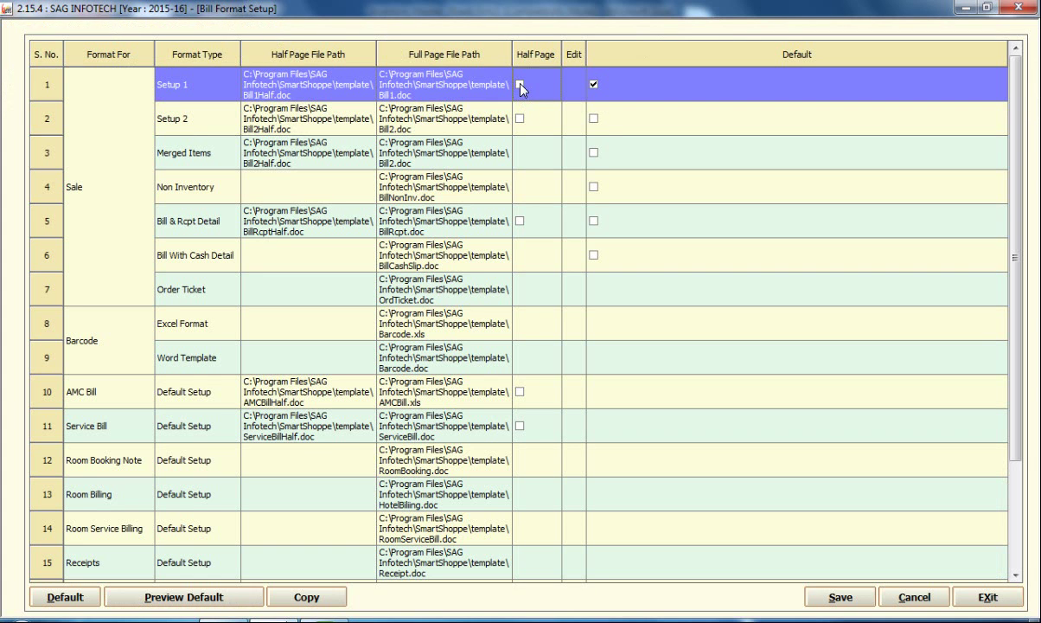
Mark Setup 2 for half-page printing, reset formats to defaults, and preview the VAT invoice template
{"action": "left_click", "coordinate": [522, 119]}
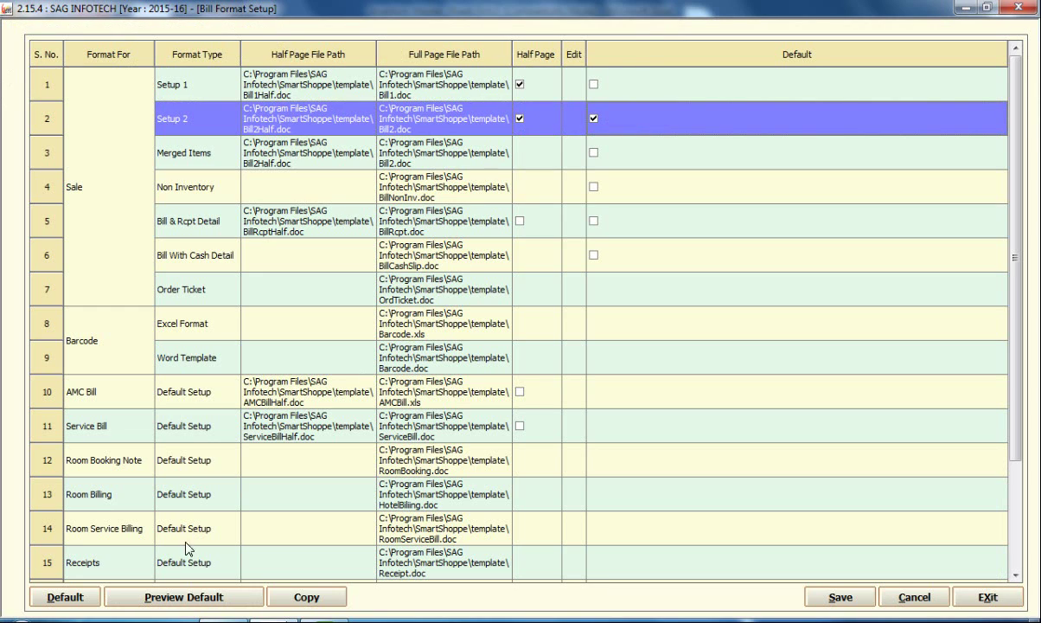
{"action": "left_click", "coordinate": [84, 595]}
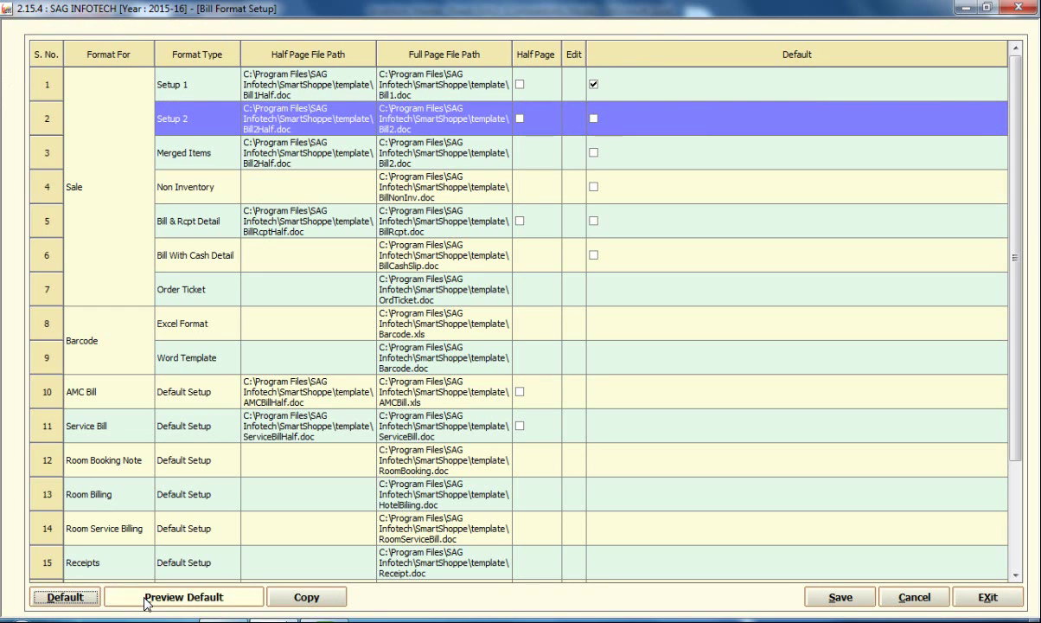
{"action": "left_click", "coordinate": [143, 597]}
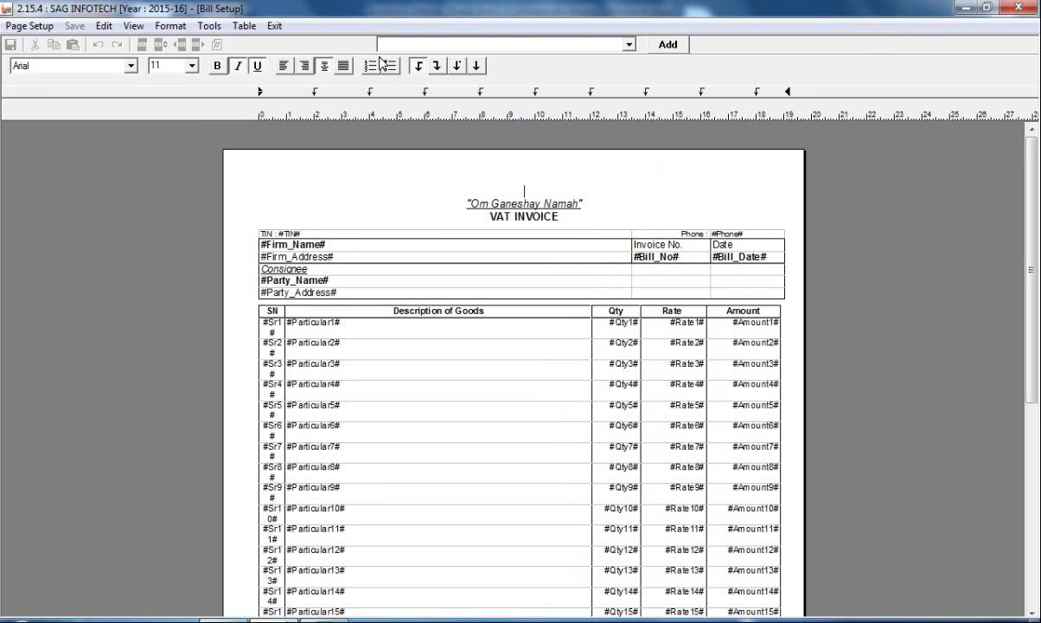
{"action": "left_click", "coordinate": [274, 26]}
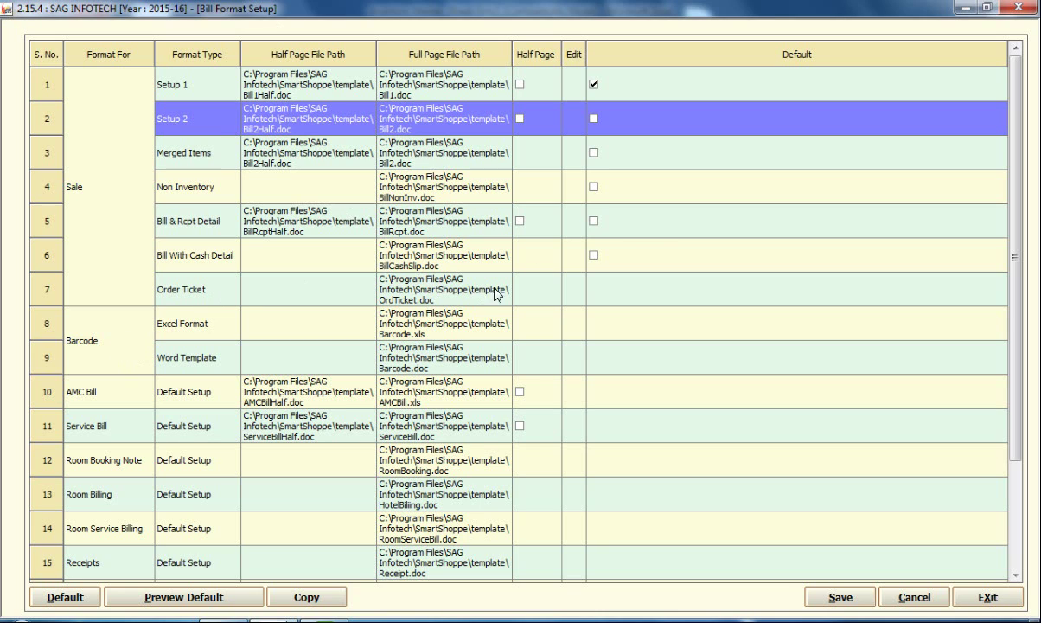
Mark AMC Bill for half-page printing, preview its template, then exit the bill format list
{"action": "left_click", "coordinate": [519, 392]}
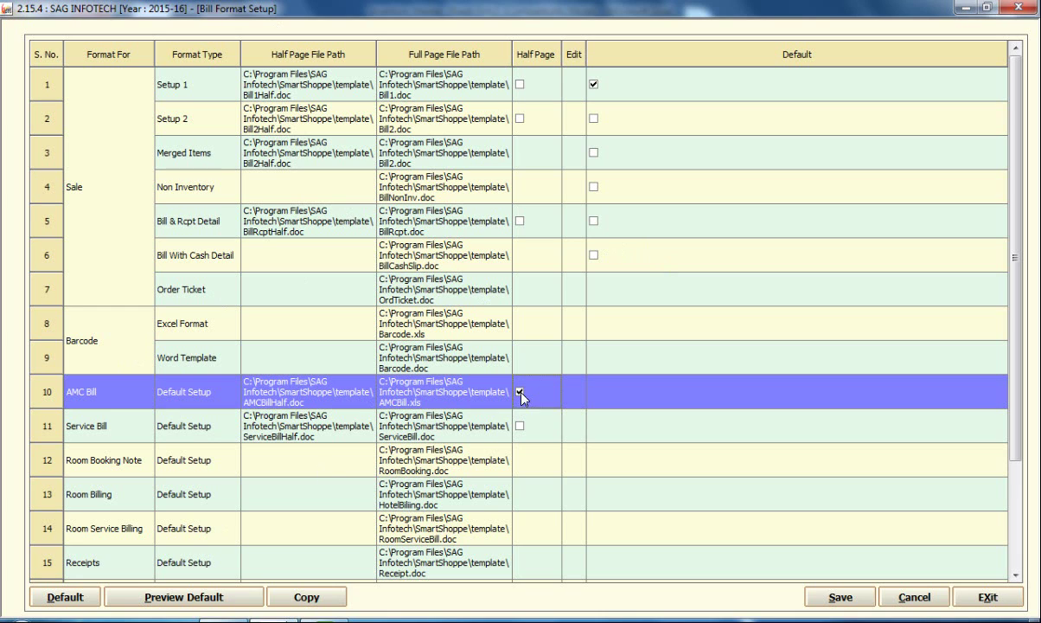
{"action": "left_click", "coordinate": [210, 596]}
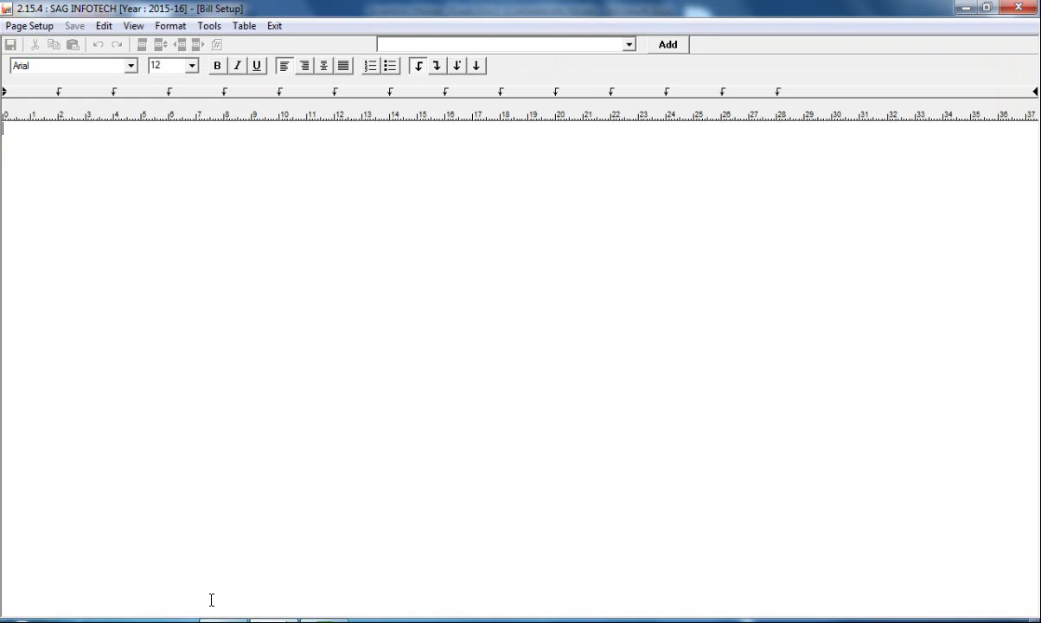
{"action": "left_click", "coordinate": [274, 26]}
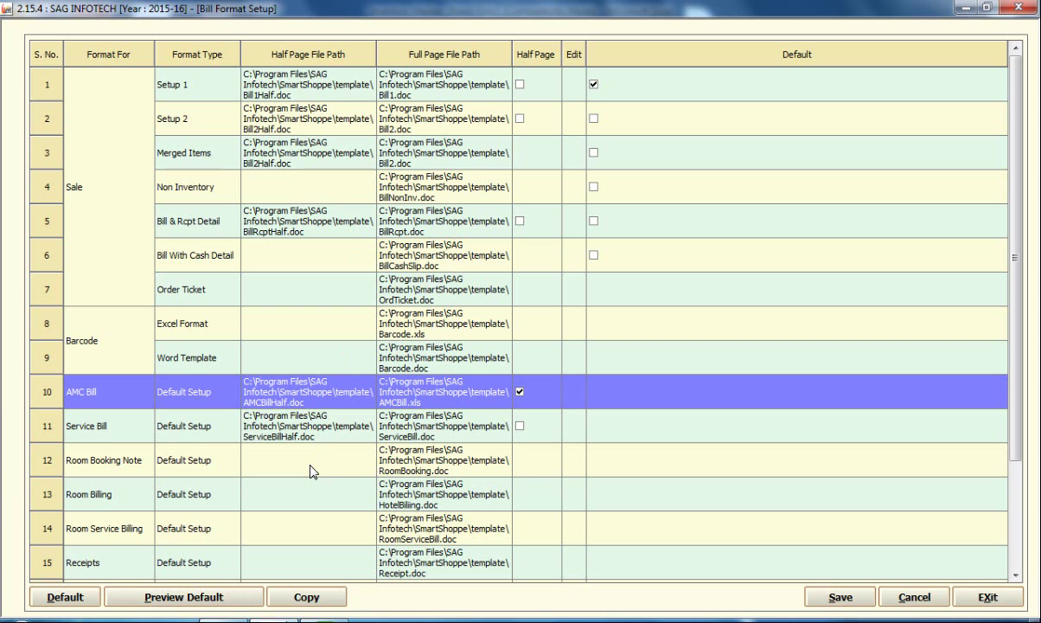
{"action": "left_click", "coordinate": [987, 598]}
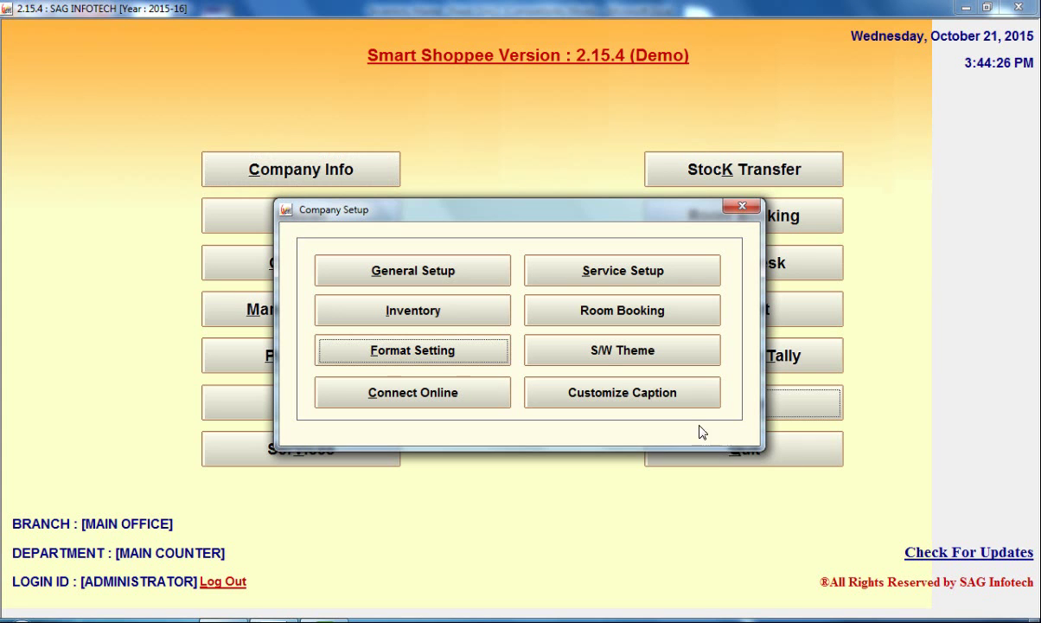
Set the software theme to Ocean Blue
{"action": "left_click", "coordinate": [601, 354]}
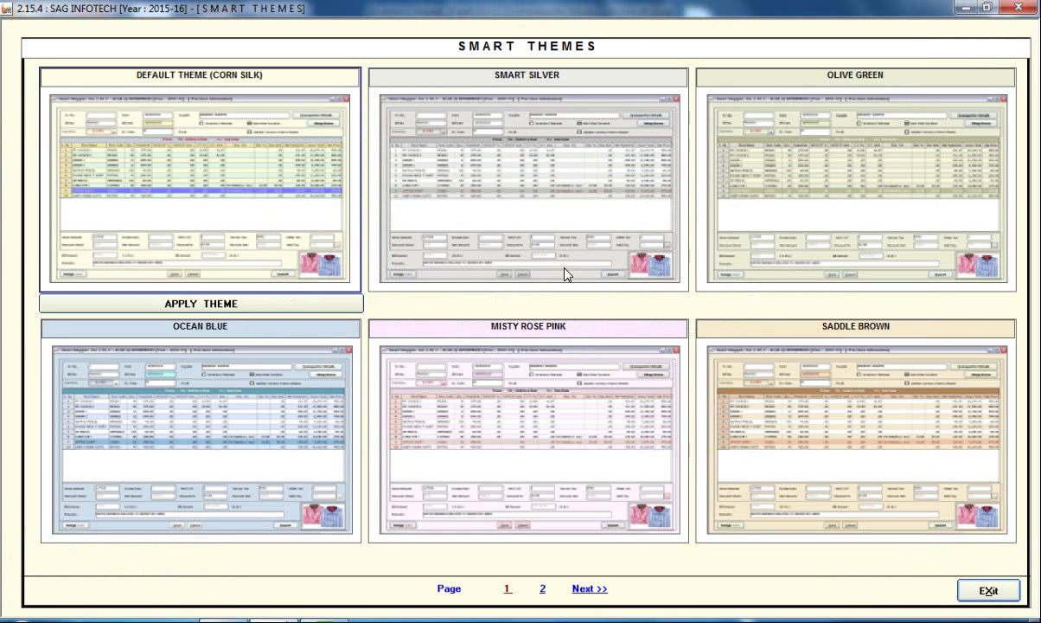
{"action": "left_click", "coordinate": [317, 431]}
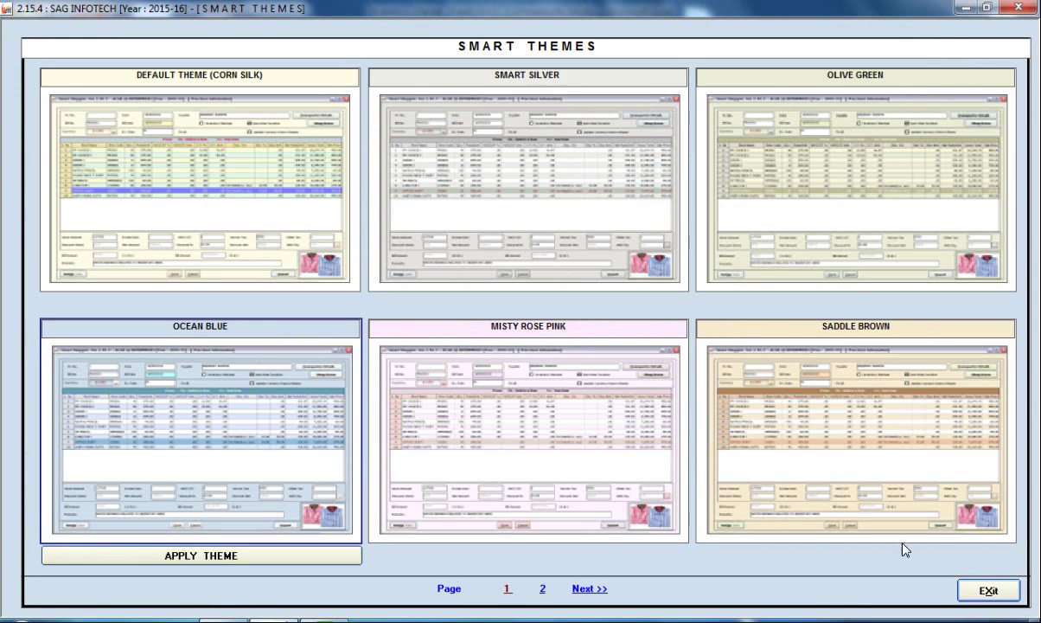
{"action": "left_click", "coordinate": [986, 589]}
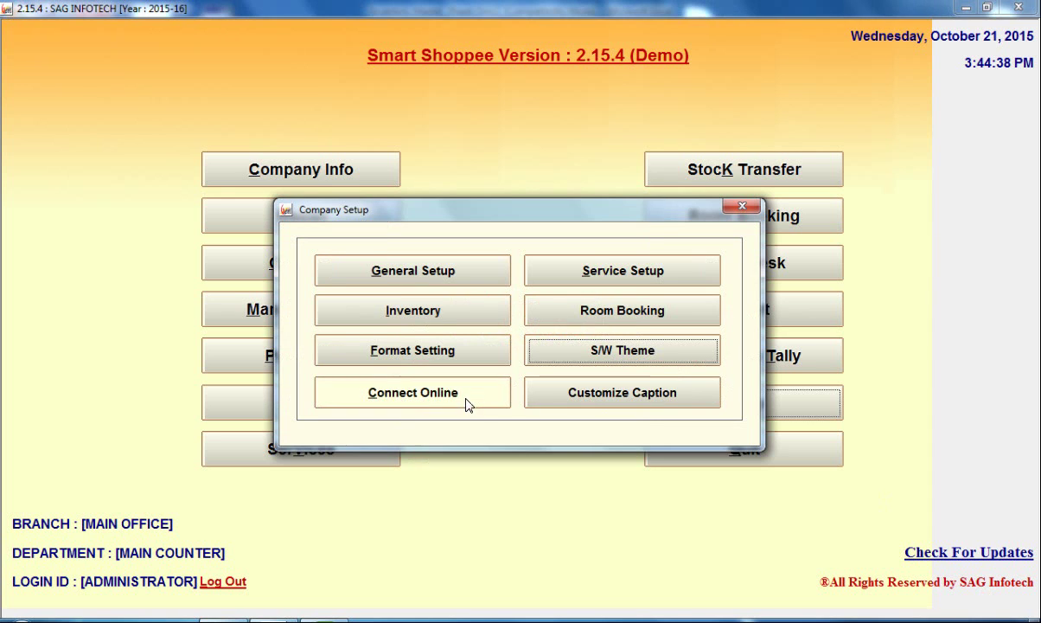
Review the hotel billing and room services numbering in Room Booking options, then close Company Setup
{"action": "left_click", "coordinate": [562, 325]}
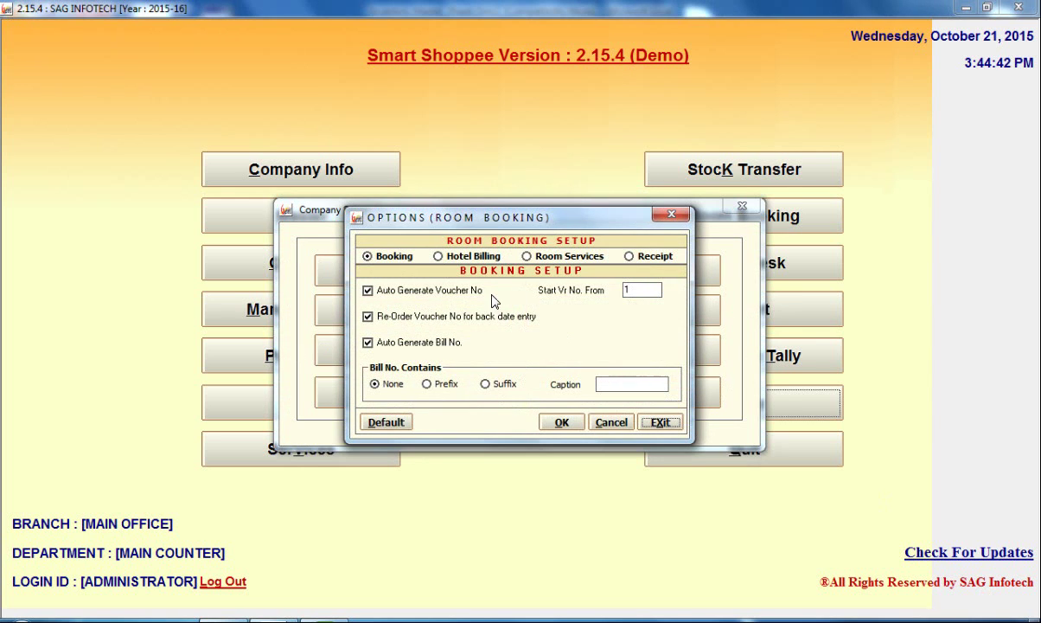
{"action": "left_click", "coordinate": [437, 255]}
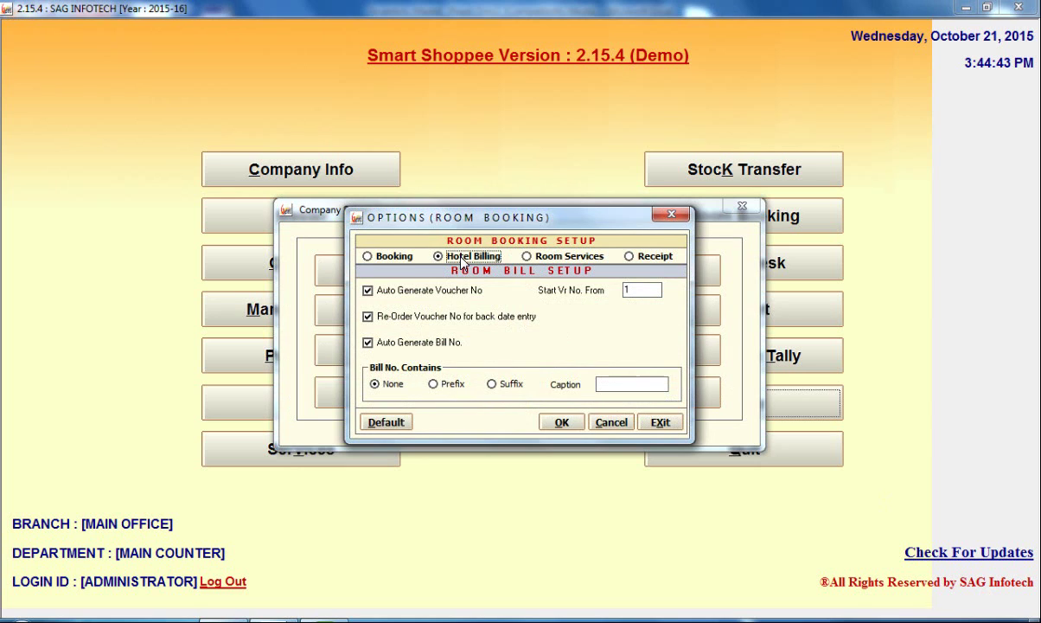
{"action": "left_click", "coordinate": [543, 260]}
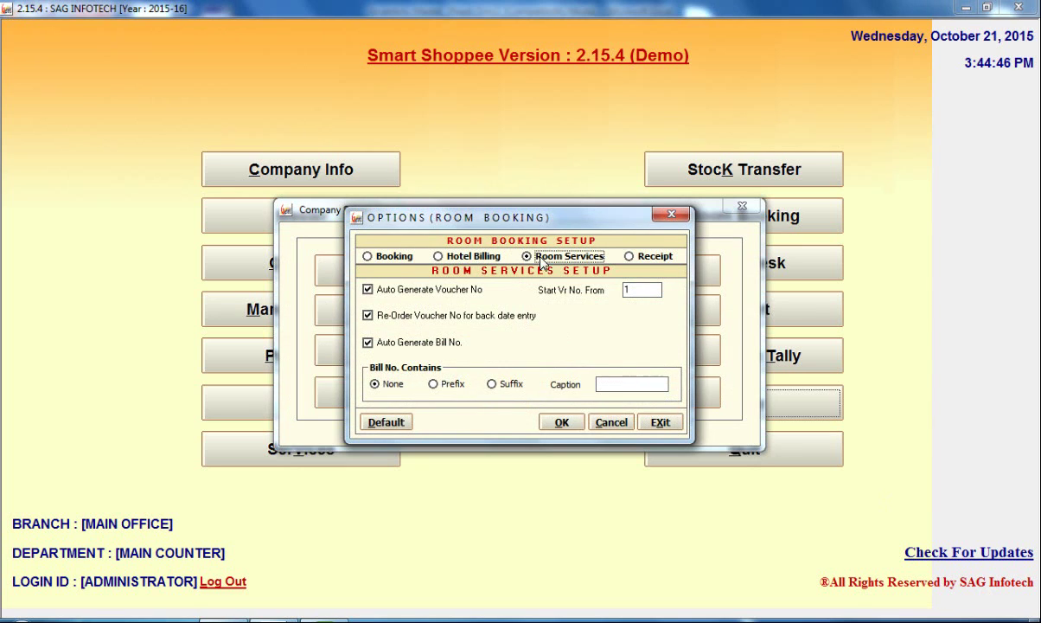
{"action": "left_click", "coordinate": [671, 214]}
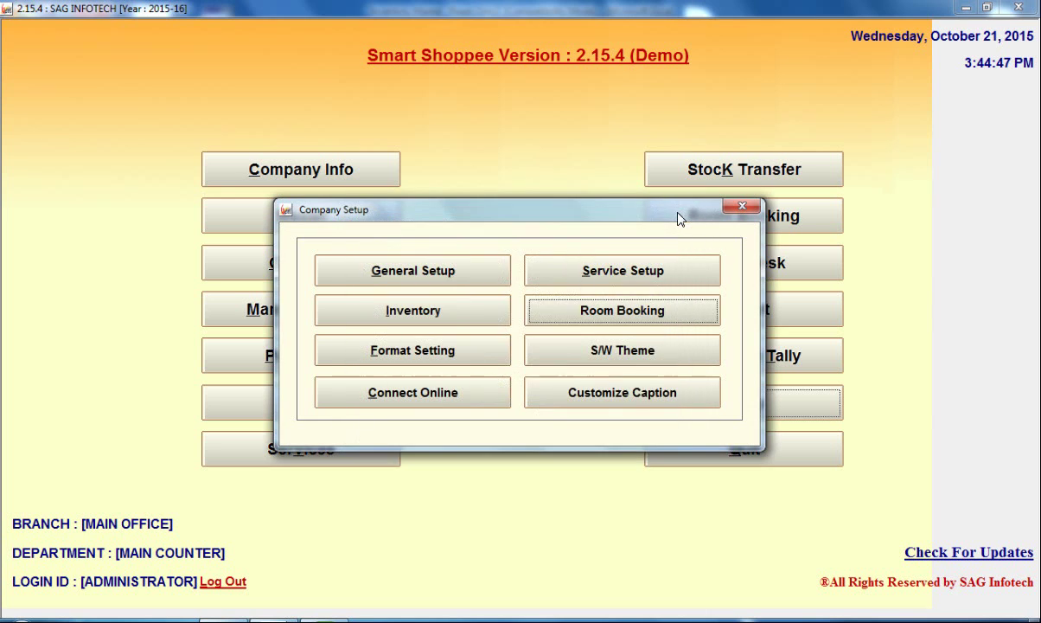
{"action": "left_click", "coordinate": [739, 210]}
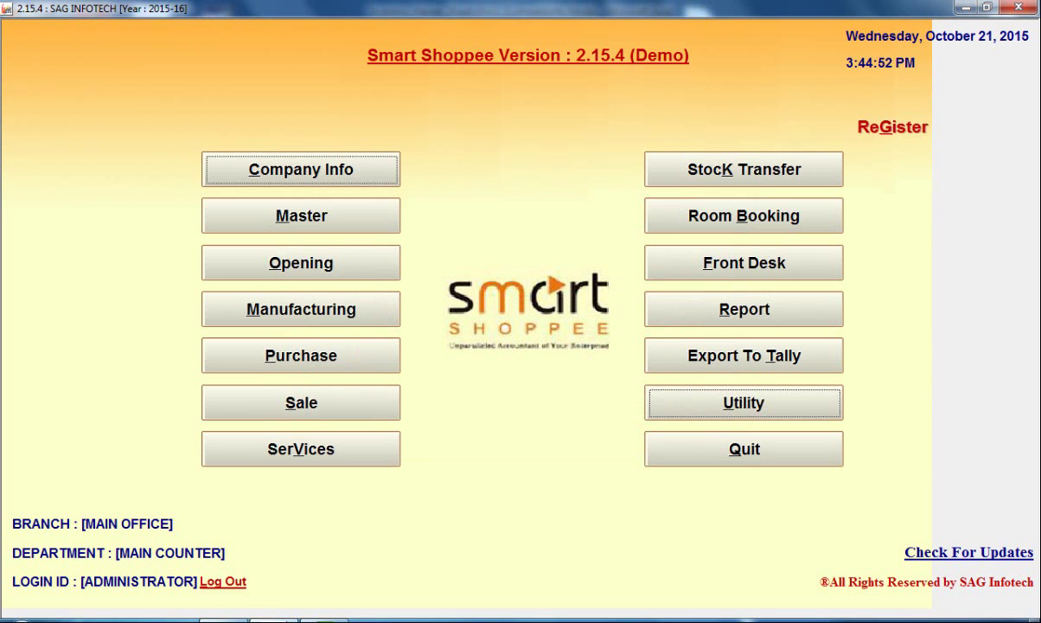
{"action": "left_click", "coordinate": [752, 406]}
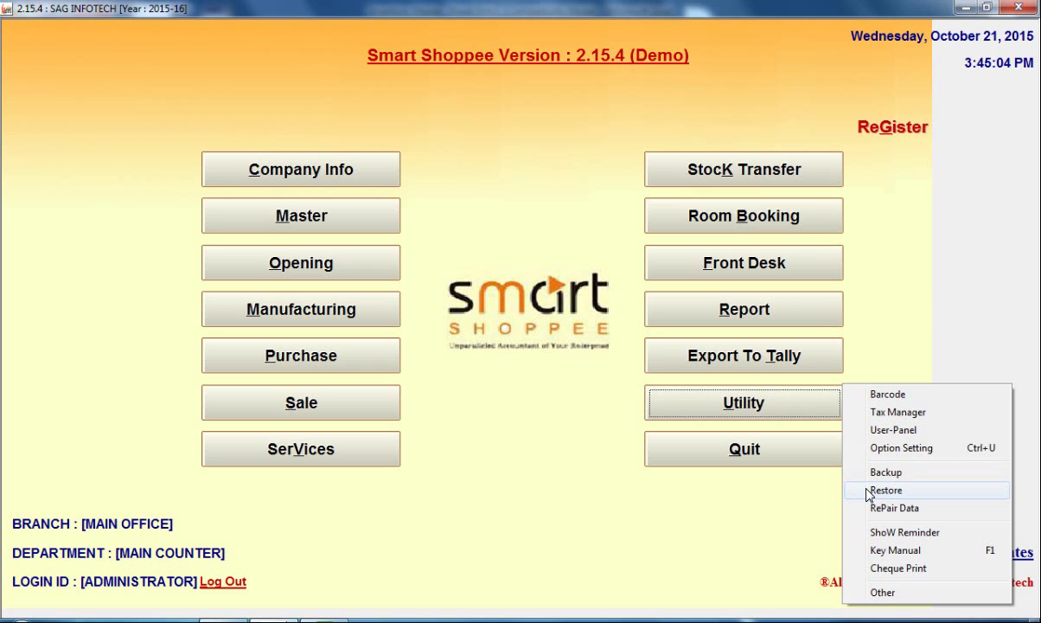
{"action": "left_click", "coordinate": [875, 535]}
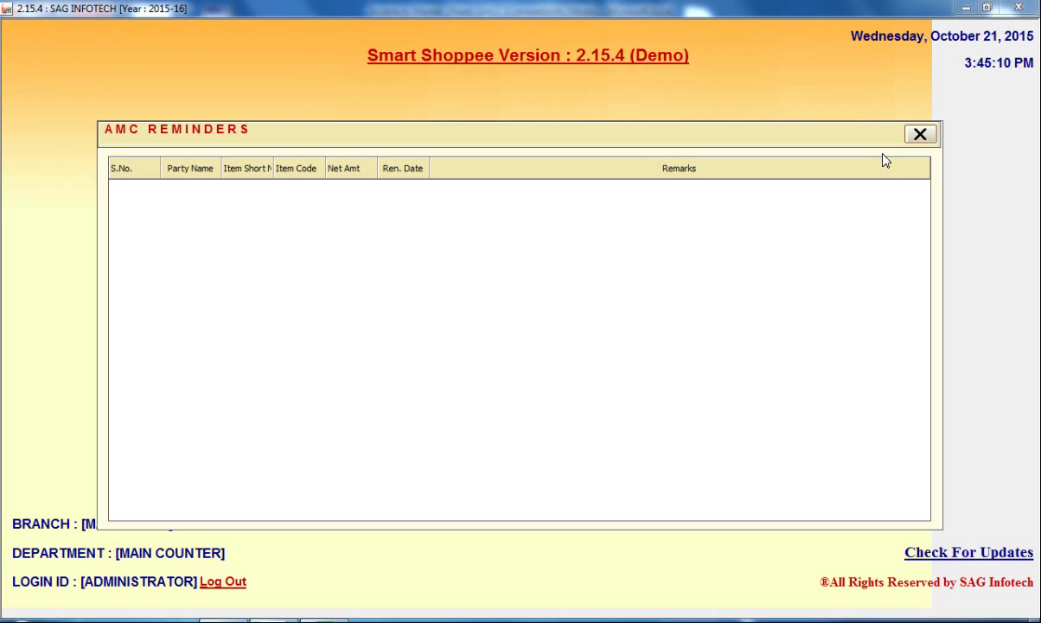
{"action": "left_click", "coordinate": [920, 134]}
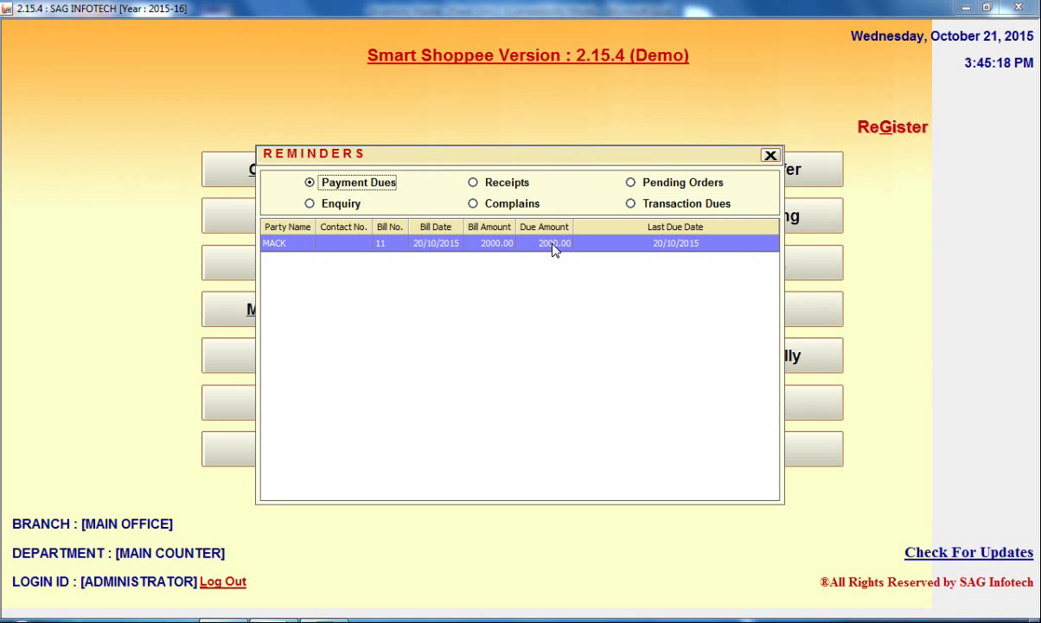
{"action": "left_click", "coordinate": [769, 155]}
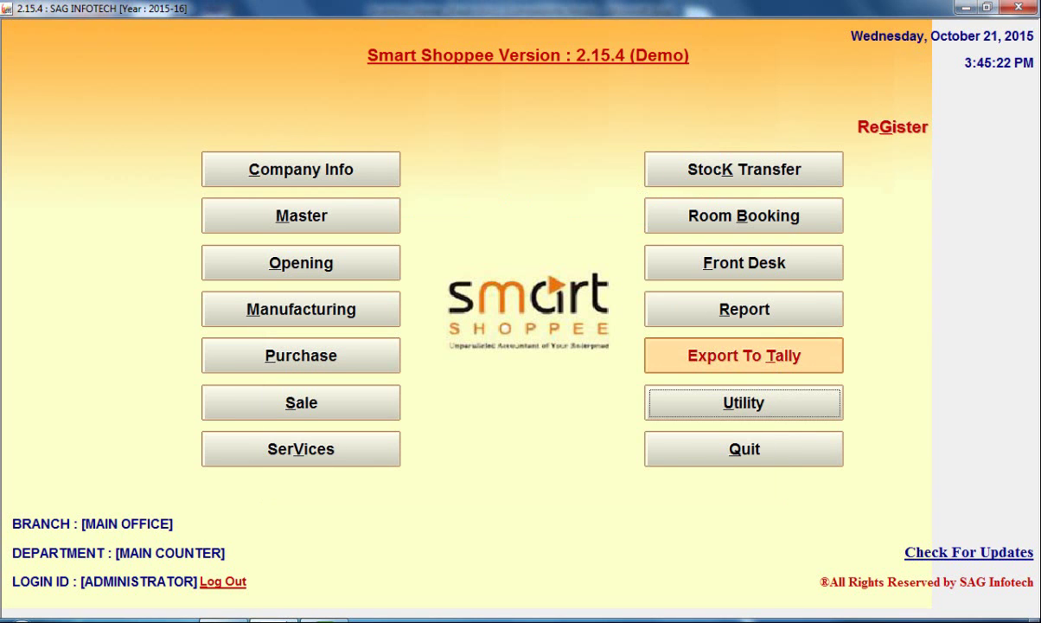
{"action": "left_click", "coordinate": [776, 419]}
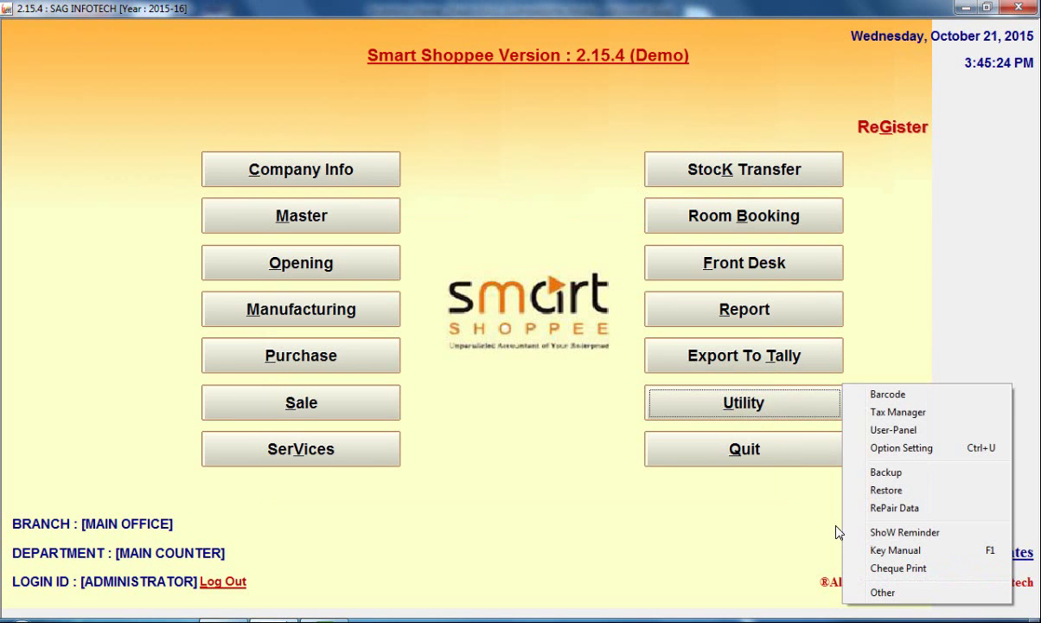
{"action": "left_click", "coordinate": [881, 554]}
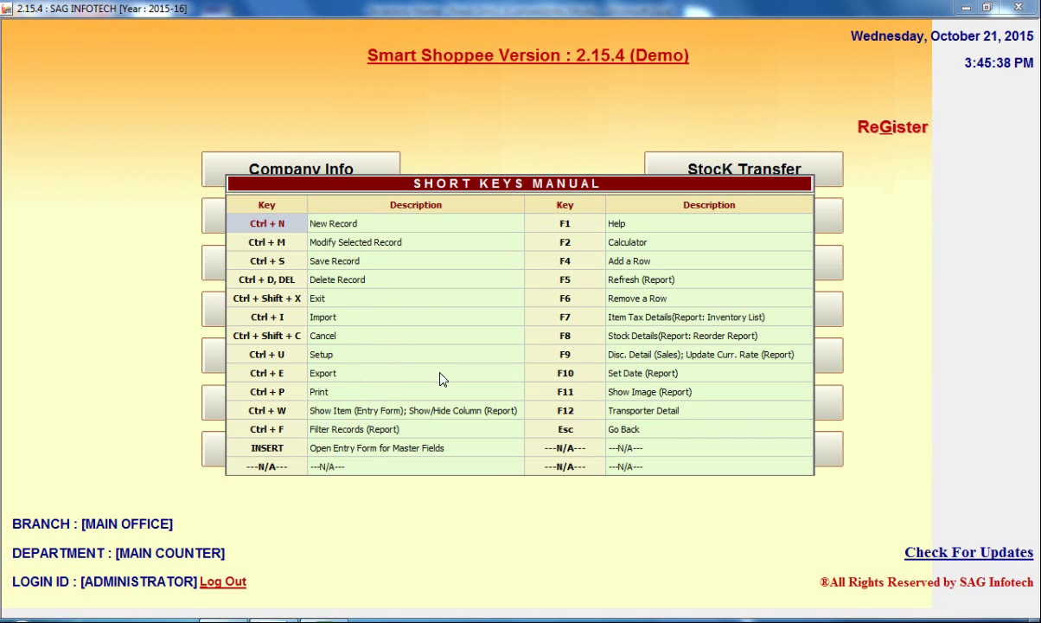
{"action": "left_click", "coordinate": [781, 229]}
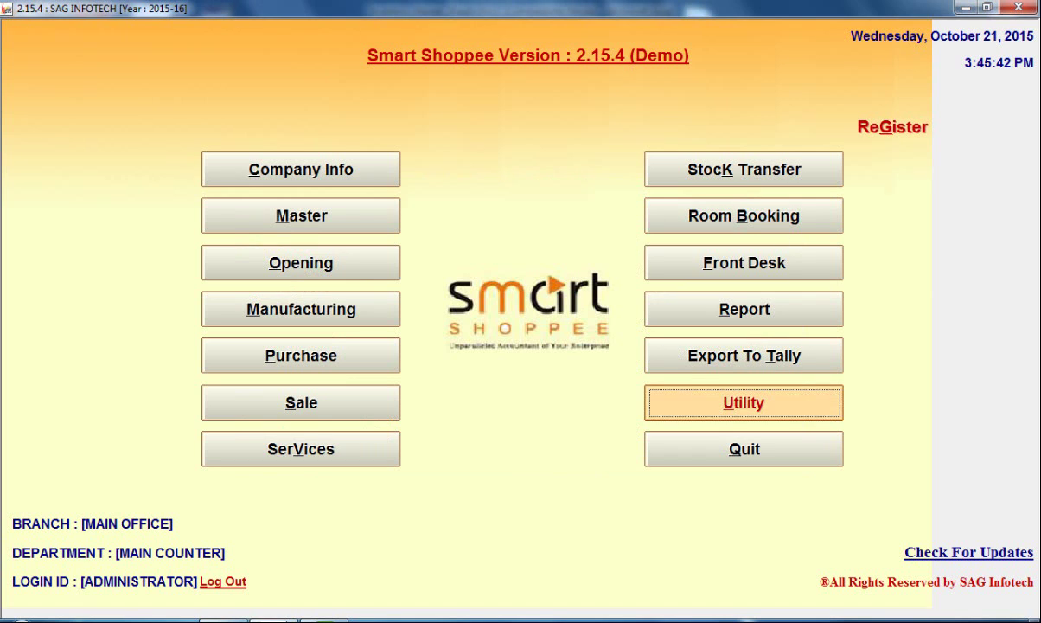
{"action": "left_click", "coordinate": [764, 406]}
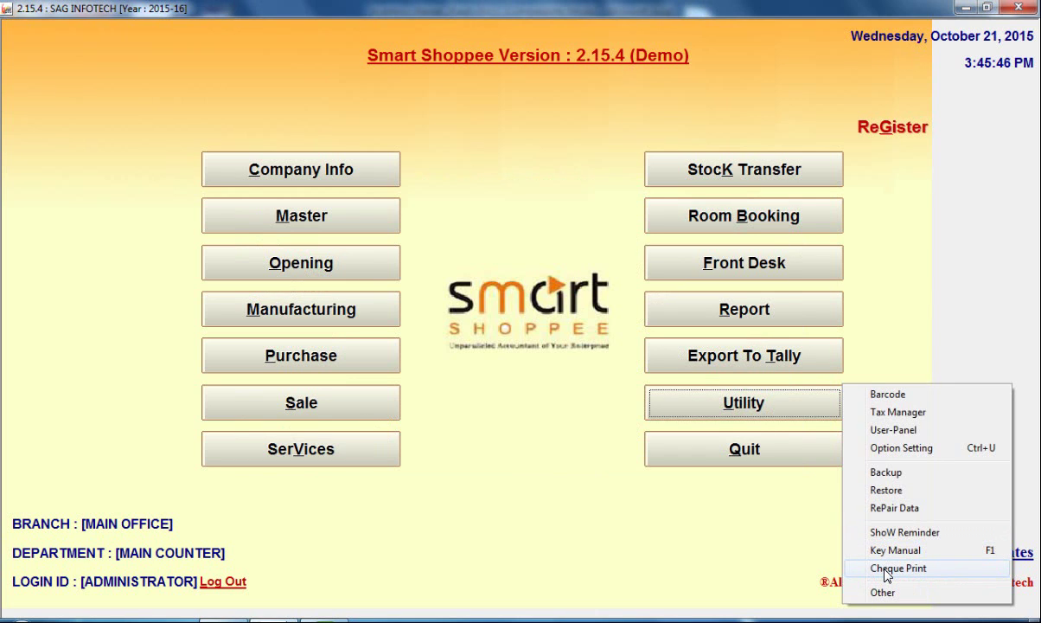
{"action": "left_click", "coordinate": [884, 593]}
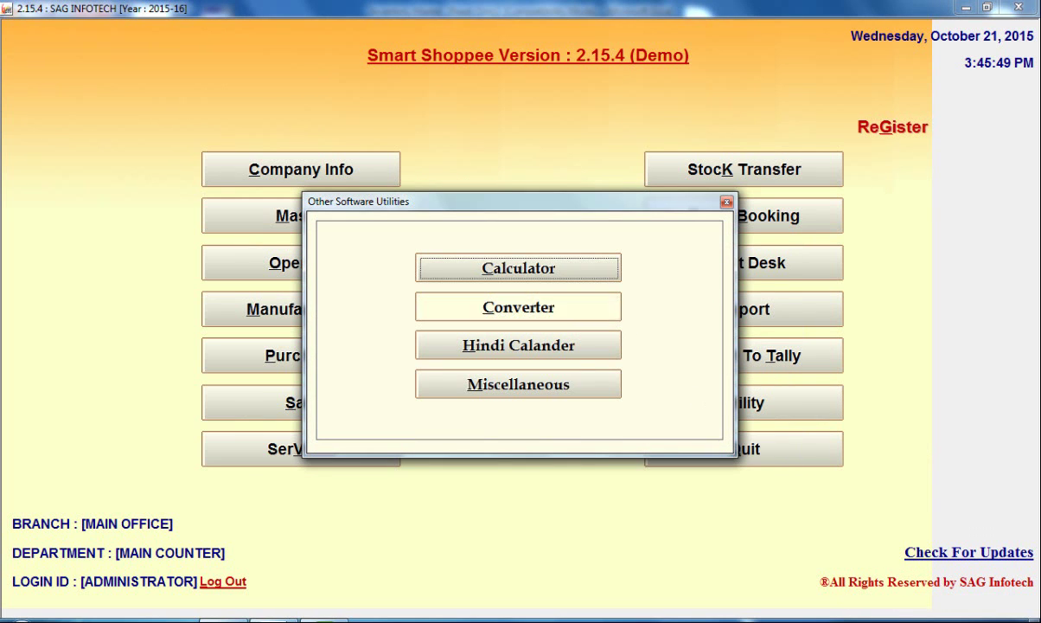
{"action": "left_click", "coordinate": [518, 384]}
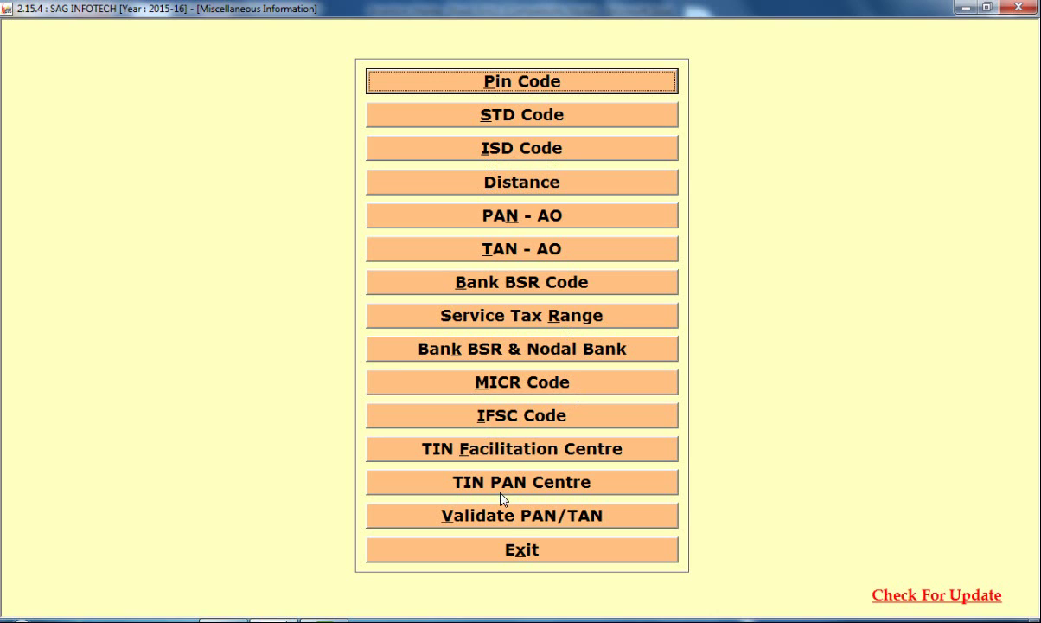
{"action": "left_click", "coordinate": [507, 550]}
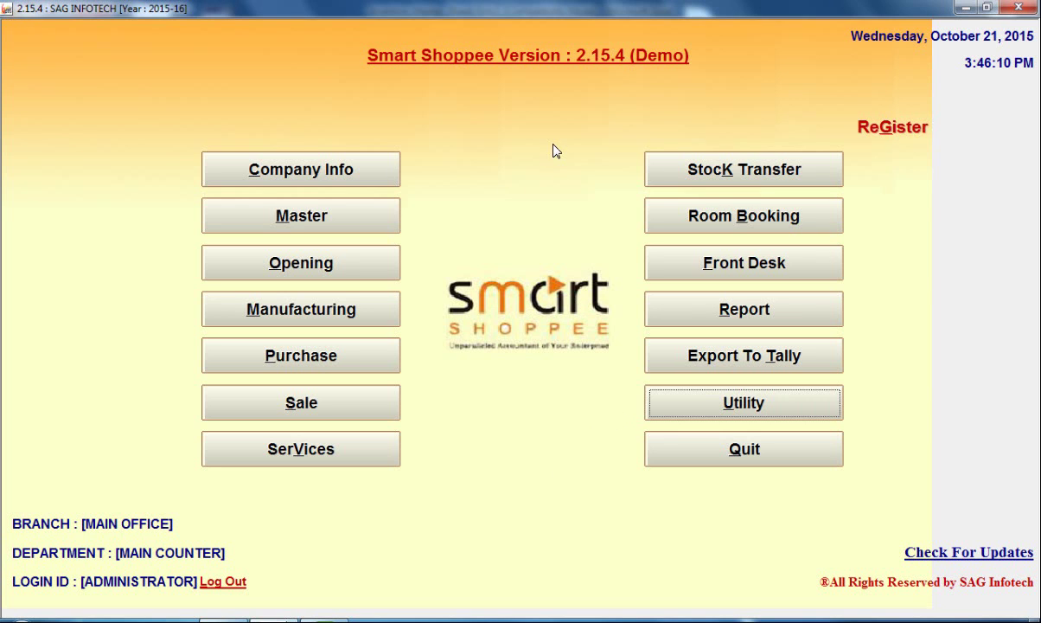
{"action": "left_click", "coordinate": [551, 59]}
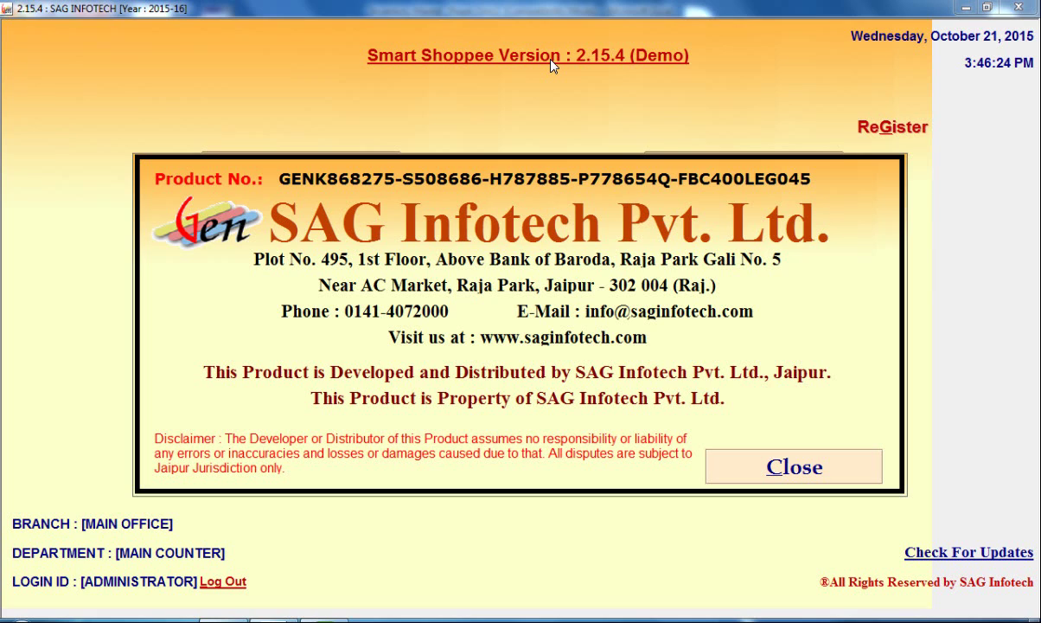
{"action": "left_click", "coordinate": [764, 469]}
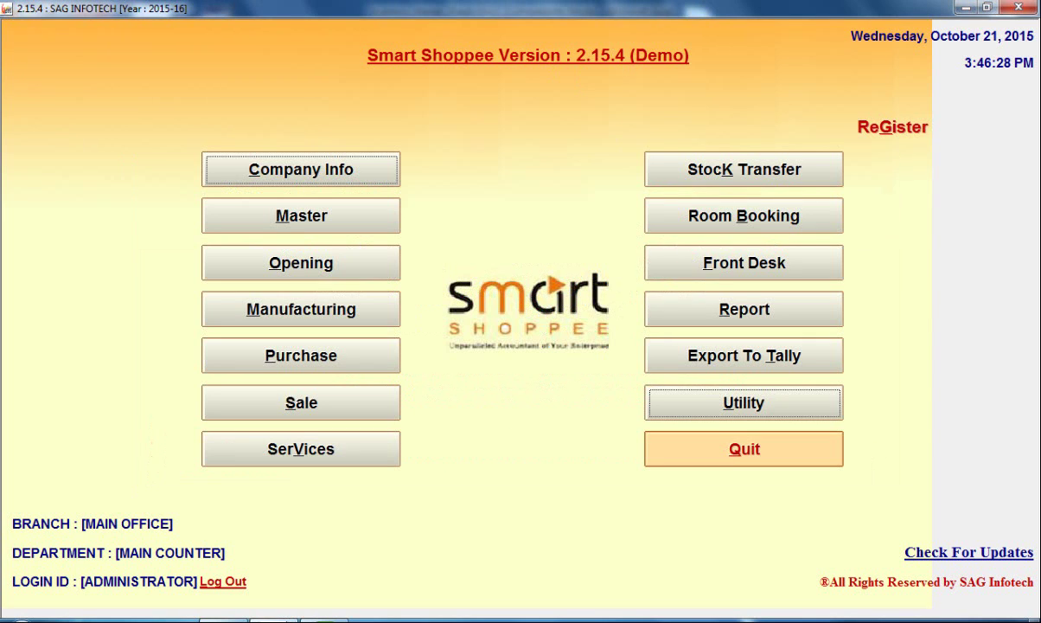